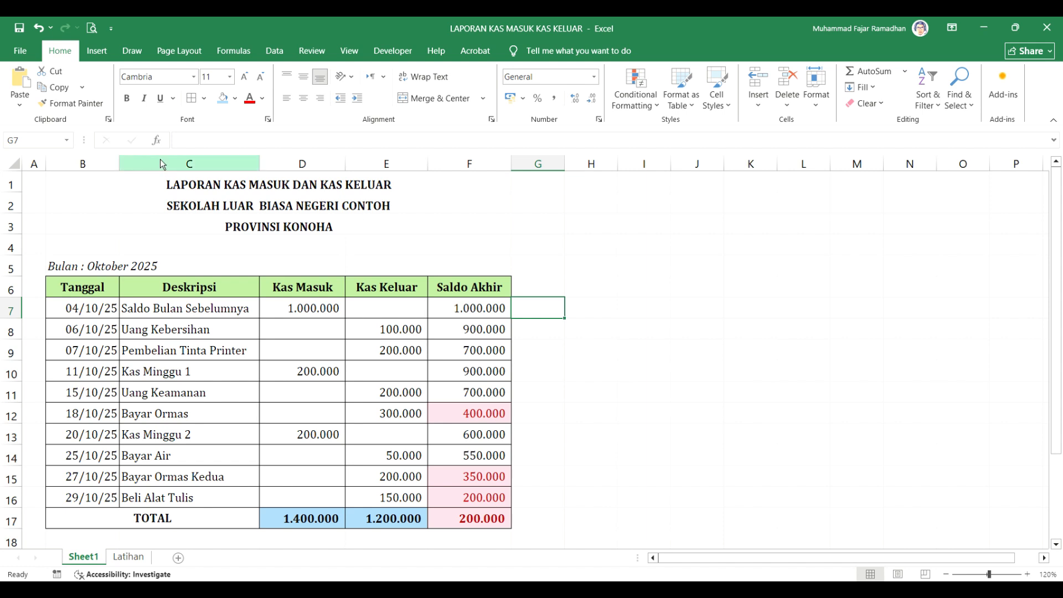
Examine the finished cash report on Sheet1: its titles, descriptions, Kas Masuk, Kas Keluar and Saldo Akhir columns, and the balance formulas
left_click_drag(56, 183, 305, 518)
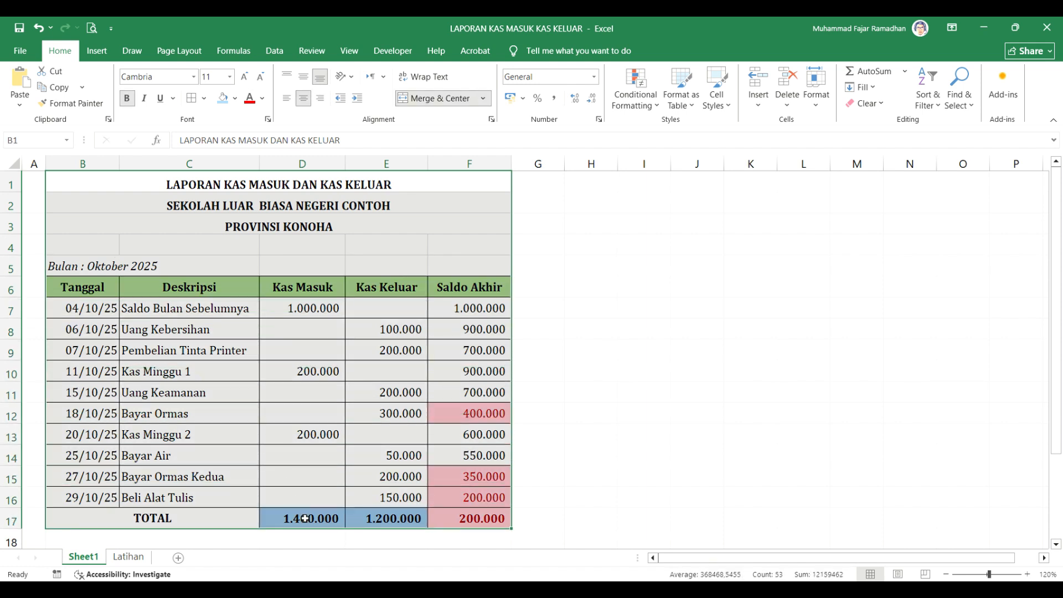
left_click(239, 208)
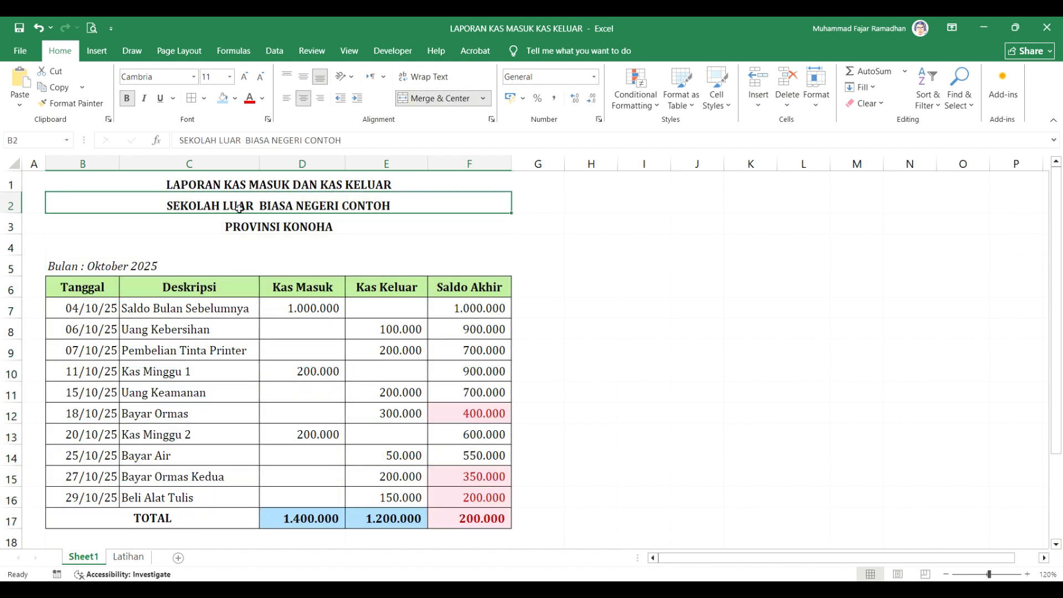
left_click(239, 226)
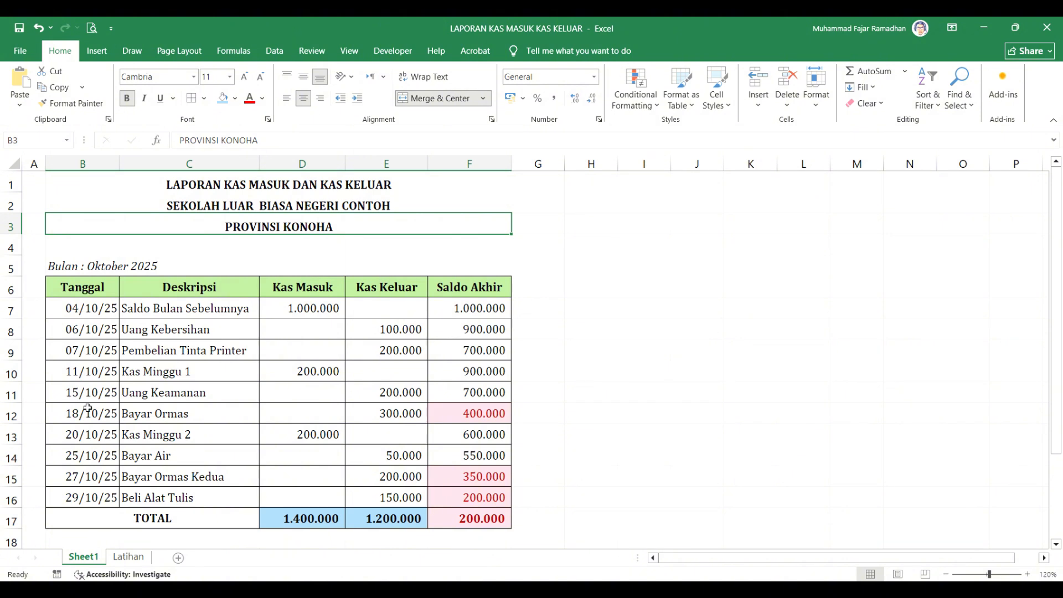
left_click_drag(183, 308, 189, 475)
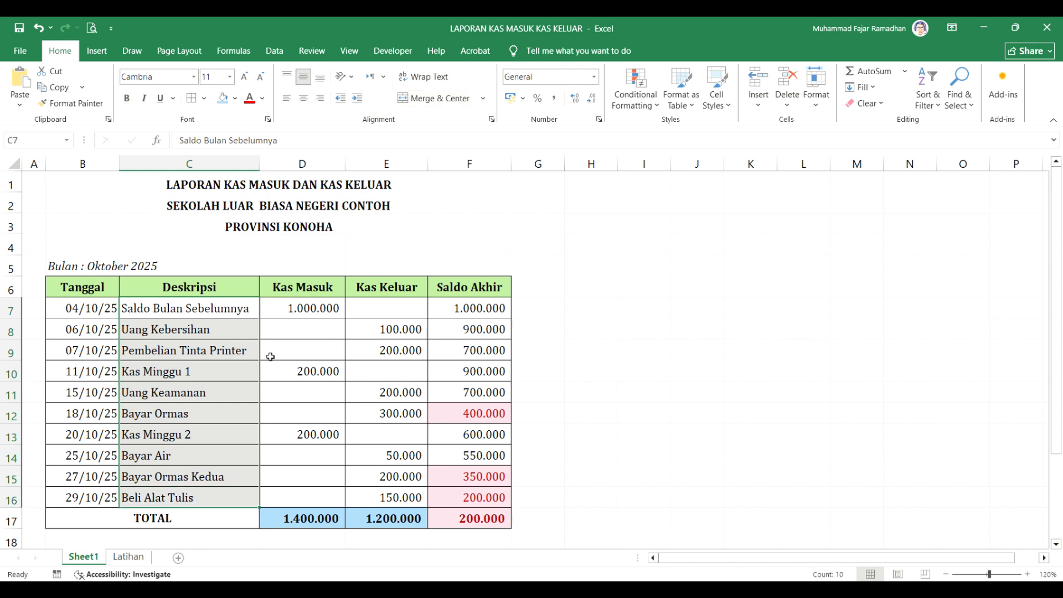
left_click(296, 308)
left_click_drag(295, 309, 297, 494)
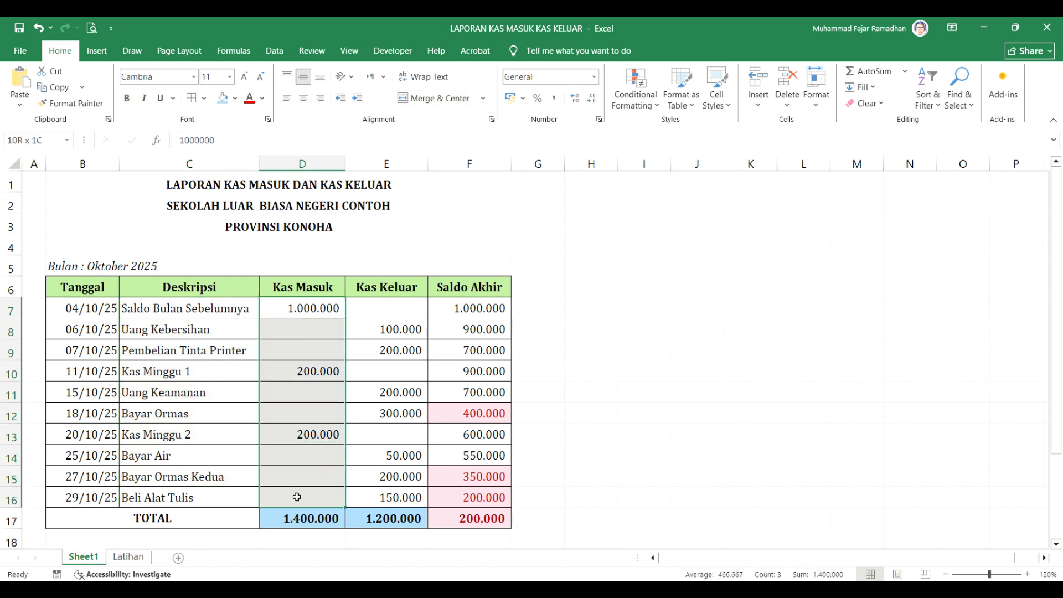
left_click_drag(386, 309, 399, 497)
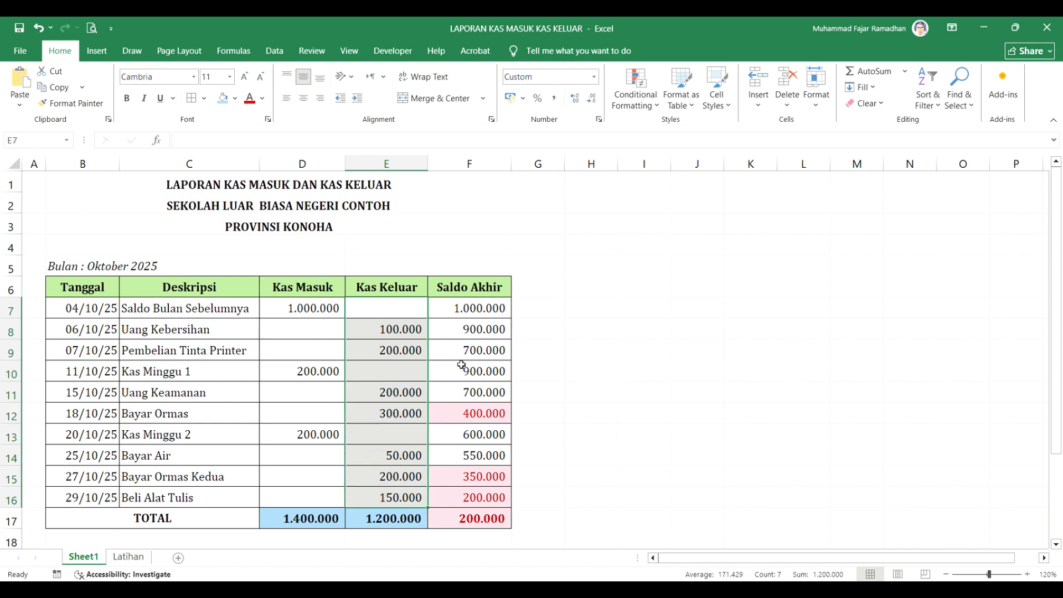
left_click_drag(468, 308, 487, 516)
left_click(481, 411)
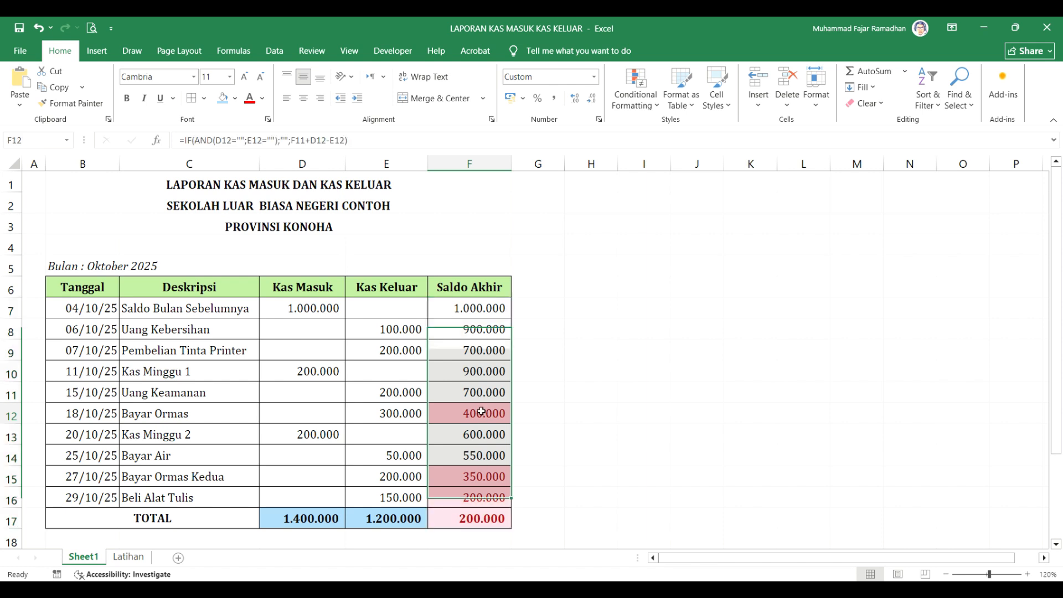
left_click(473, 475)
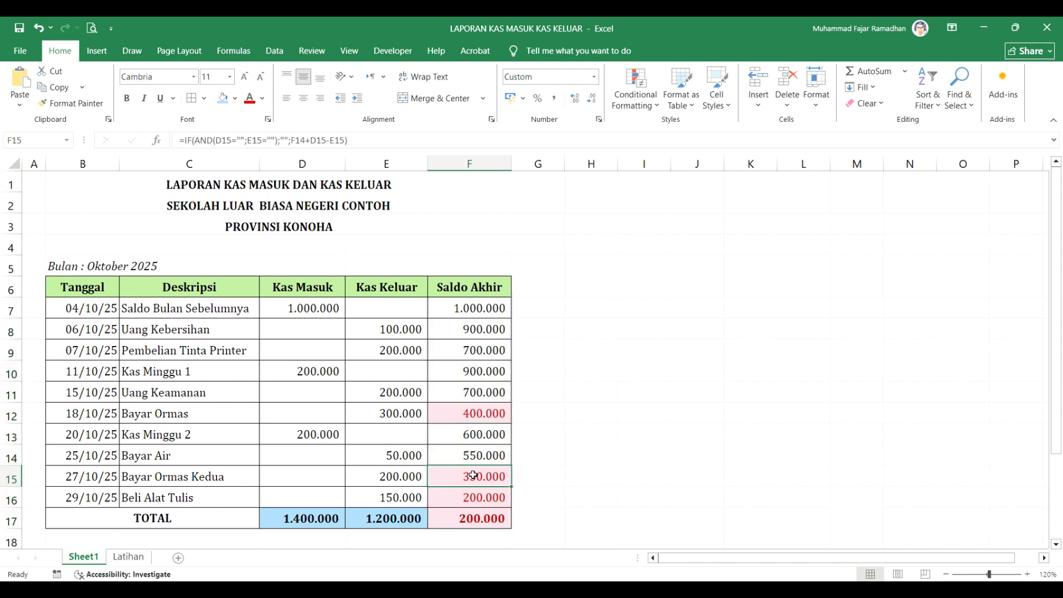
left_click(472, 496)
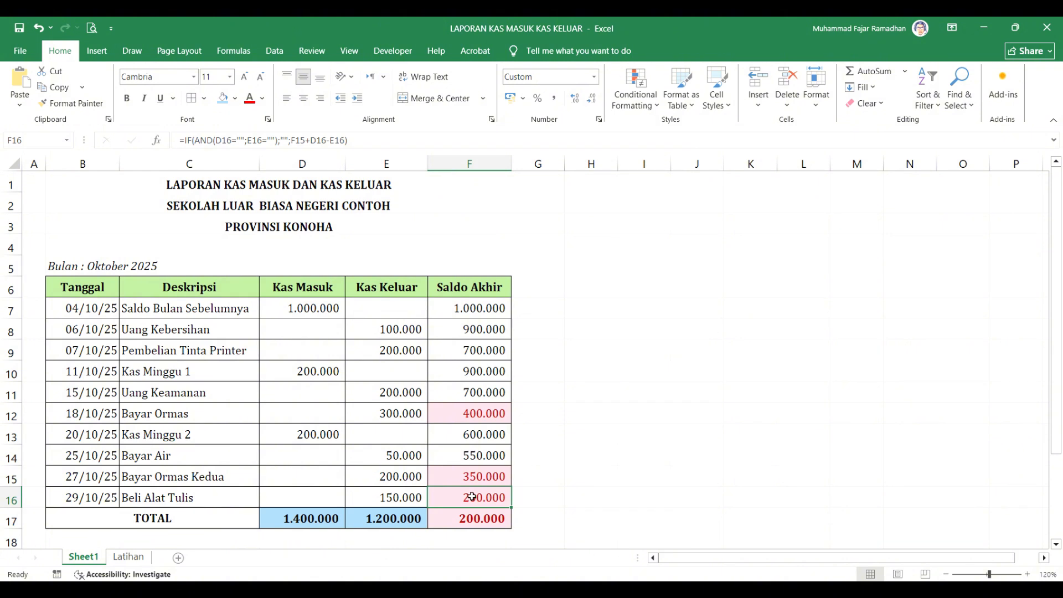
left_click(468, 518)
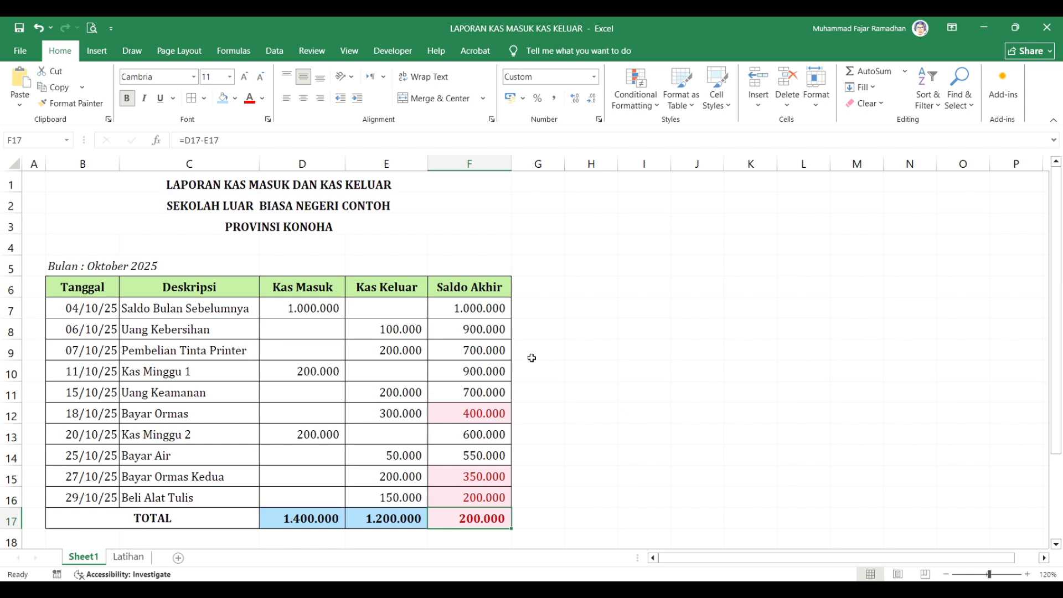
On the Latihan sheet, enter the report title "LAPORAN KAS MASUK DAN KAS KELUAR" in cell B1
left_click(131, 557)
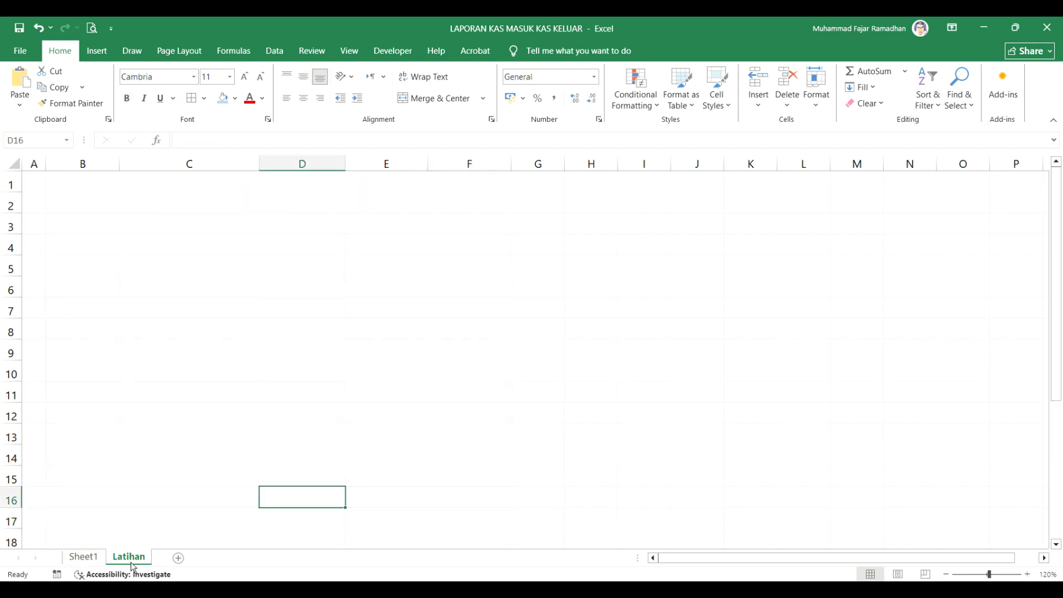
left_click(93, 189)
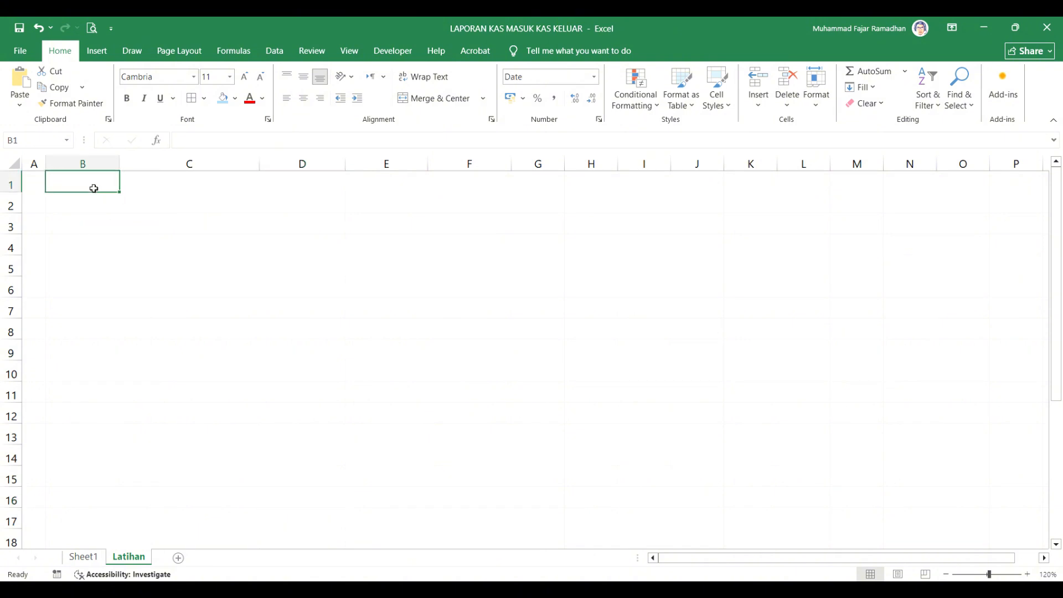
type("LAPOR")
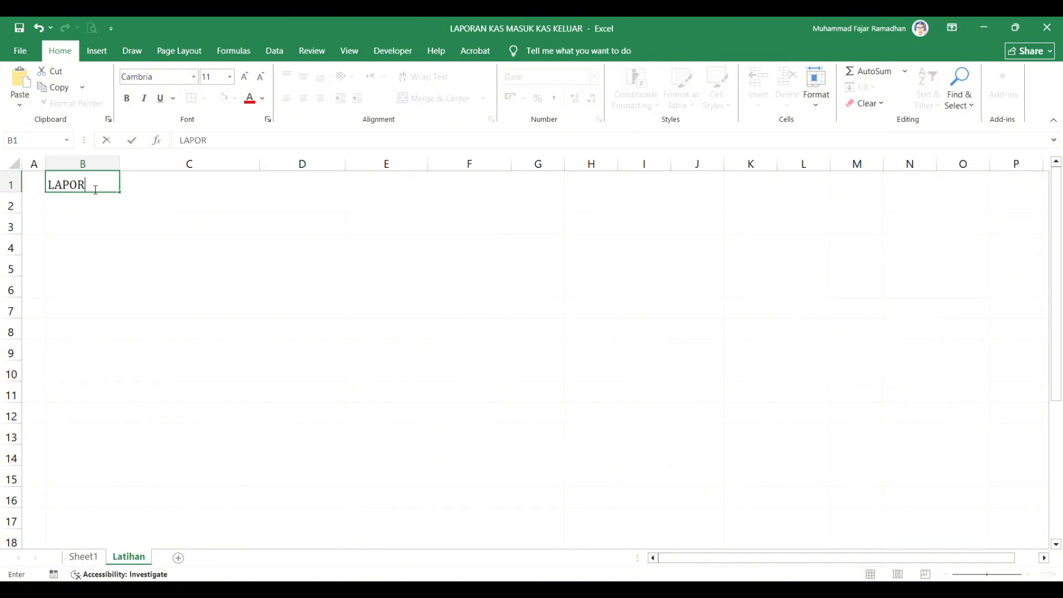
type("AN KAS MASU")
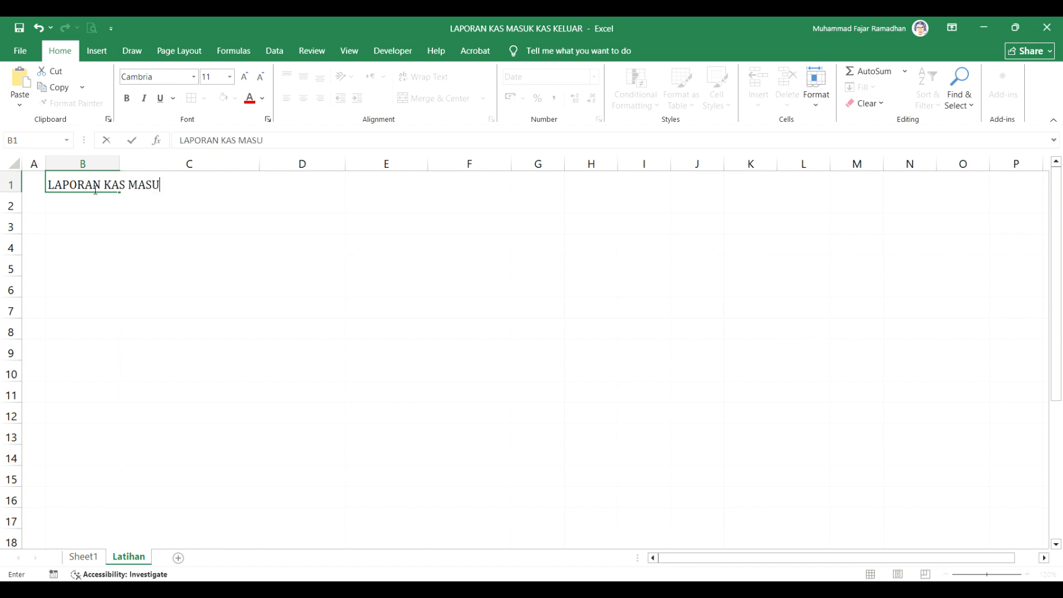
type("K DAN KAS KEL")
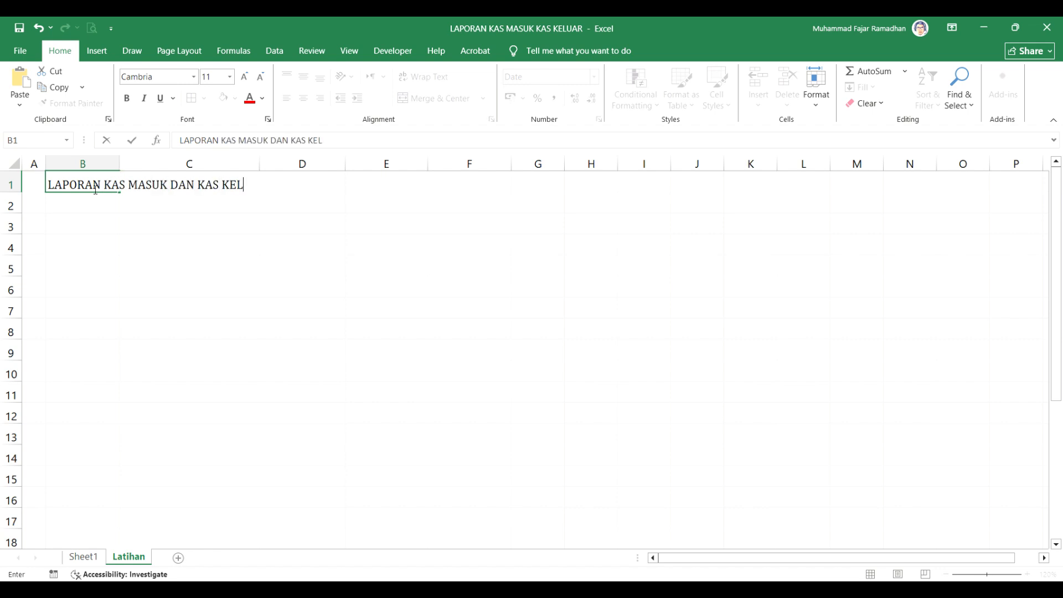
type("UAR")
key("Return")
Enter "SEKOLAH LUAR BIASA CONTOH" in B2 and "PROVINSI KONOHA" in B3
type("SE")
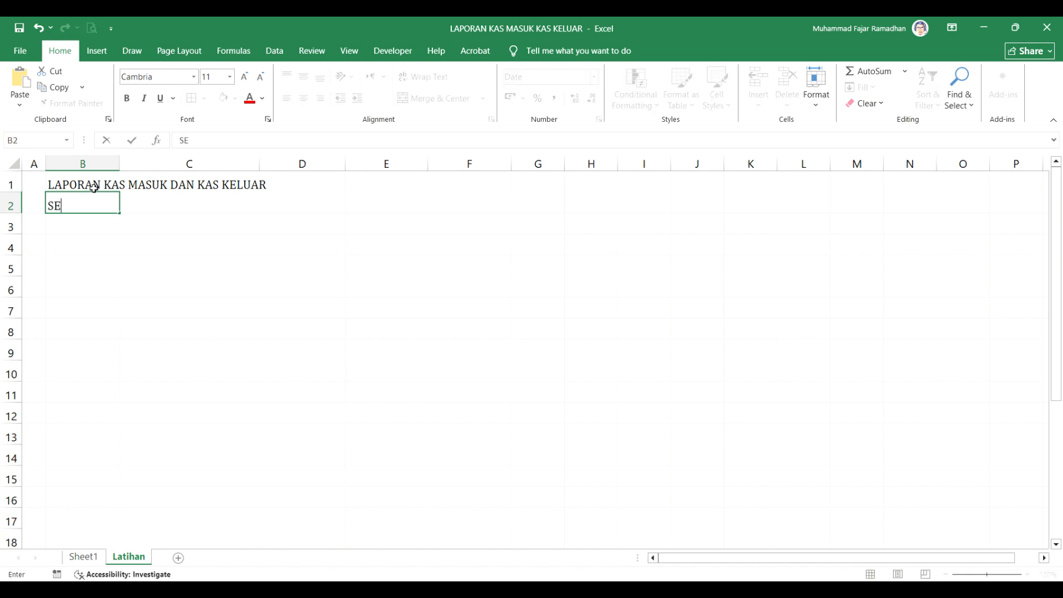
type("KOLAH LUAR ")
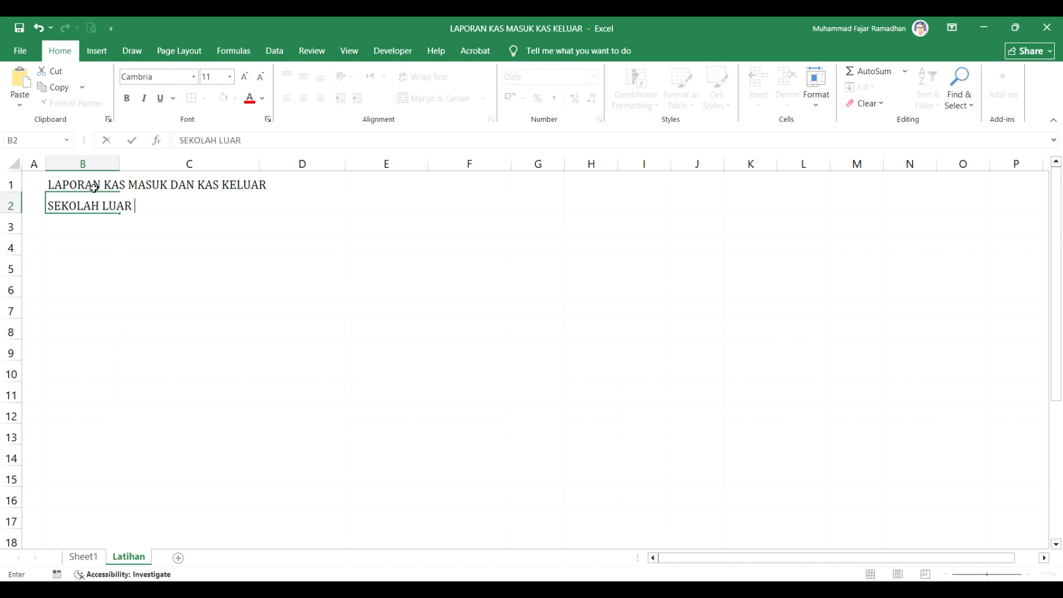
type("BIASA CONTOH")
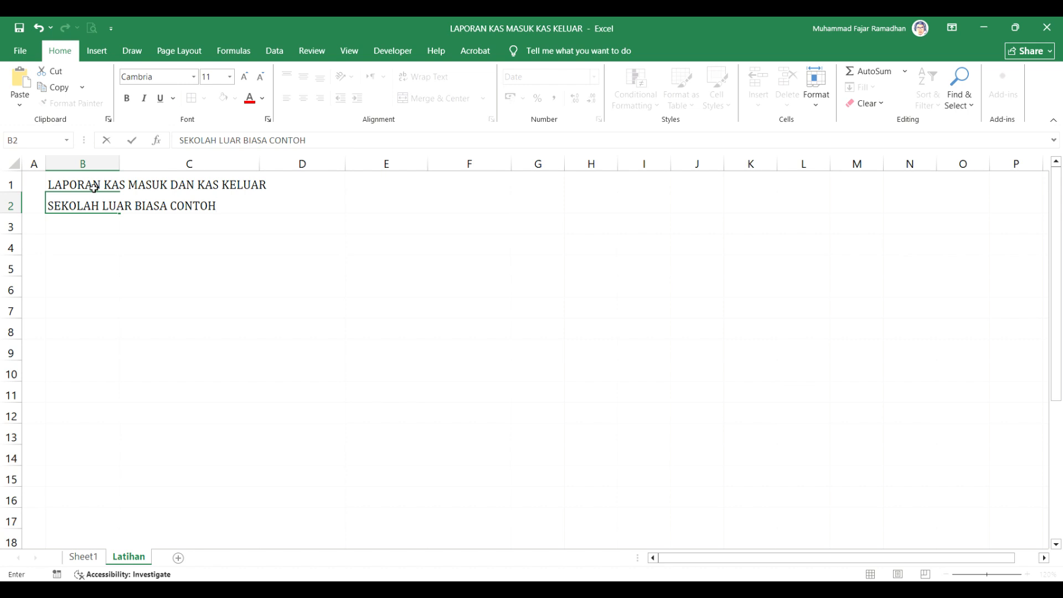
key("Return")
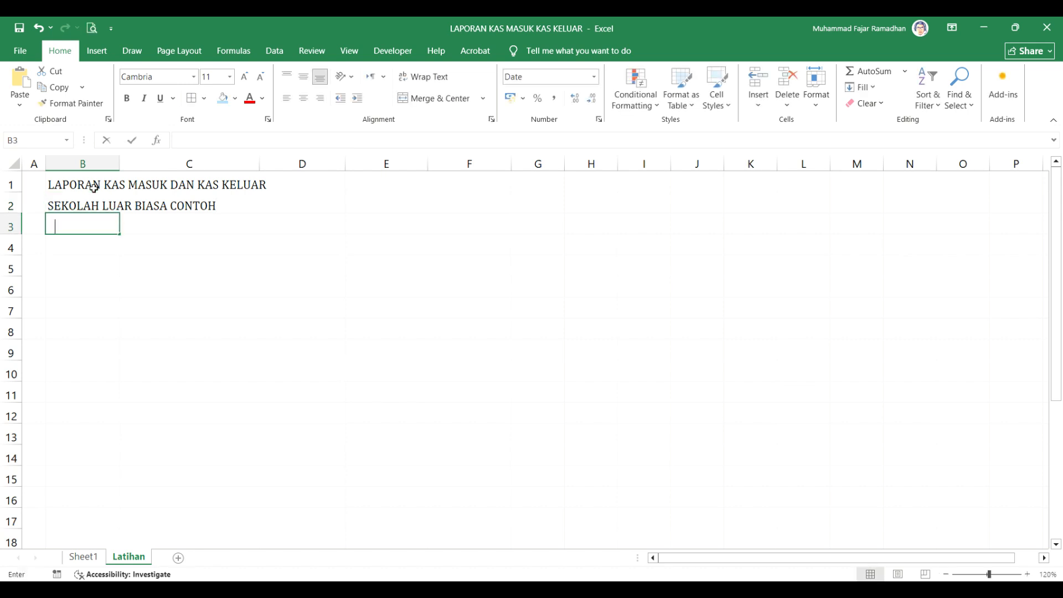
type("PROVINSI KONOHA")
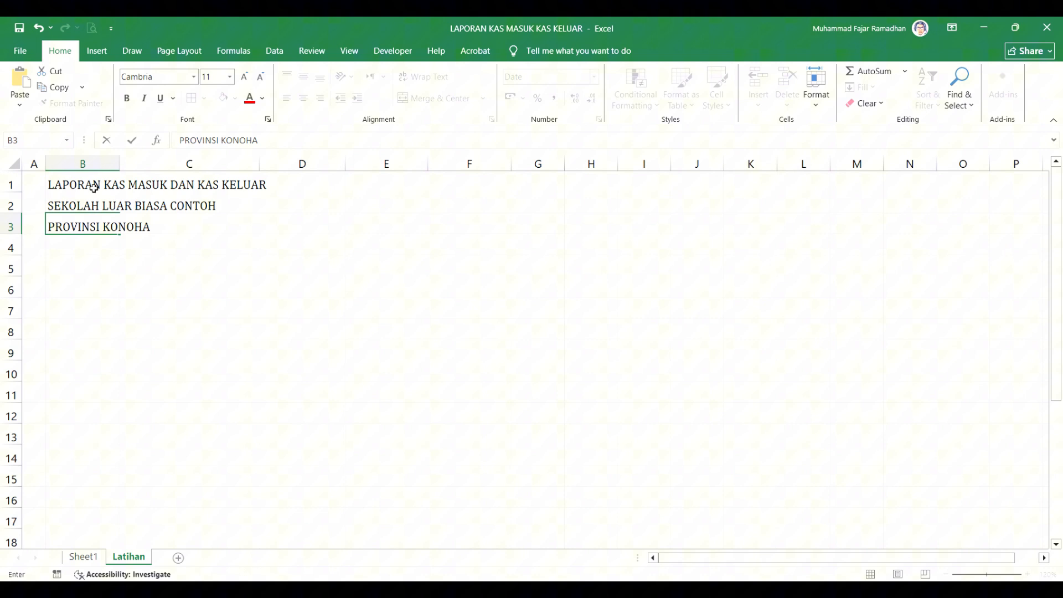
key("Return")
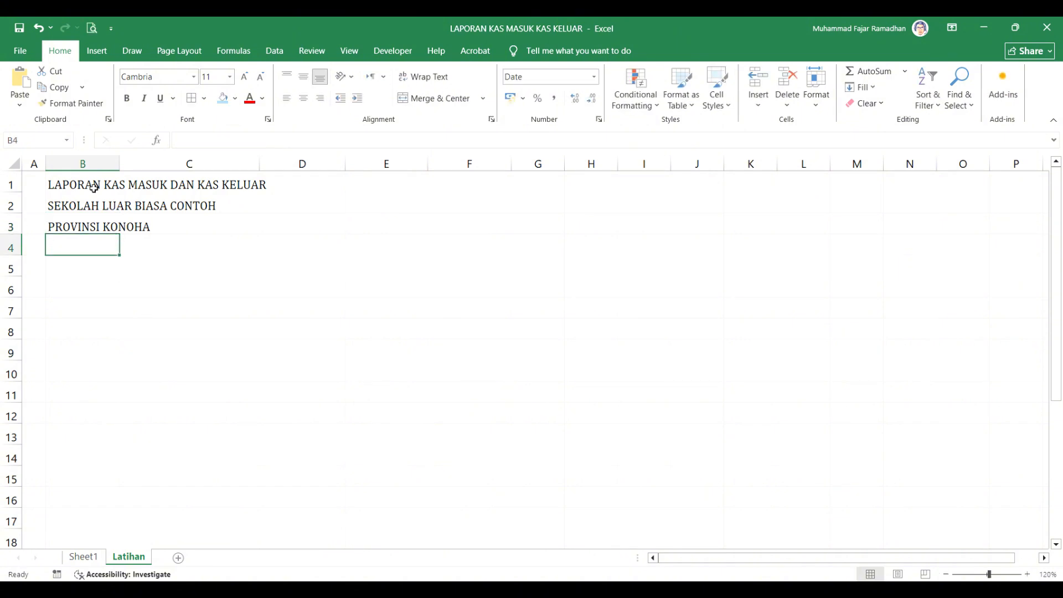
Enter the period line "Bulan : Oktober 2025" in B5 and make it italic
key("Down")
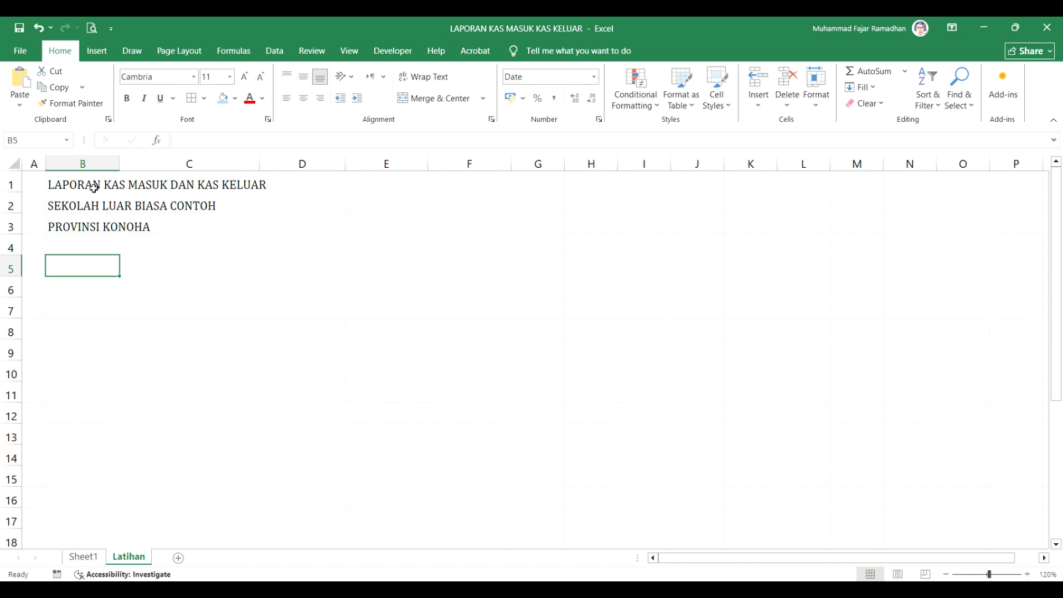
type("Bulan")
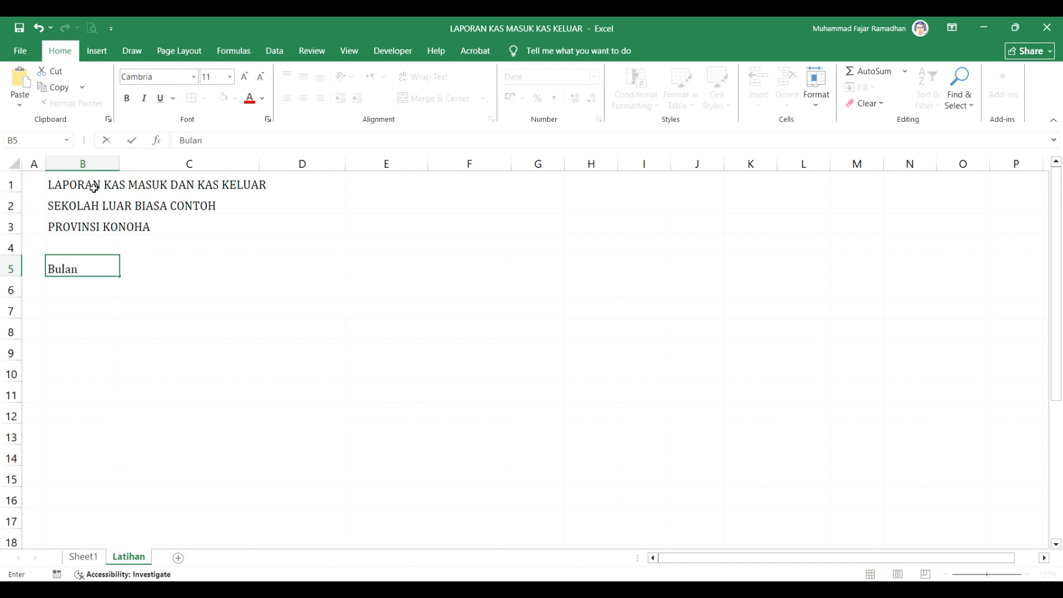
type(" : Oktober 2025")
key("Return")
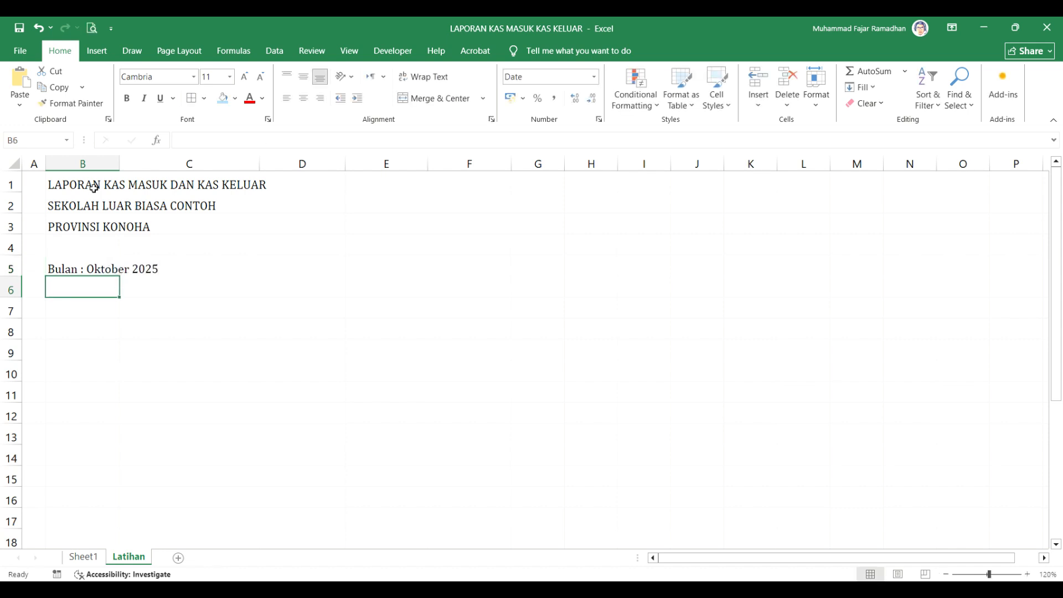
left_click(89, 267)
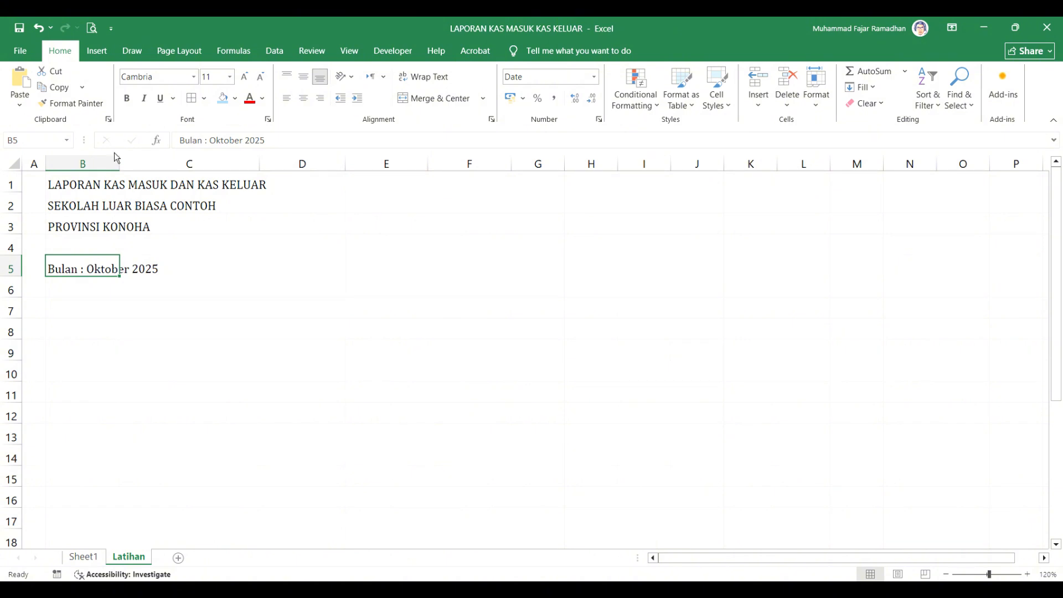
left_click(144, 98)
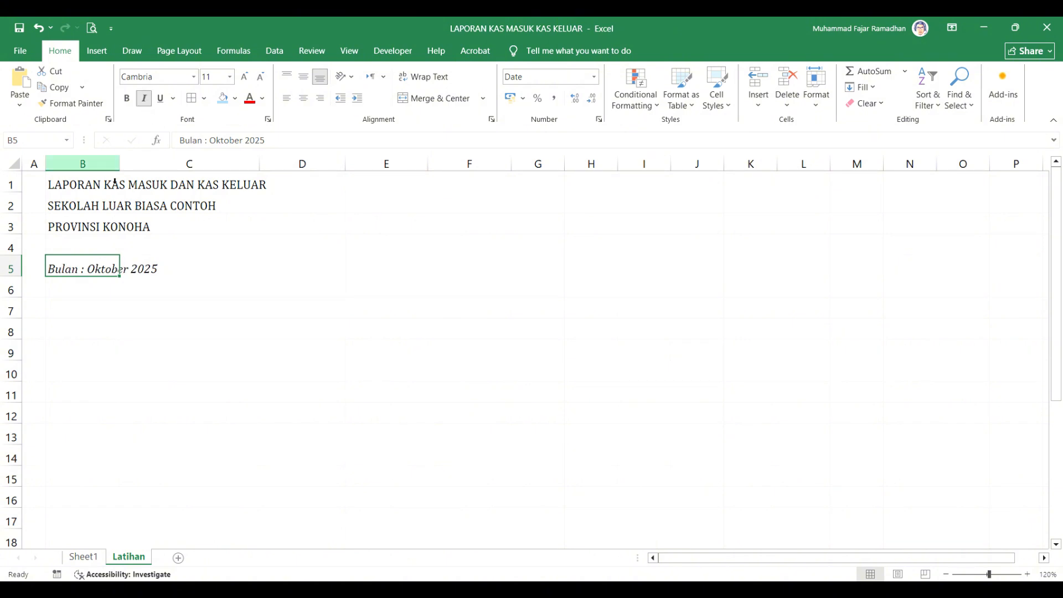
Enter the column headers "Tanggal" in B6 and "Deskripsi" in C6
left_click(78, 292)
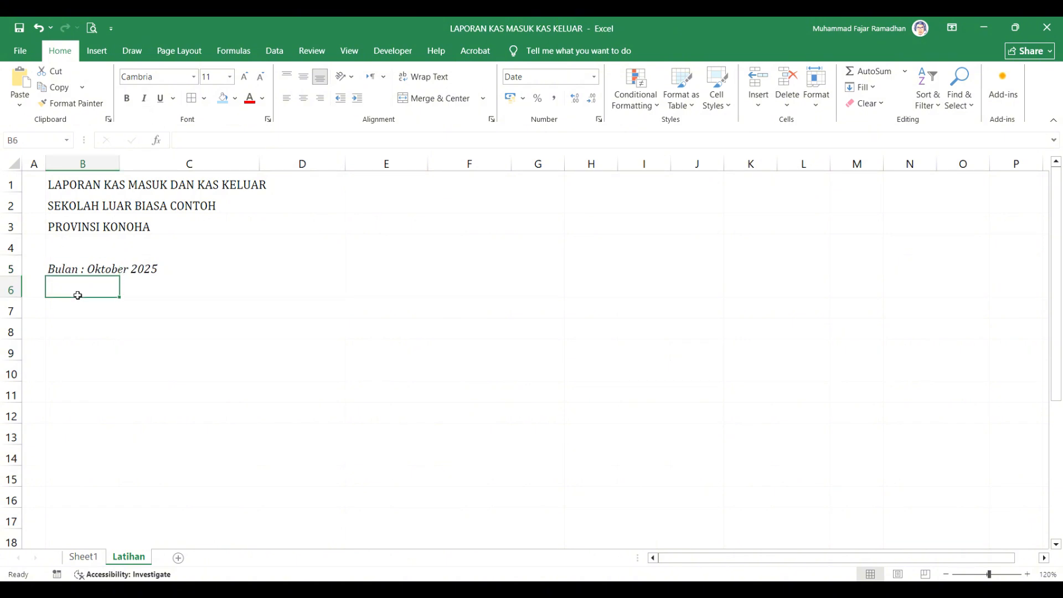
type("Tanggal")
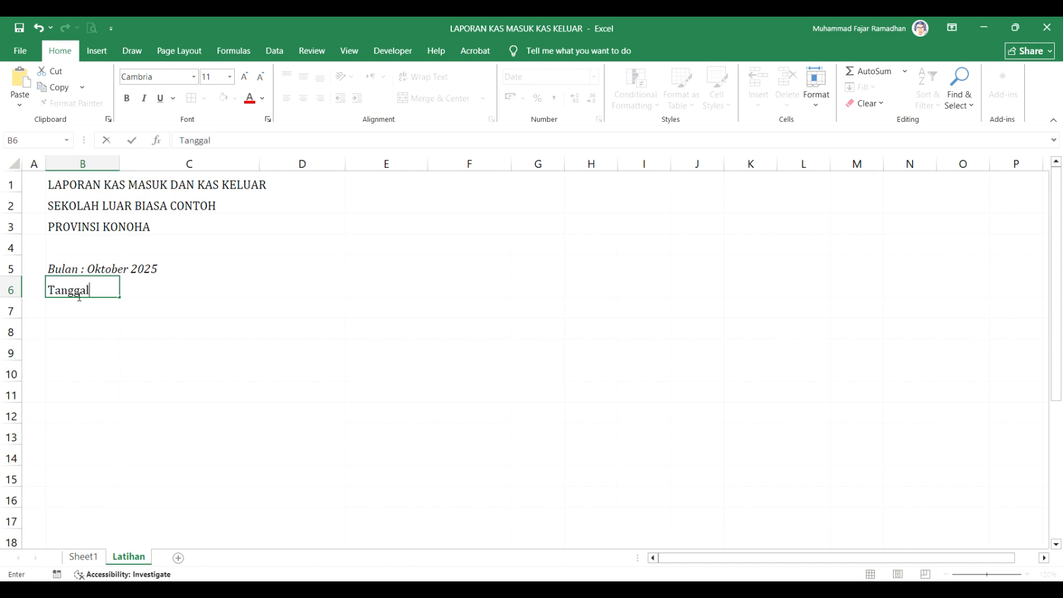
key("Return")
key("Right")
key("Up")
type("De")
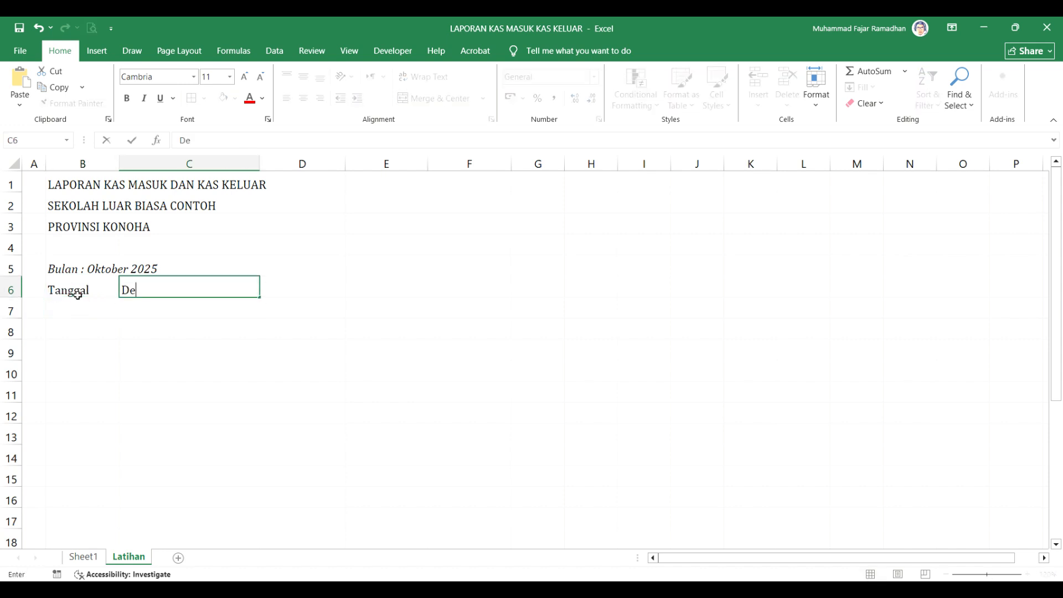
type("skripsi")
key("Tab")
Enter the headers "Kas Masuk", "Kas Keluar" and "Saldo Akhir" in D6, E6 and F6
type("Kas ")
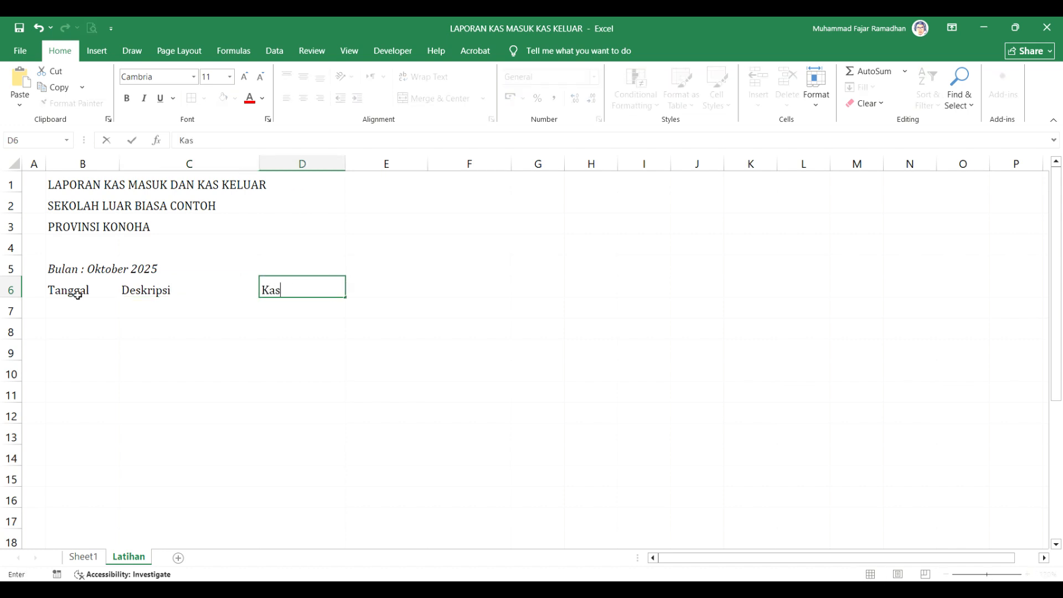
type("Masuk")
key("Tab")
type("Kas ")
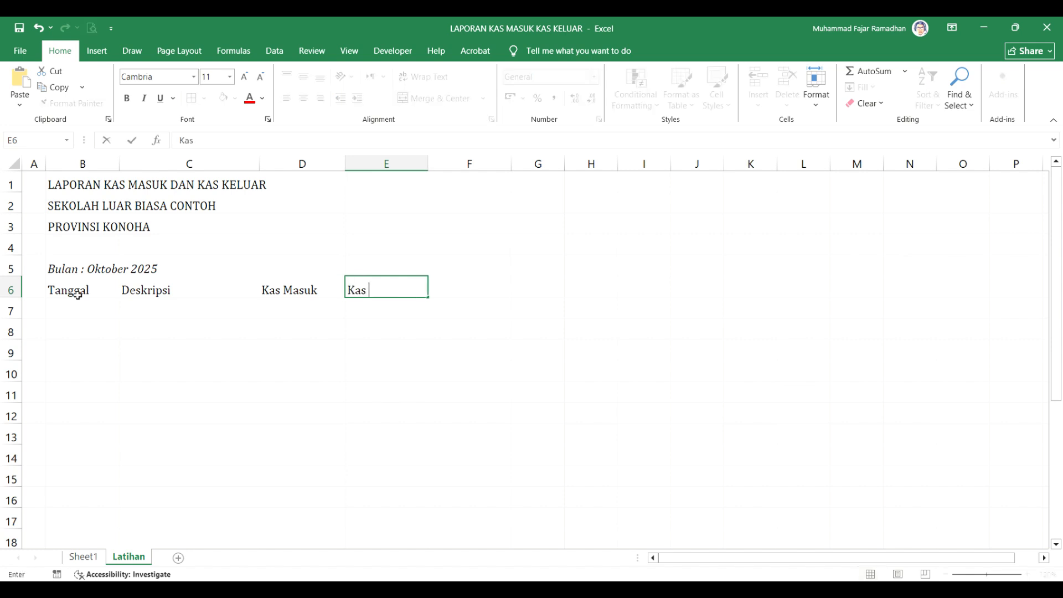
type("Keluar")
key("Tab")
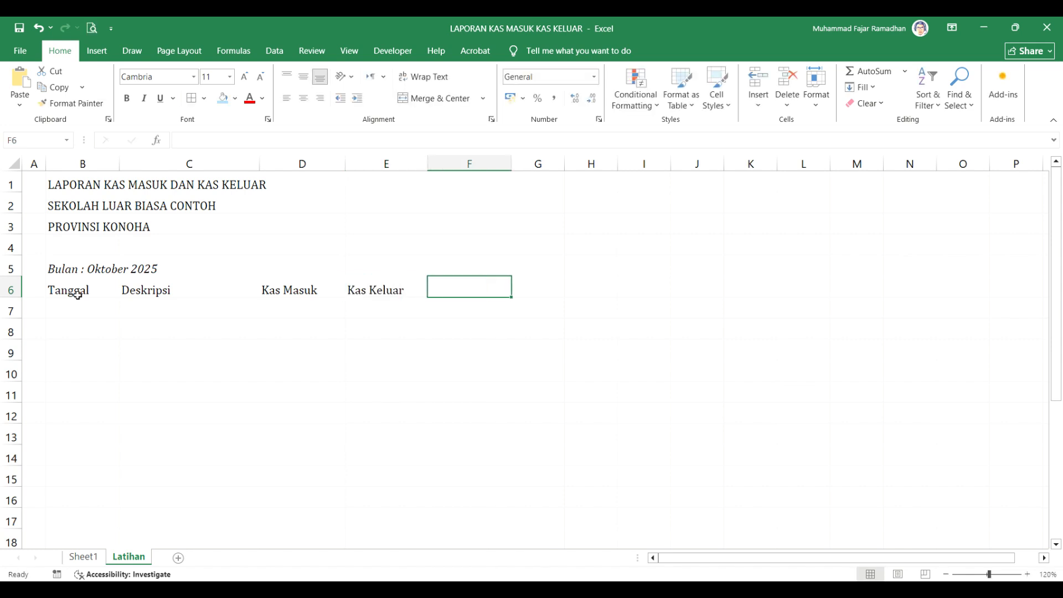
type("Saldo Akhir")
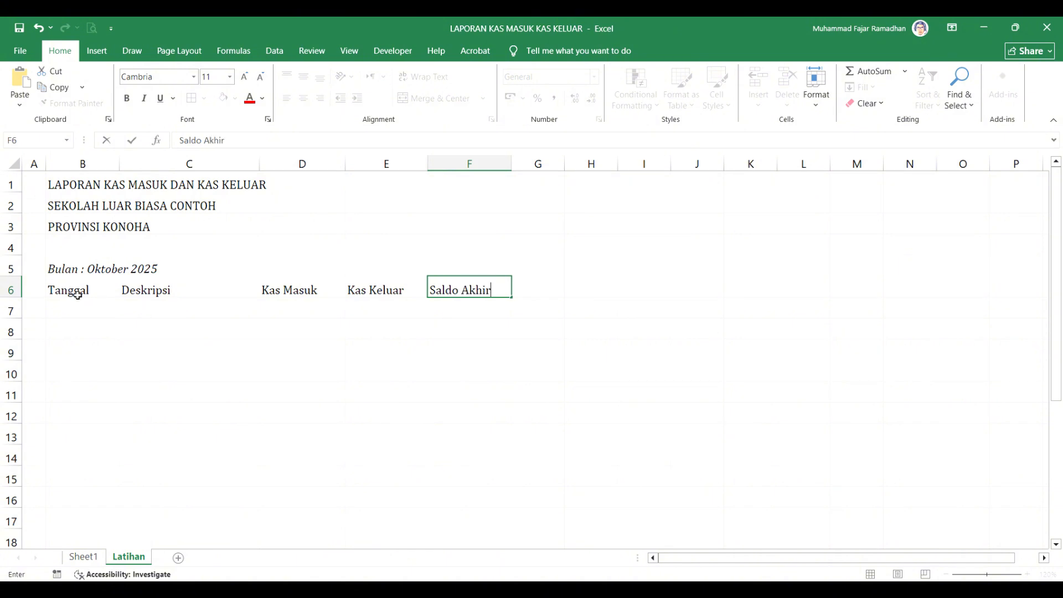
Narrow column B to fit the Tanggal header more closely and widen column C for the descriptions
left_click(77, 295)
left_click_drag(121, 171, 100, 177)
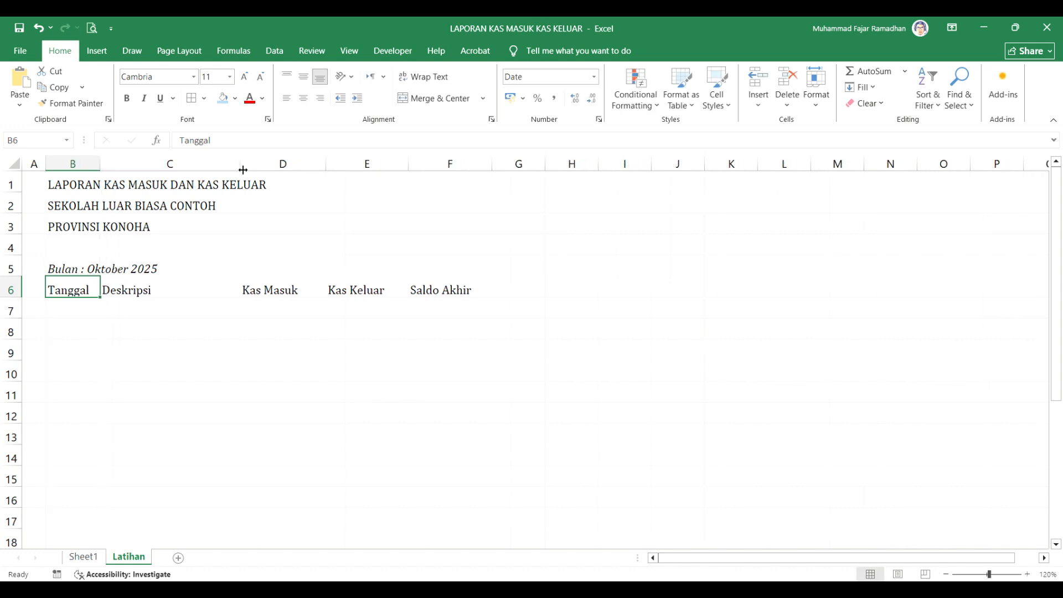
left_click_drag(243, 169, 269, 179)
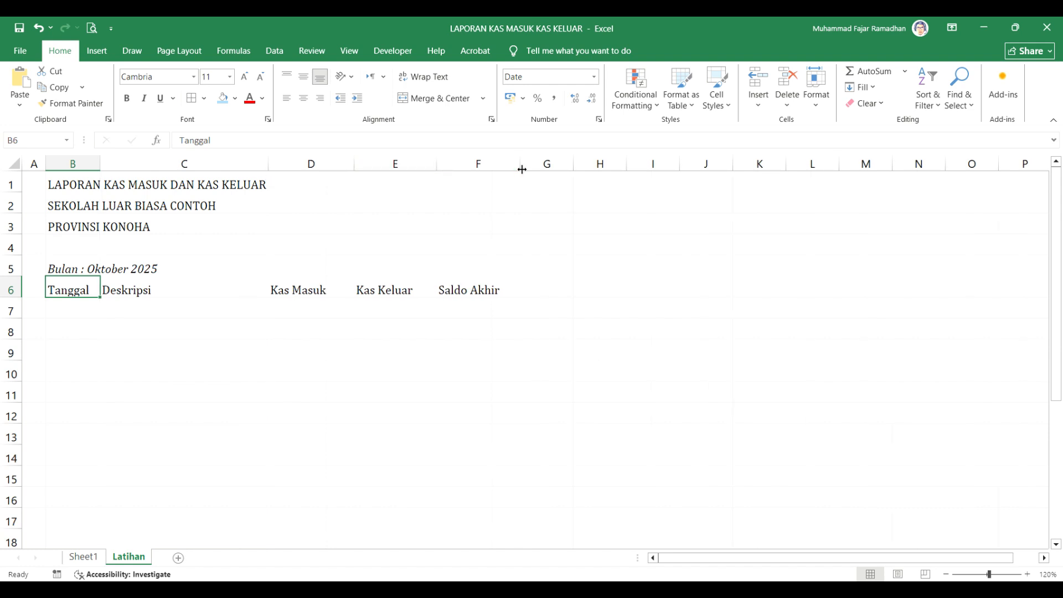
Make the header row B6:F6 bold and align its text vertically in the middle
left_click_drag(84, 289, 445, 291)
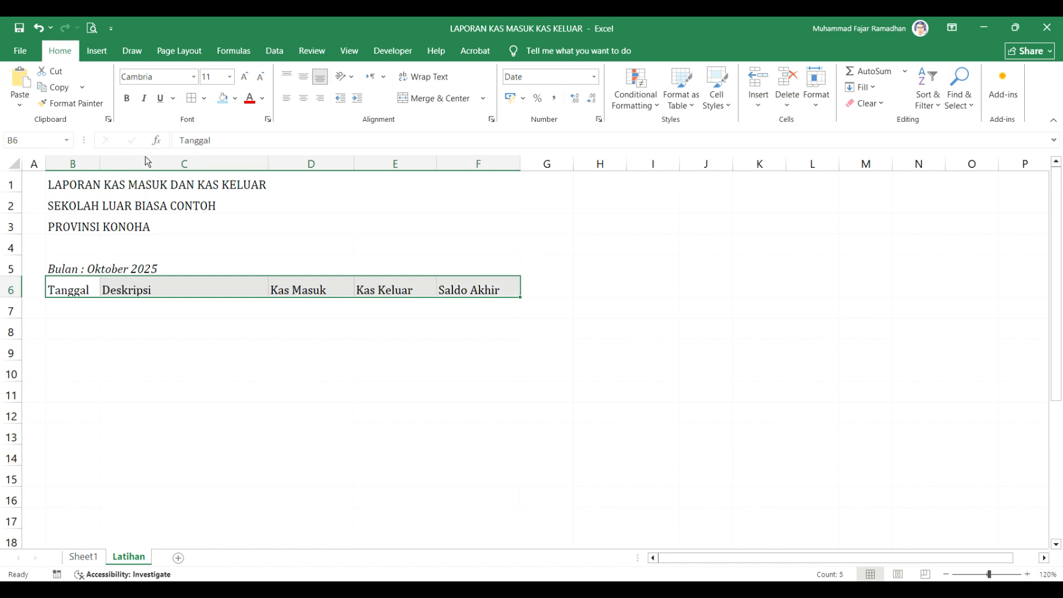
left_click(131, 108)
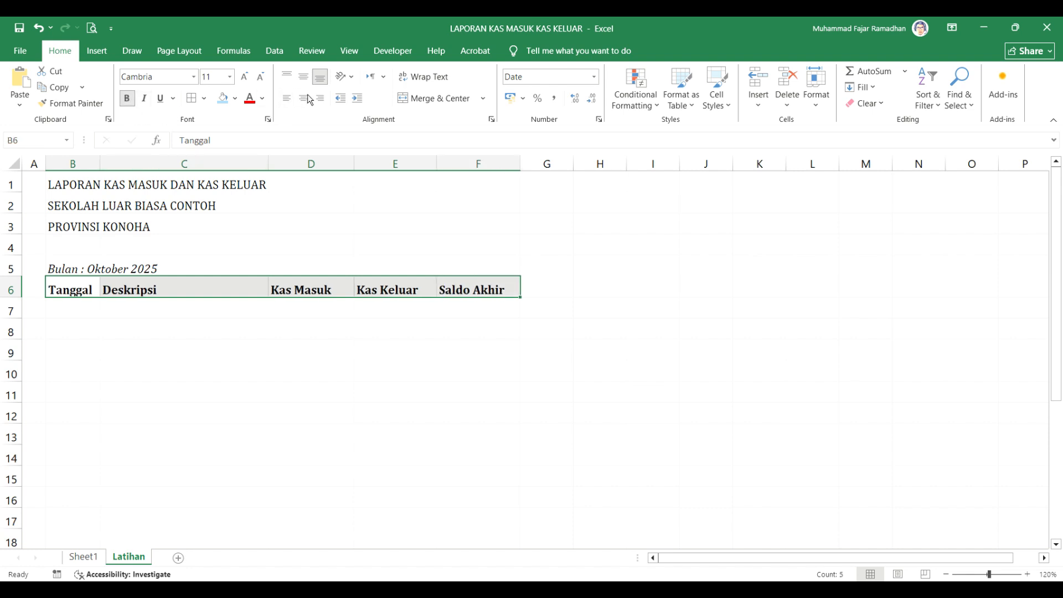
left_click(304, 77)
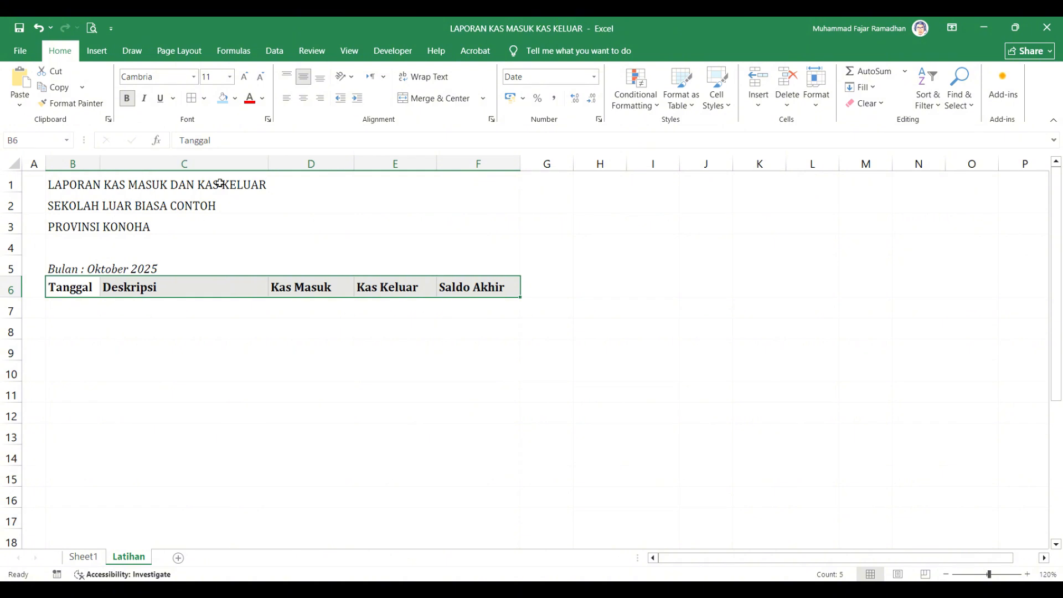
Merge each title row in B1:F3 across its columns, centre the text horizontally and vertically, and make it bold
left_click_drag(83, 185, 464, 192)
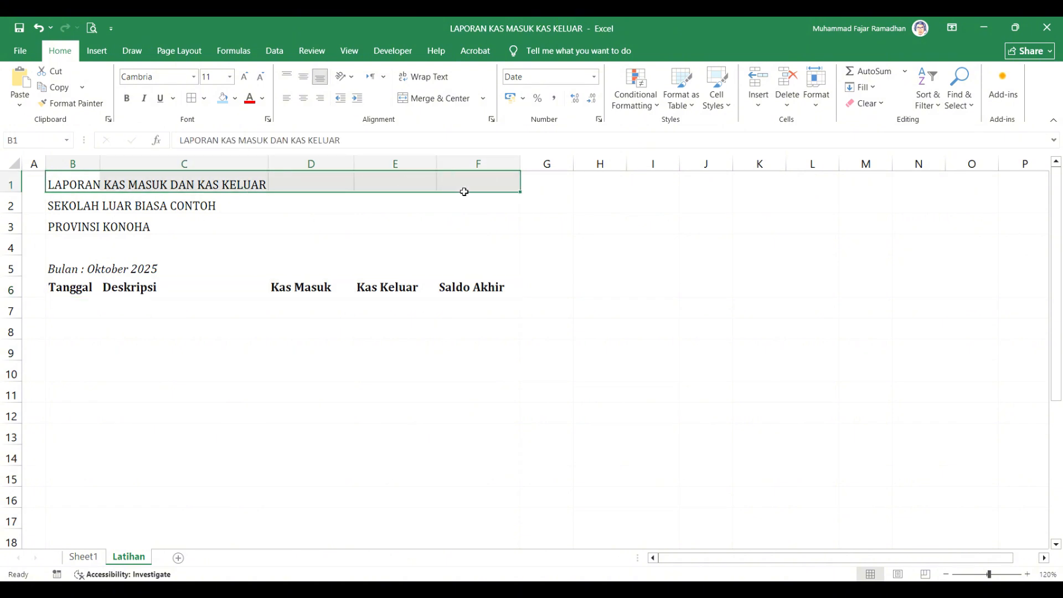
left_click_drag(56, 184, 463, 229)
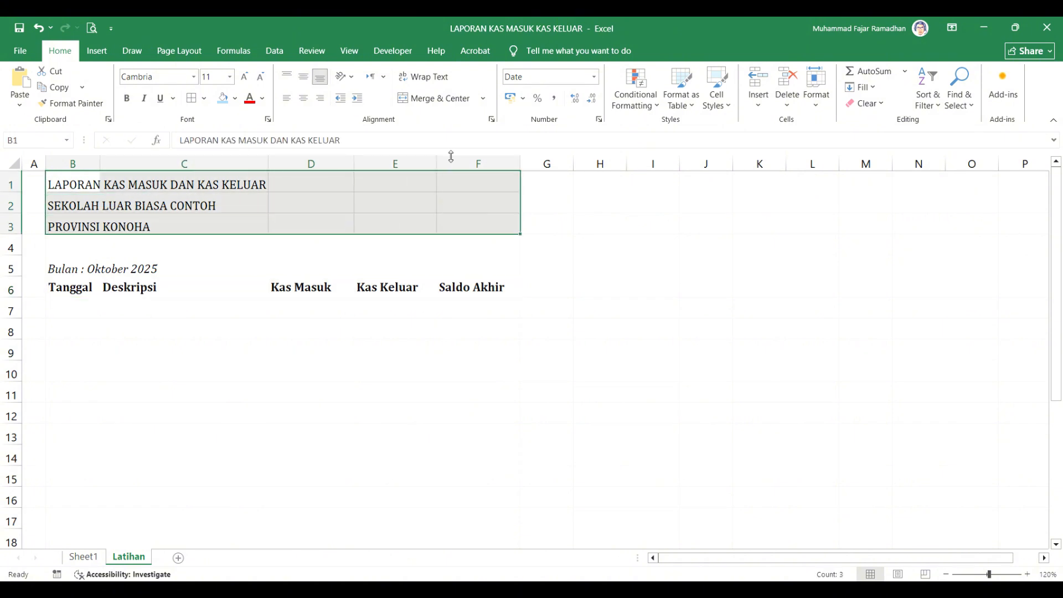
left_click(487, 105)
left_click(469, 131)
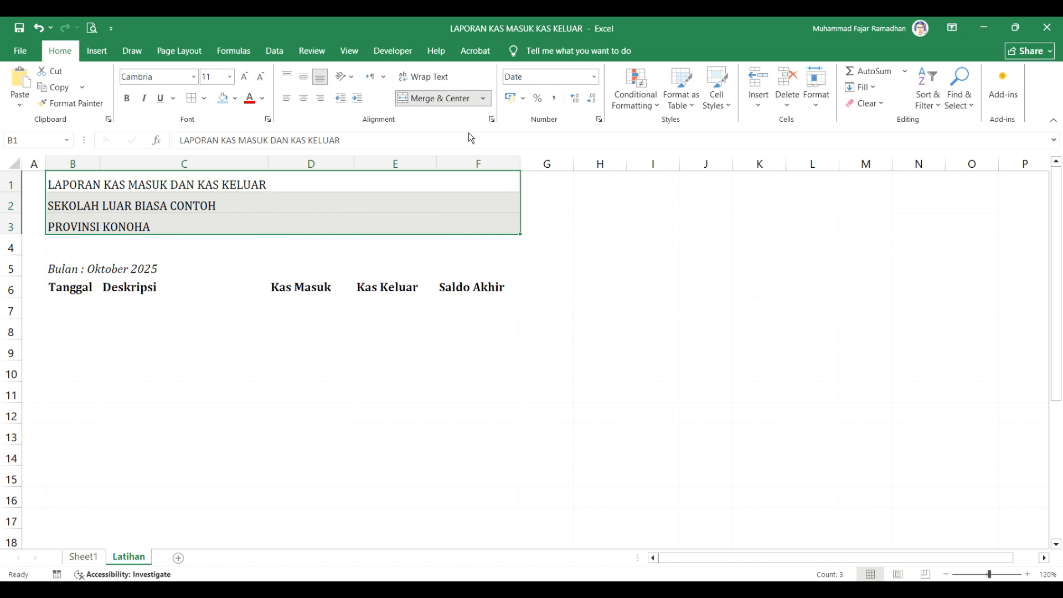
left_click(303, 77)
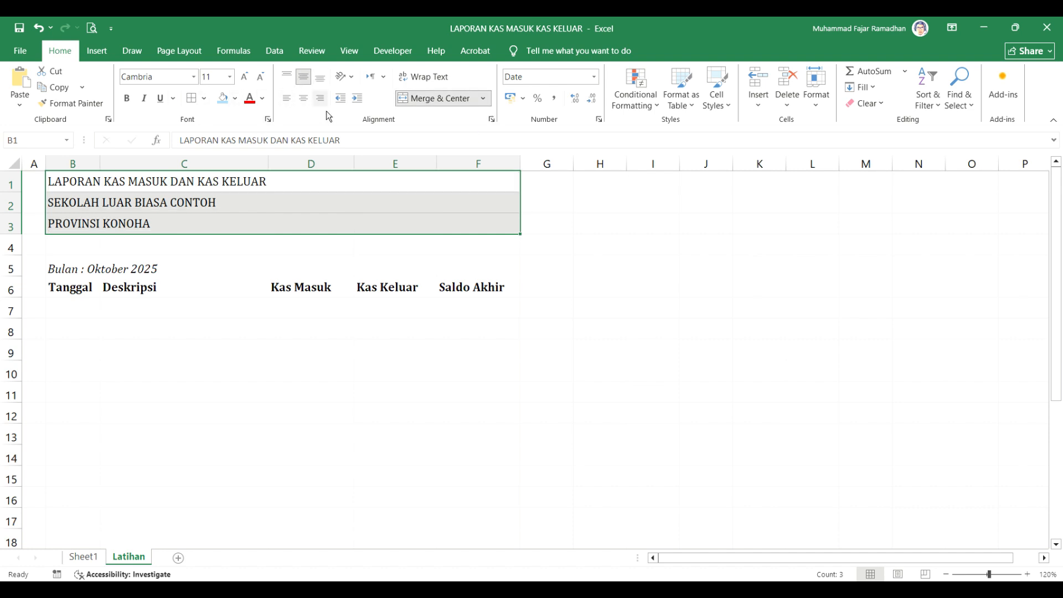
left_click(303, 98)
left_click(126, 98)
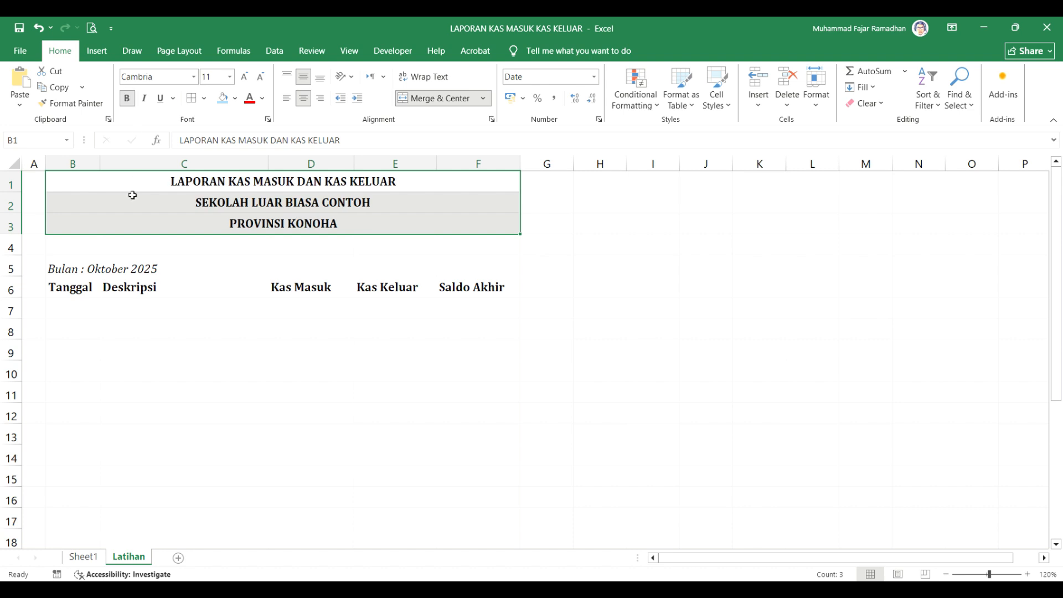
Centre the headers in B6:F6 horizontally and apply all borders to the table range B6:F17
left_click_drag(89, 285, 457, 292)
left_click(304, 98)
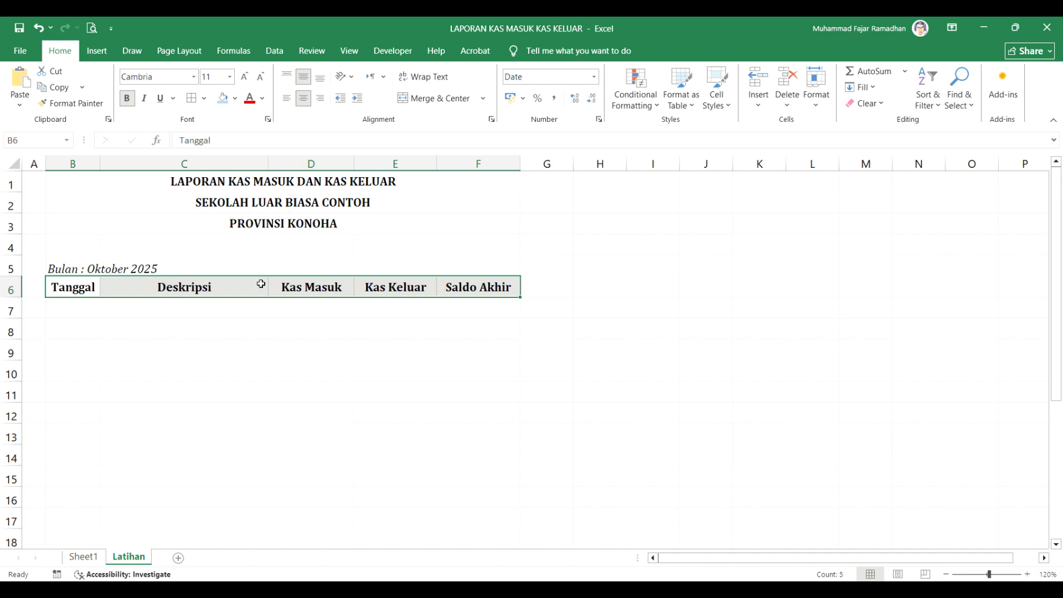
left_click(68, 290)
left_click_drag(68, 290, 480, 510)
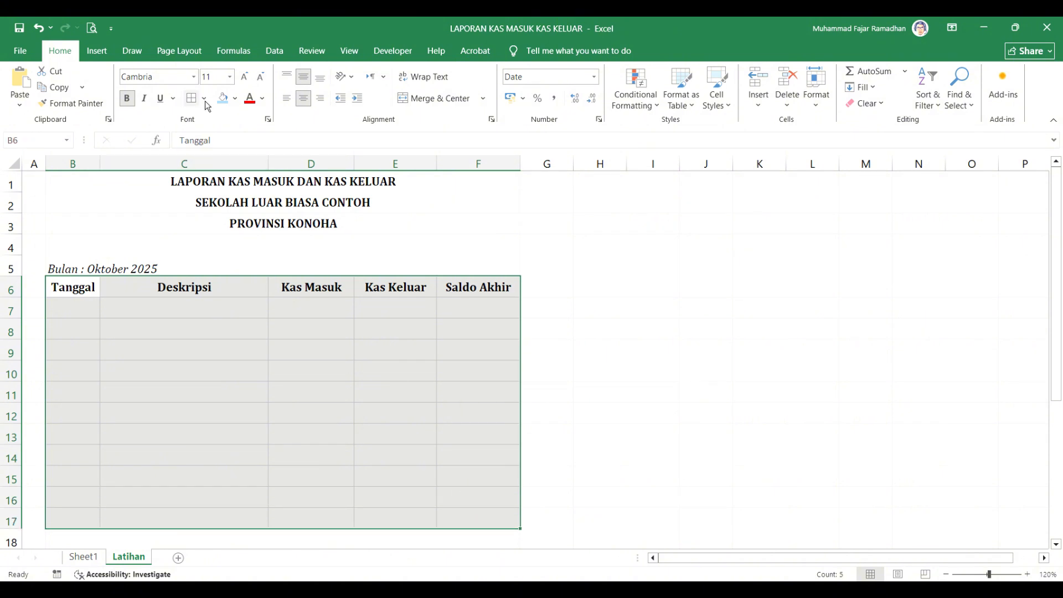
left_click(213, 220)
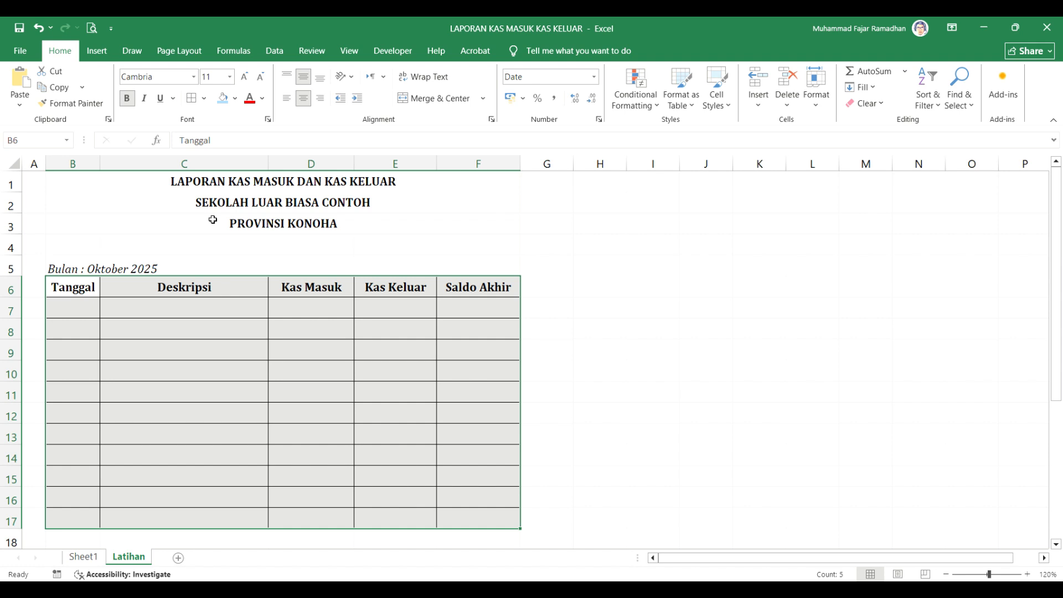
Fill the header row B6:F6 with light green
left_click(166, 295)
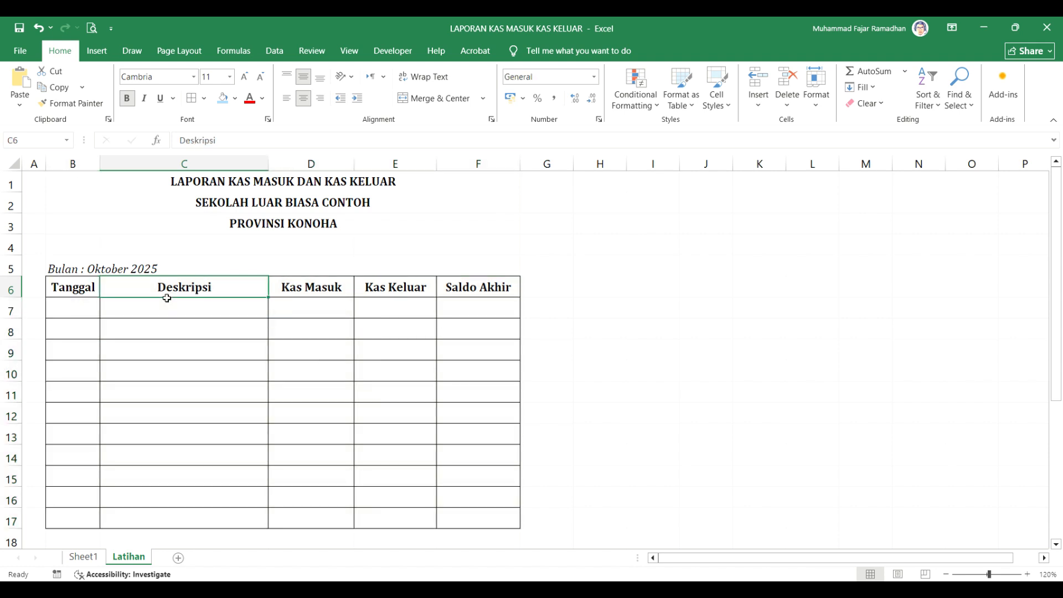
left_click_drag(180, 291, 445, 293)
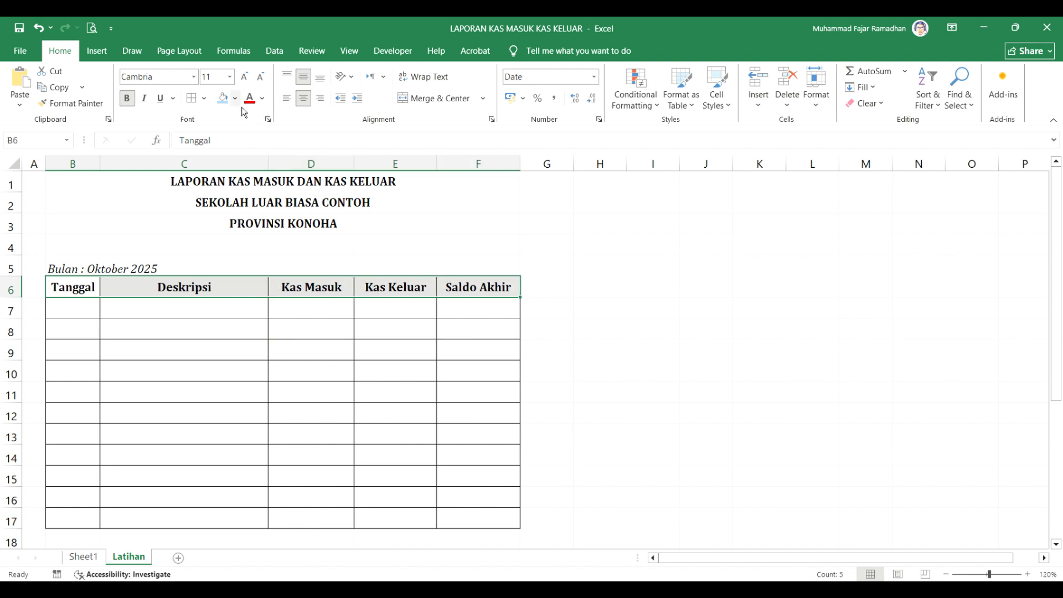
left_click(222, 98)
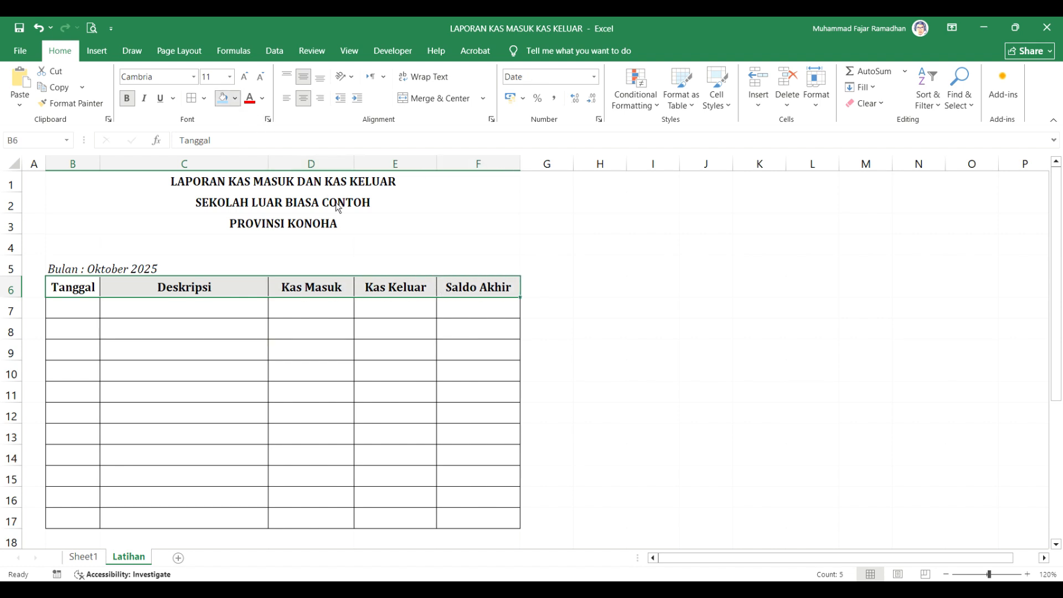
left_click(397, 224)
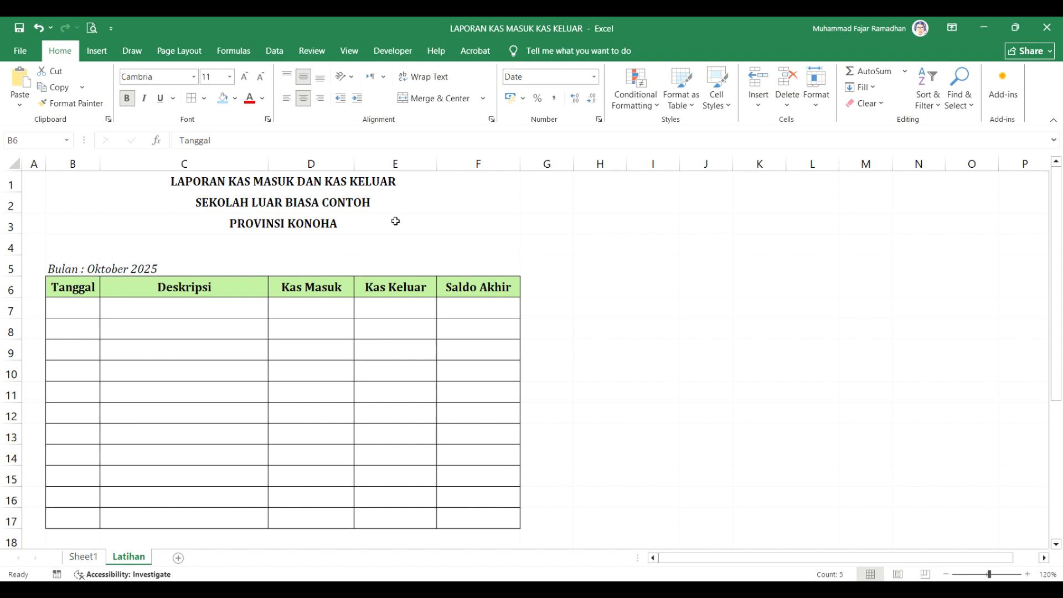
Format column B as a date with the Indonesian locale and the 14/03/12 type
left_click(80, 165)
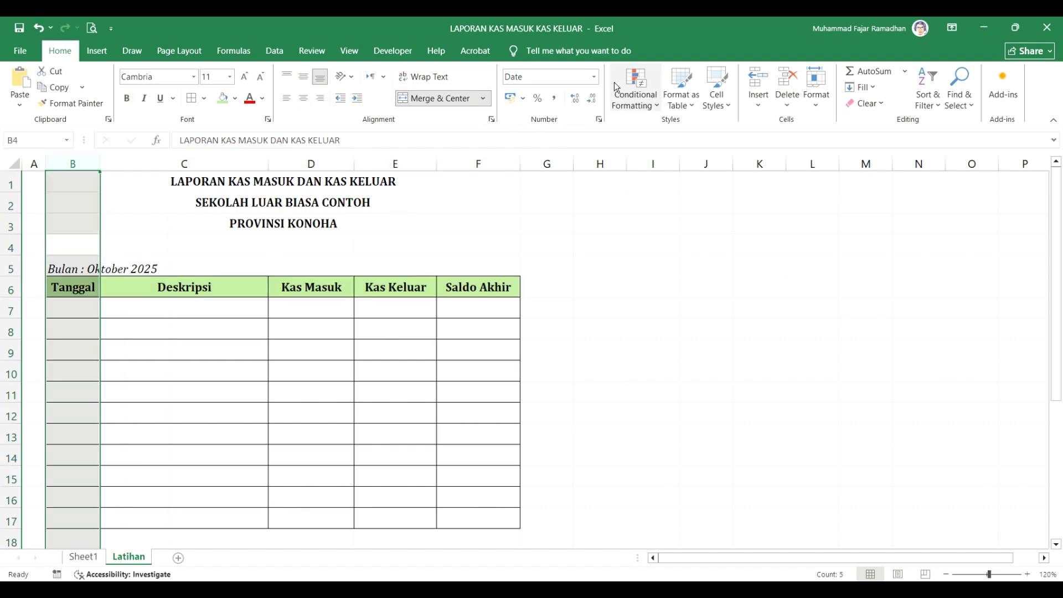
left_click(594, 77)
left_click(571, 442)
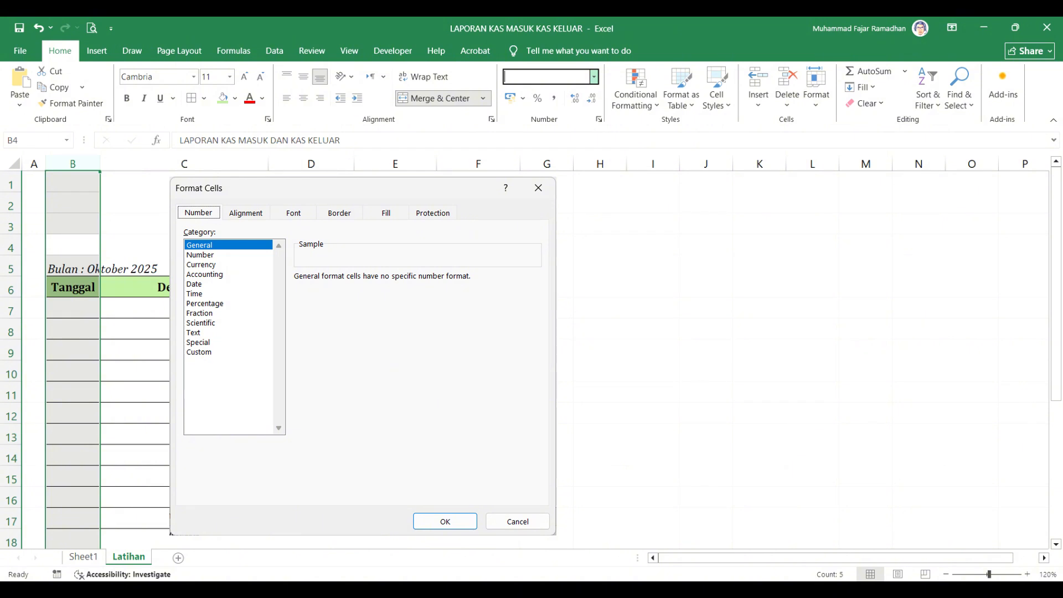
left_click(194, 283)
left_click(444, 521)
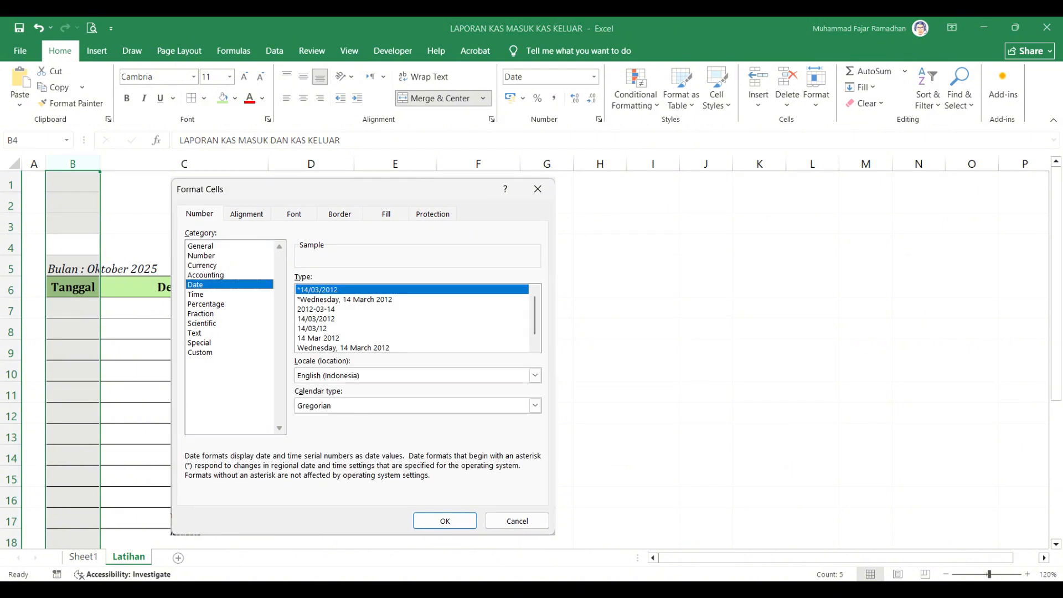
left_click(534, 375)
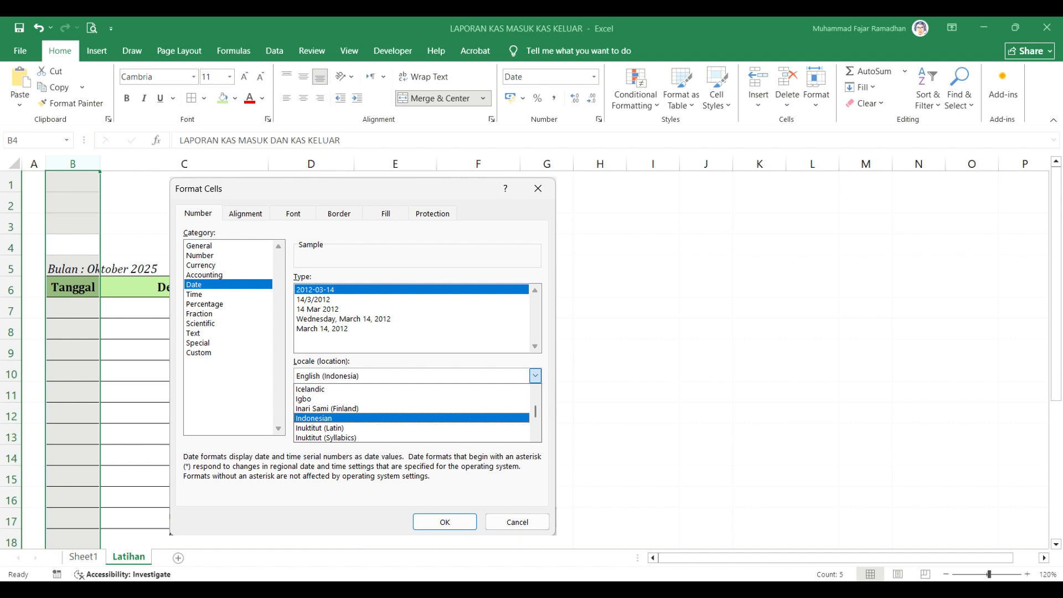
left_click(314, 418)
left_click(312, 300)
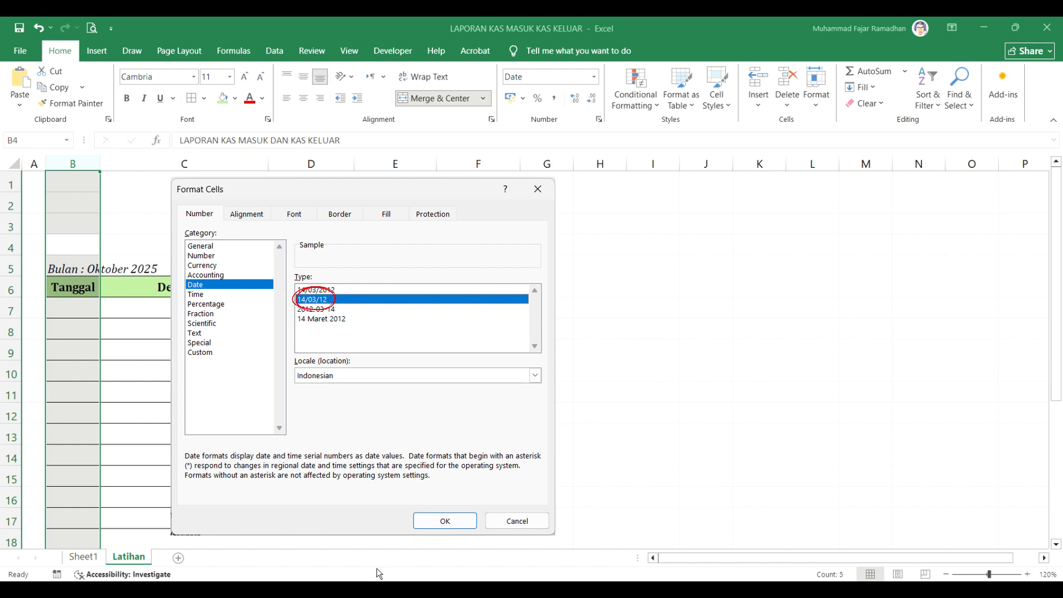
key("Return")
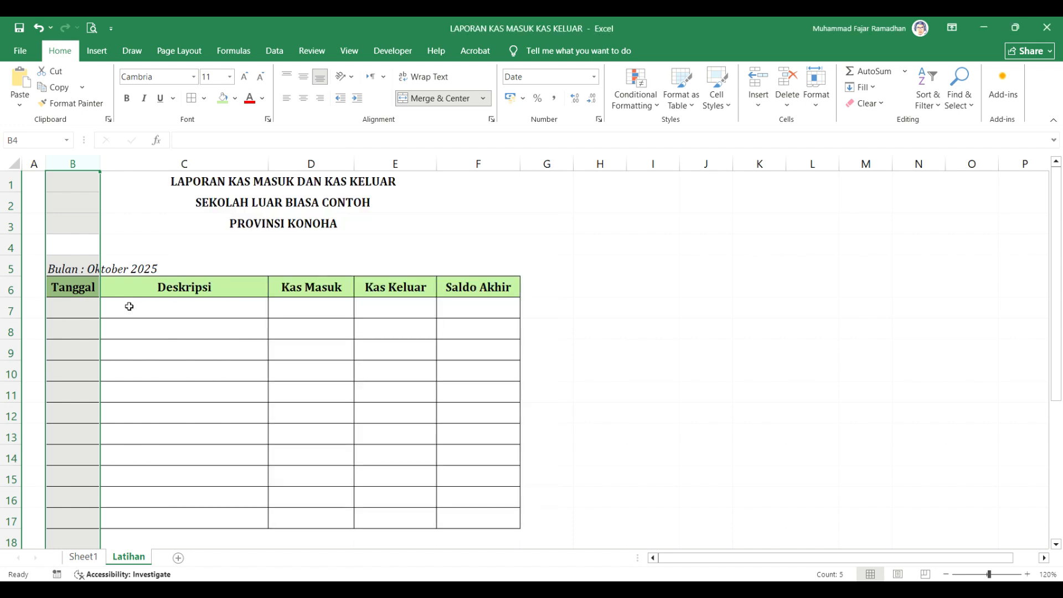
Enter the date 2 Oct in B7 and widen column B so the full date fits
left_click(83, 313)
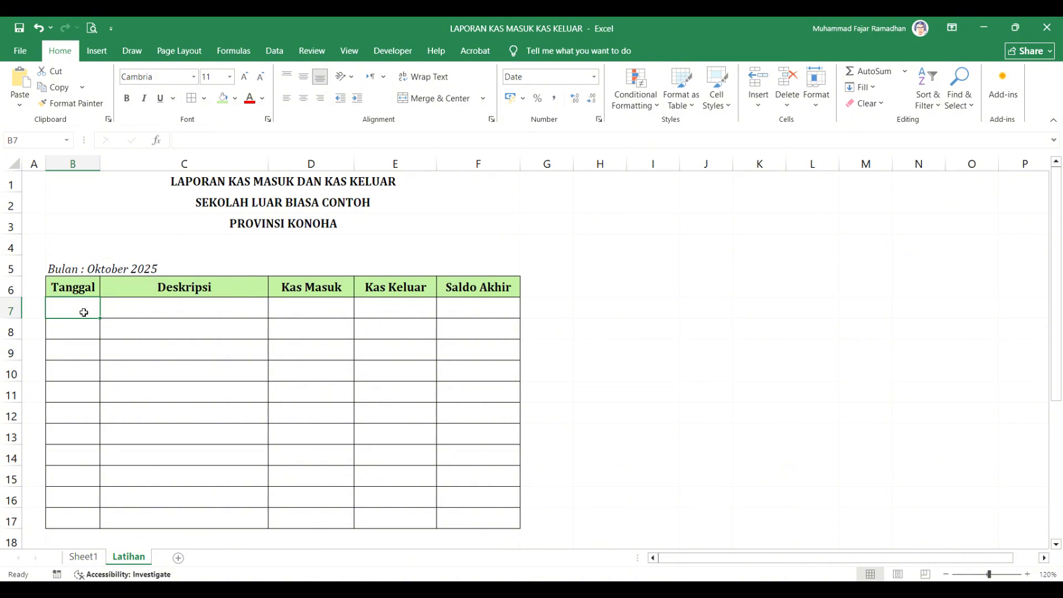
type("2 Oct")
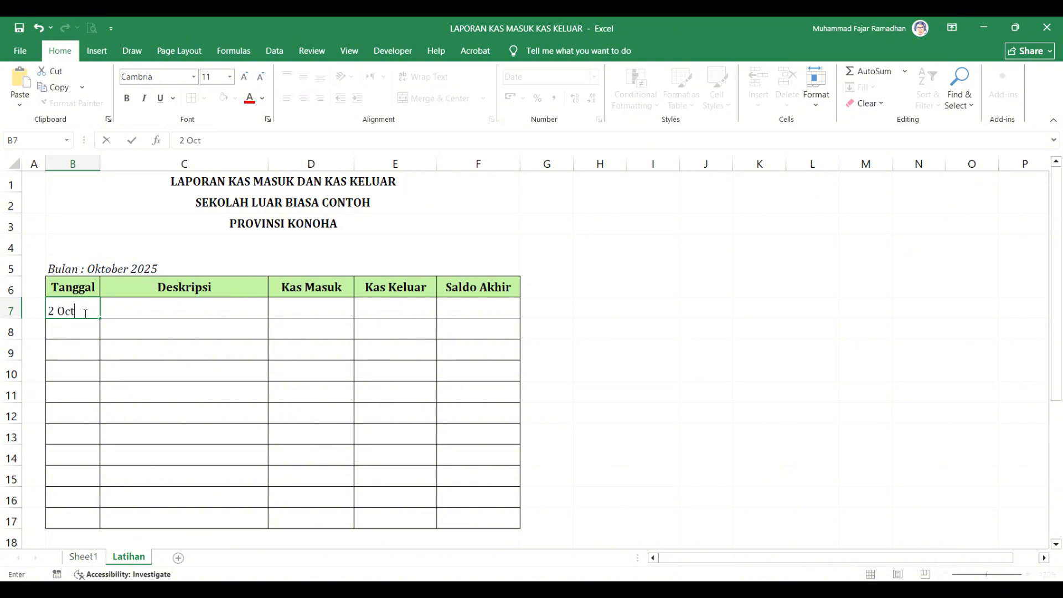
key("Return")
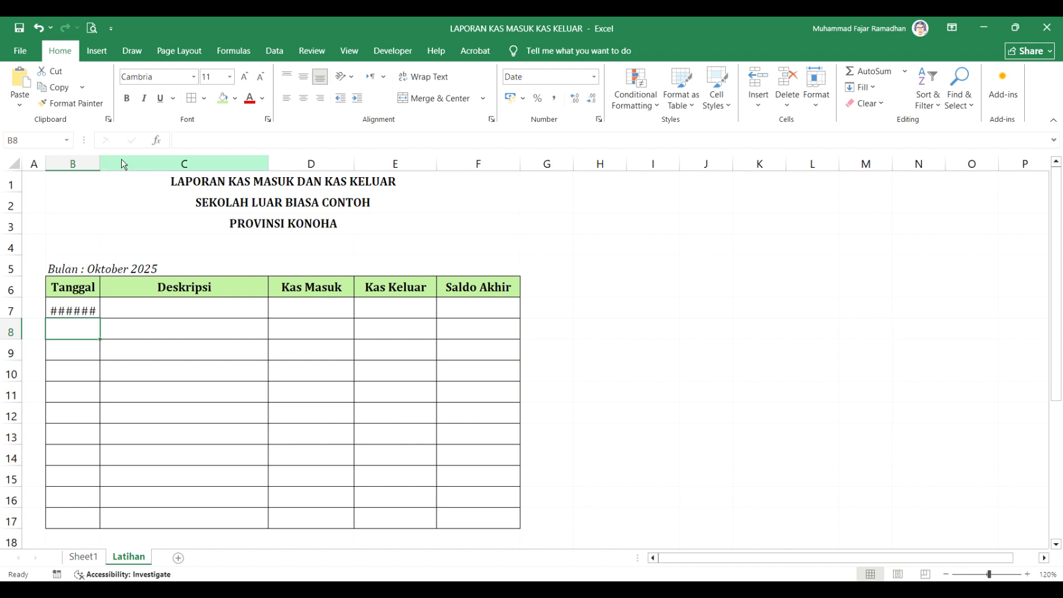
double_click(100, 163)
left_click_drag(166, 172, 116, 172)
Enter "Saldo Bulan Sebelumnya" in C7 and align the table body B7:F17 vertically in the middle
left_click(145, 316)
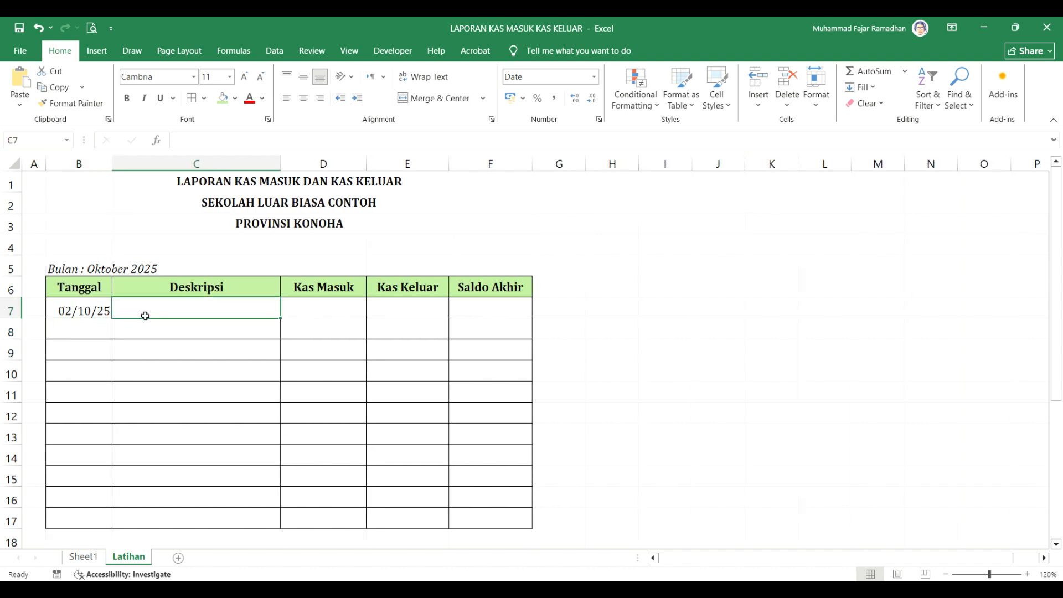
type("Sal")
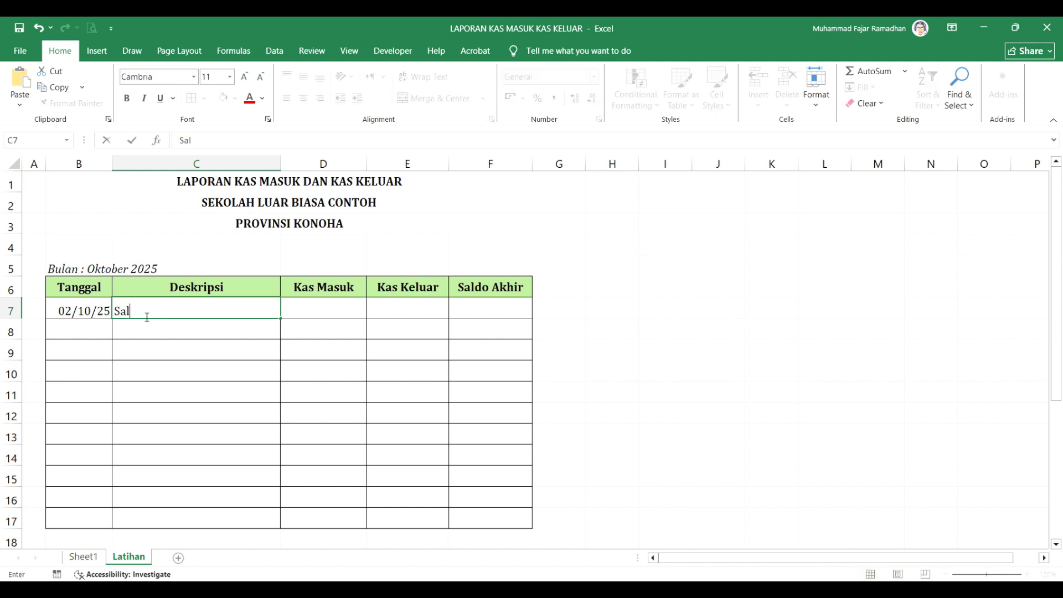
type("do Bulan Sebelumnya")
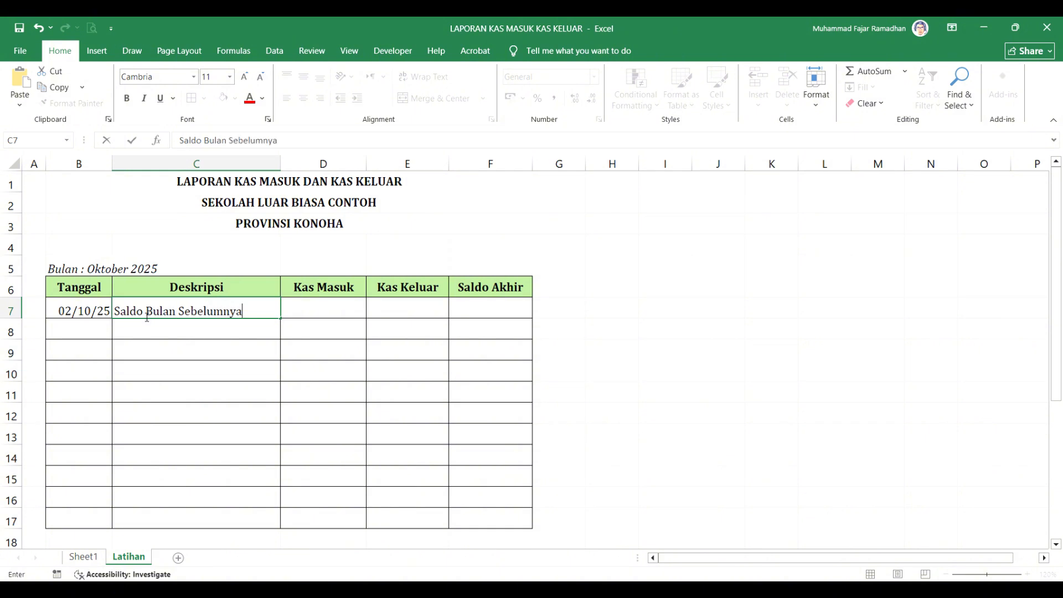
key("Return")
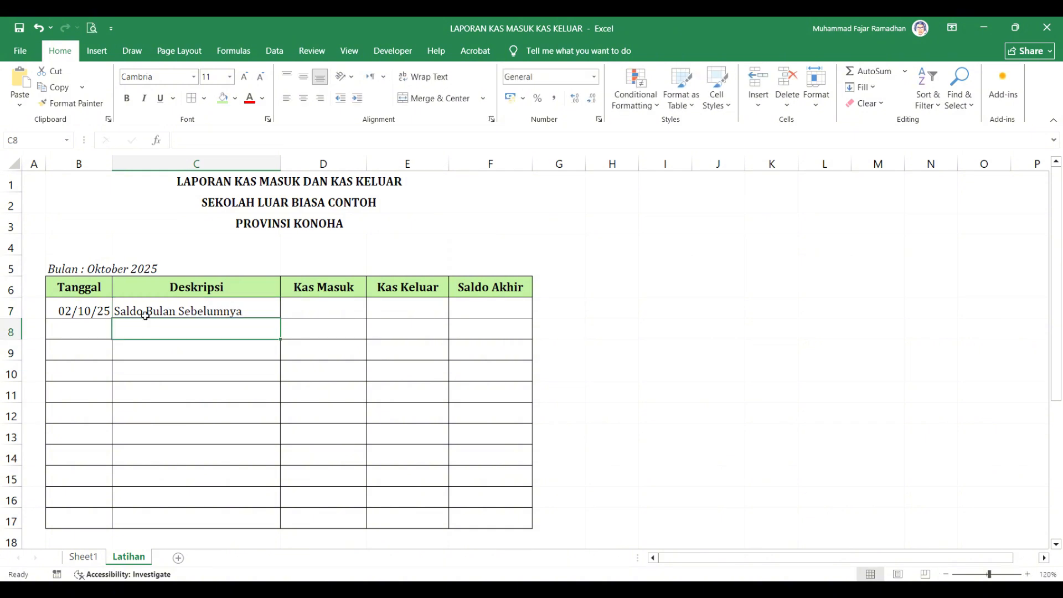
mouse_move(91, 313)
left_mouse_down()
mouse_move(229, 330)
mouse_move(474, 513)
left_mouse_up()
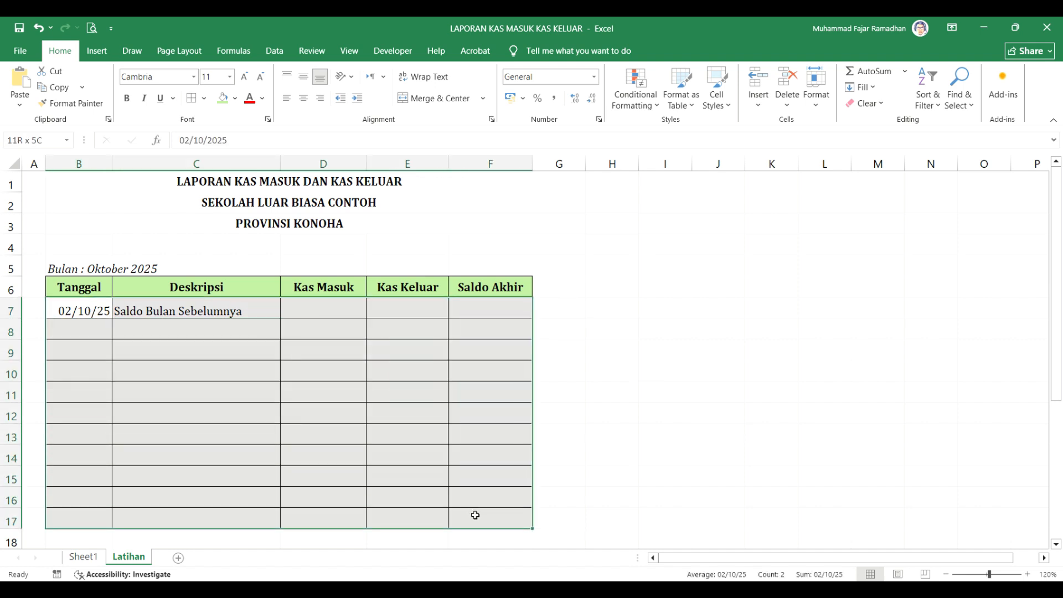
left_click(302, 81)
Enter the opening cash-in amount of 1000000 in D7
left_click(297, 313)
type("1")
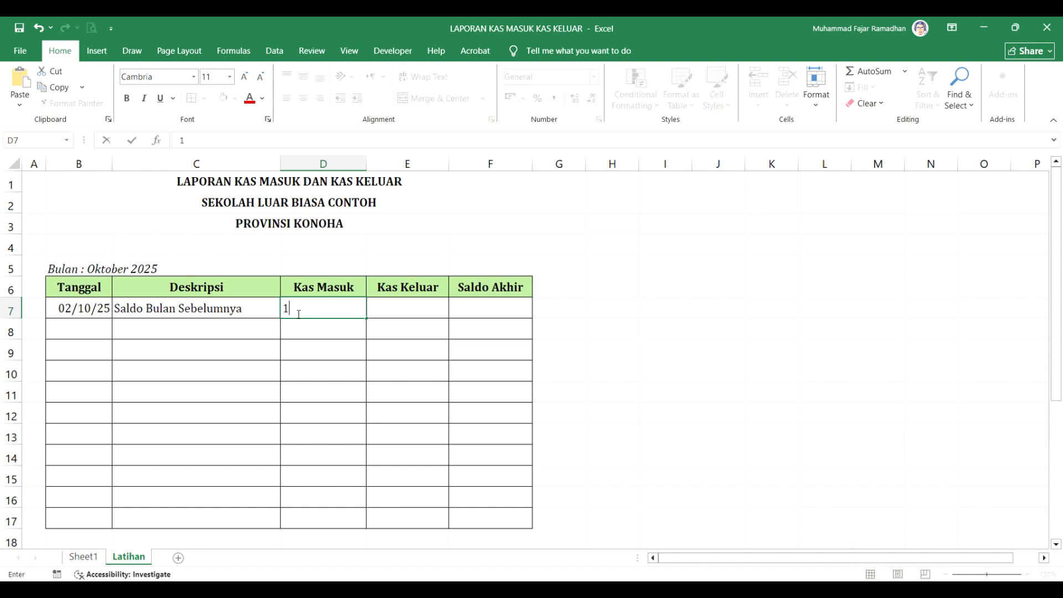
type("000e3")
key("Return")
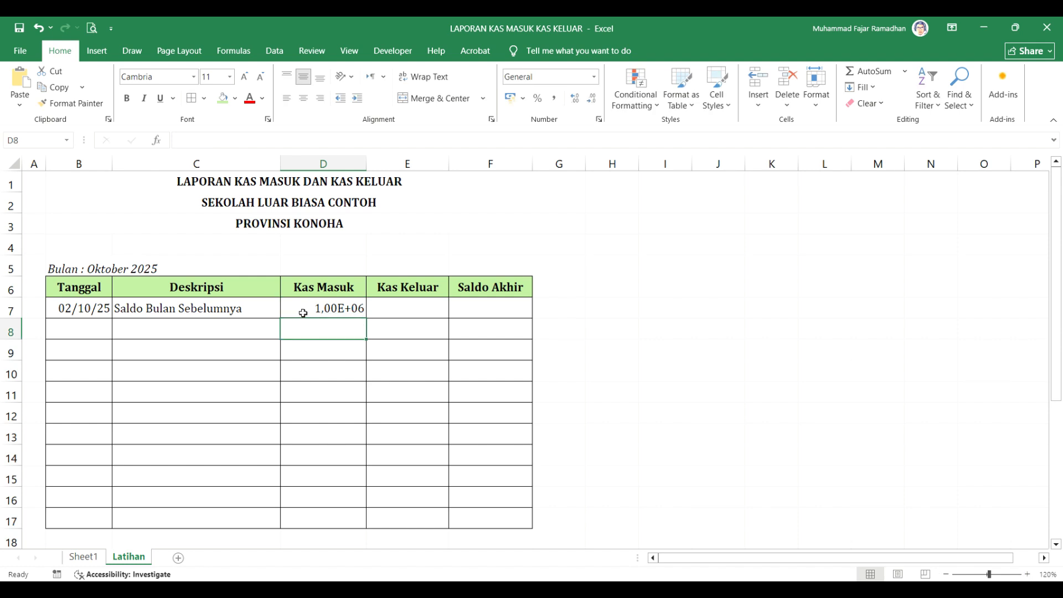
Format the amount cells D7:F17 with the comma style and no decimal places
mouse_move(303, 313)
left_mouse_down()
mouse_move(336, 311)
mouse_move(339, 344)
mouse_move(431, 429)
mouse_move(477, 512)
left_mouse_up()
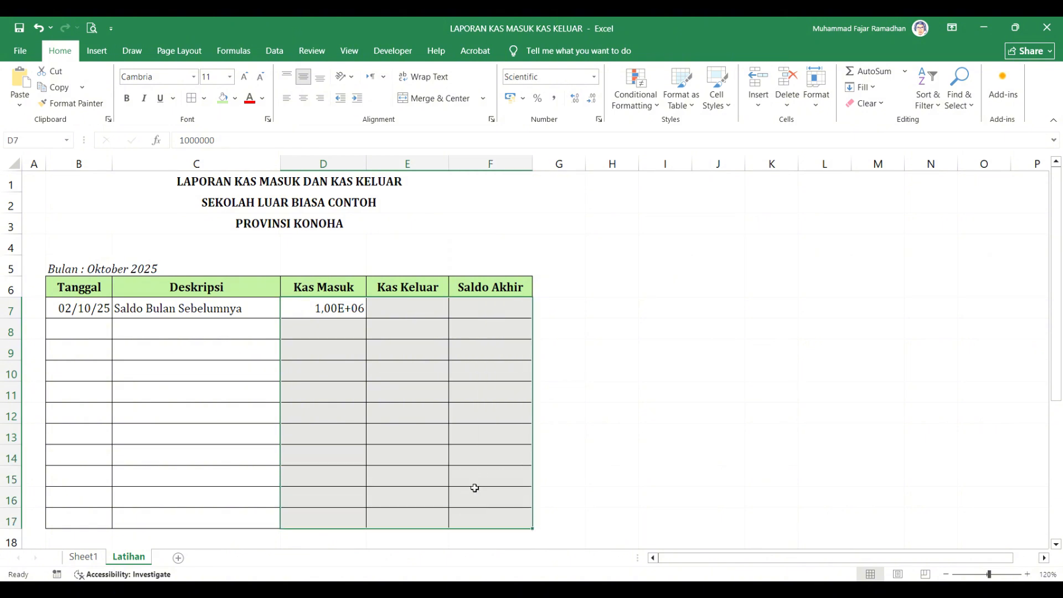
left_click(555, 103)
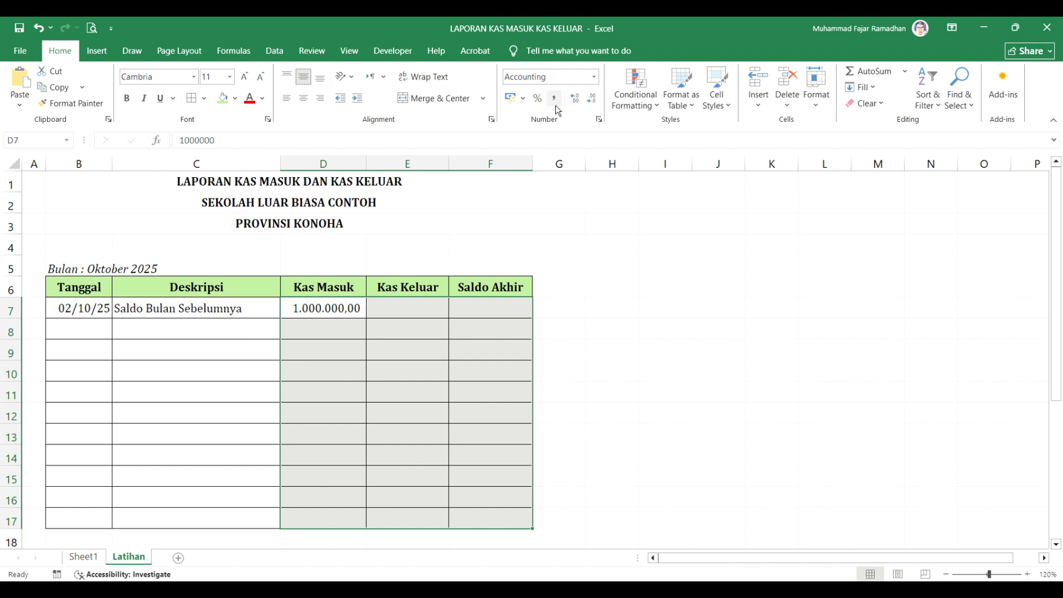
left_click(591, 100)
left_click(592, 100)
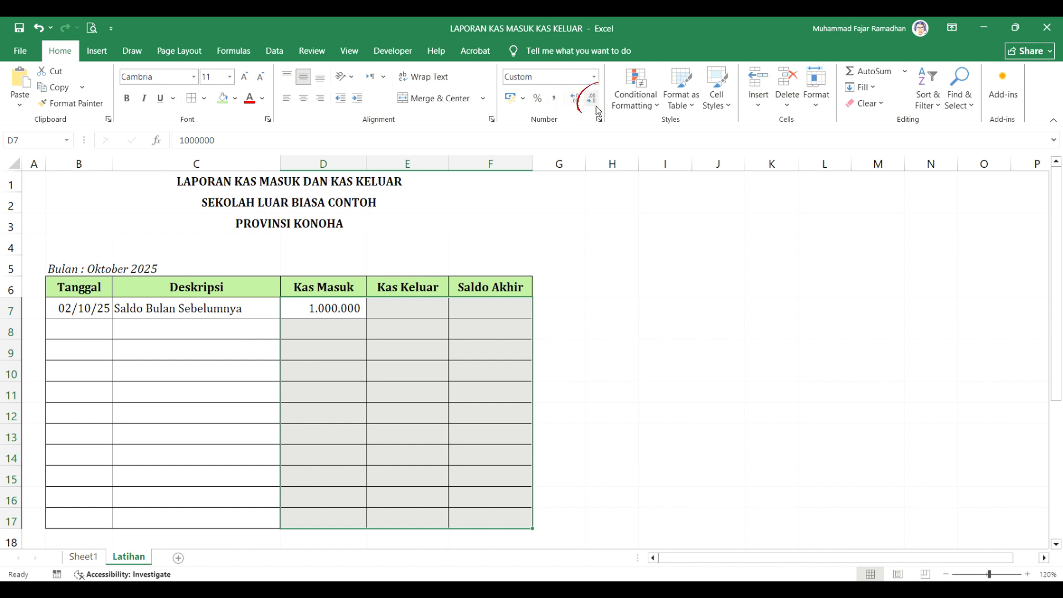
Enter the closing balance formula =D7-E7 in F7
left_click(473, 318)
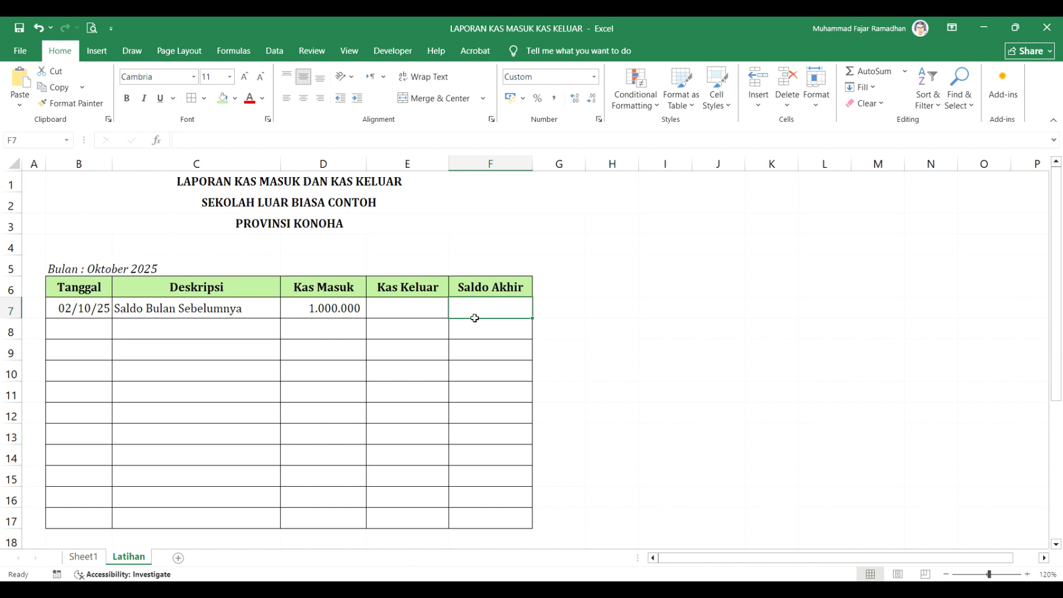
type("=")
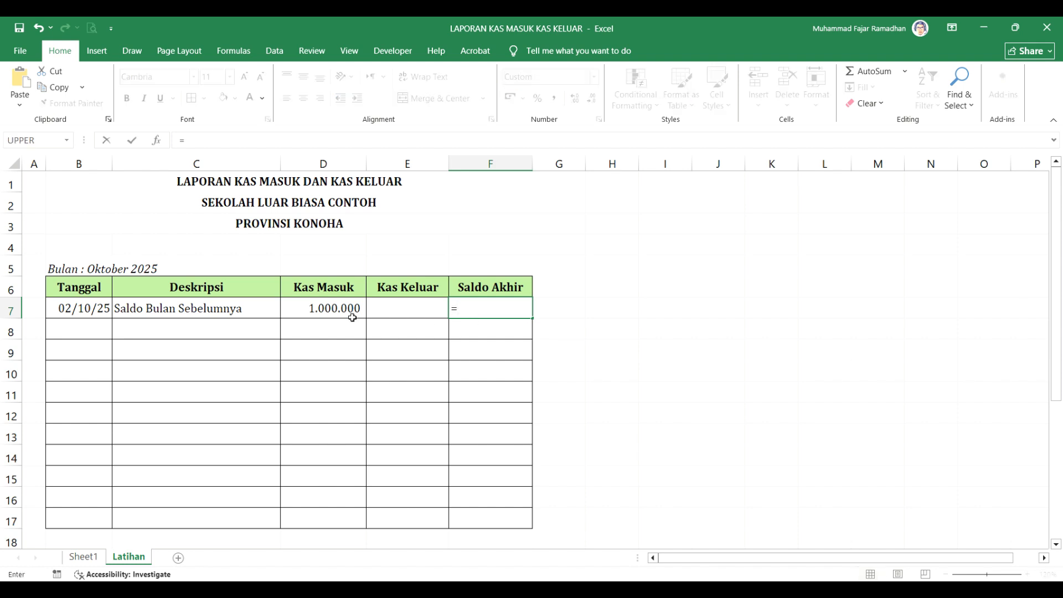
left_click(352, 317)
type("-")
left_click(417, 308)
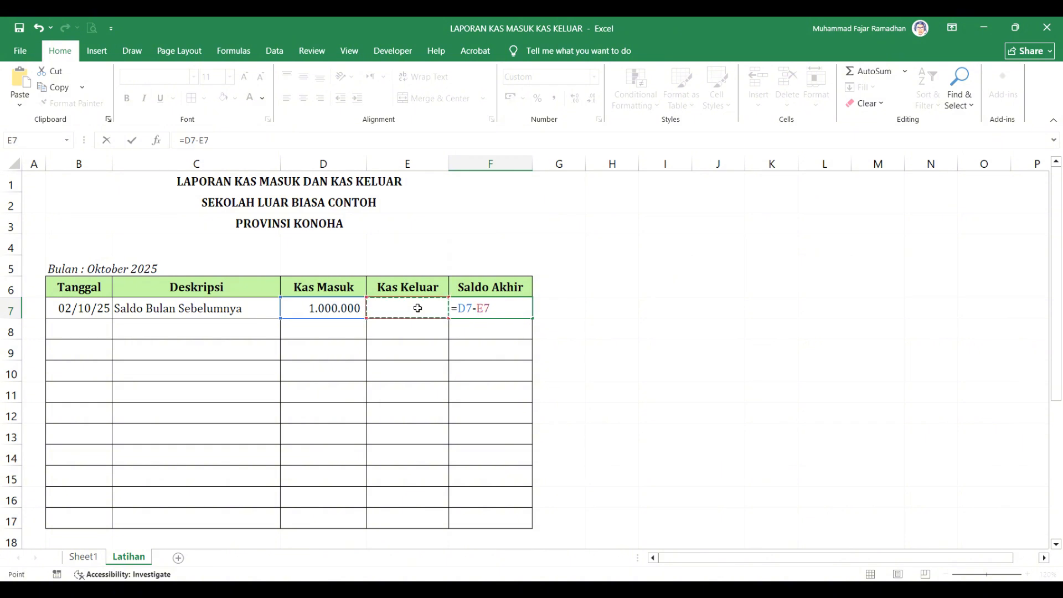
key("Return")
Enter the date 5 Oct in B8 and the description "Beli Alat Tulis" in C8
left_click(101, 332)
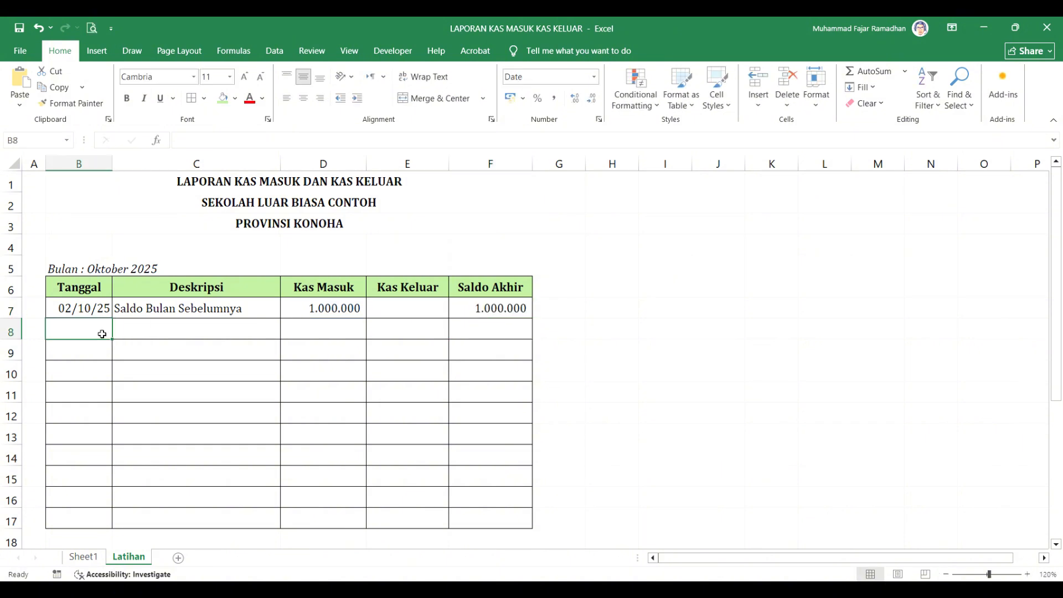
type("5 oct")
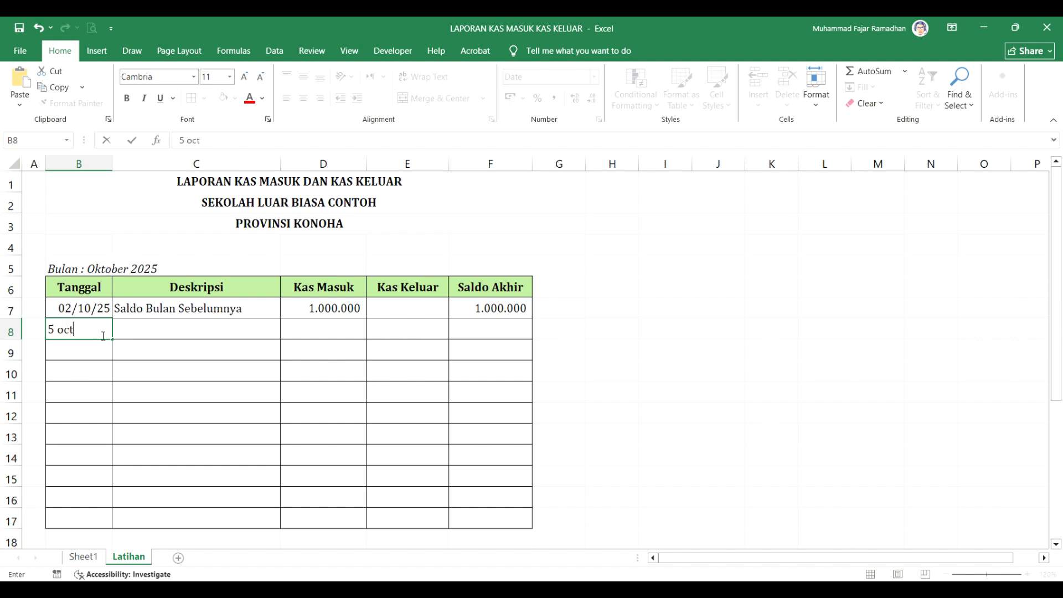
key("Return")
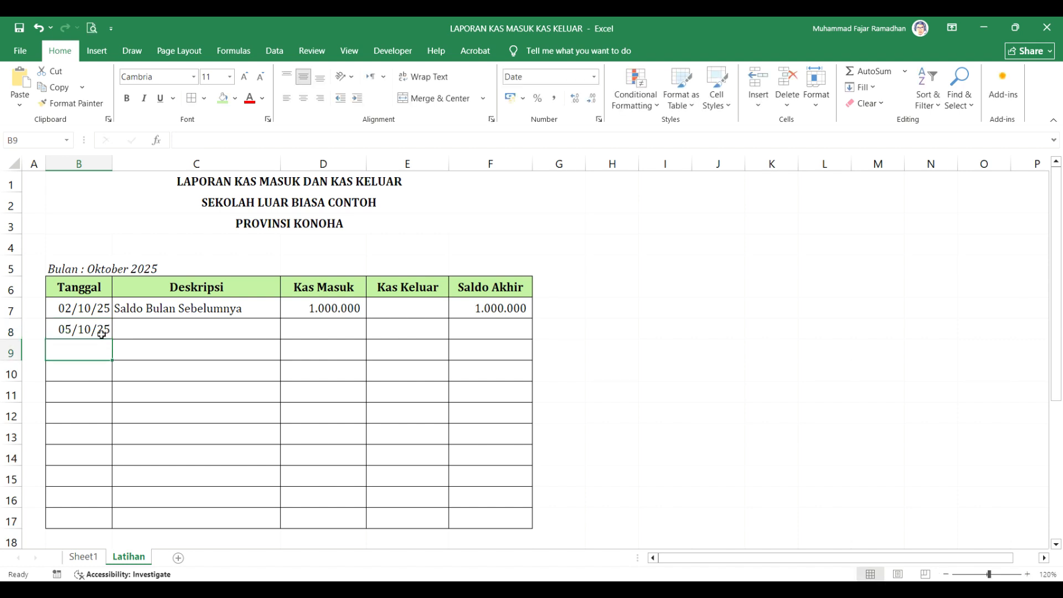
key("Right")
key("Up")
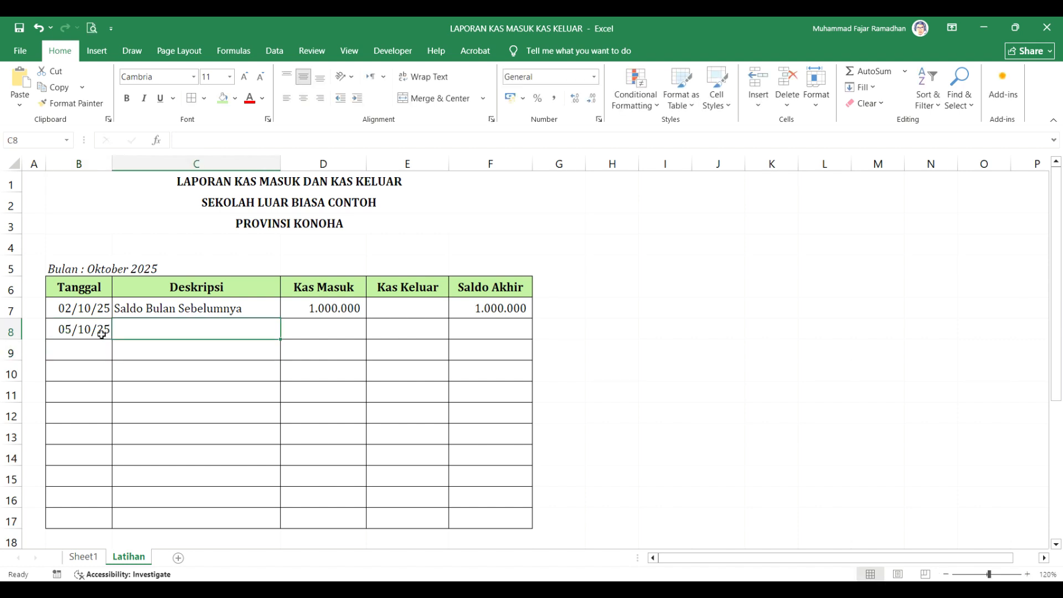
type("Beli")
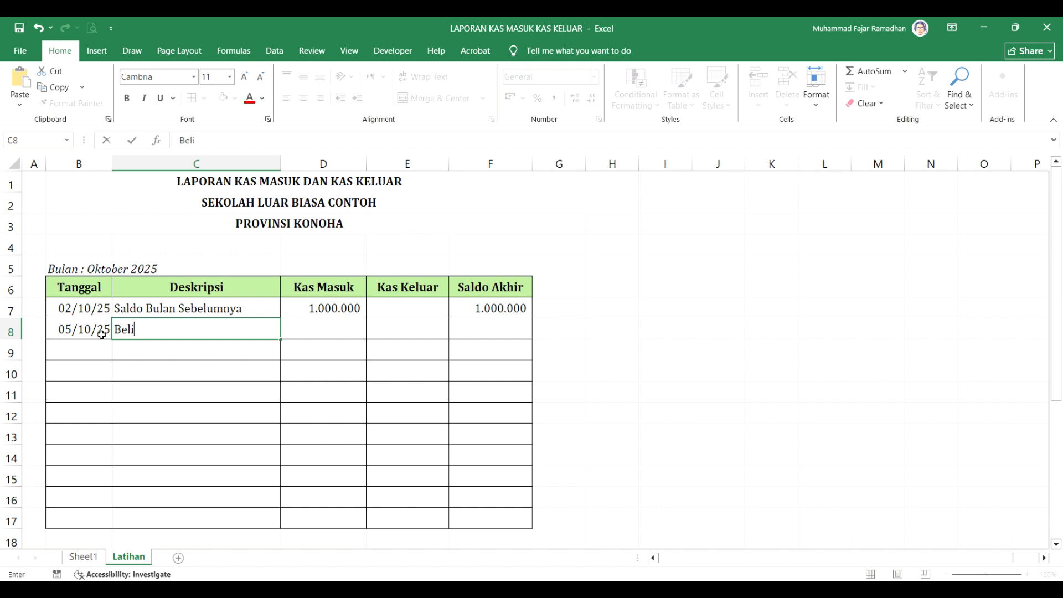
type(" Alat Tulis")
Enter the cash-out amount of 150000 for the stationery purchase in E8
key("Right")
key("Right")
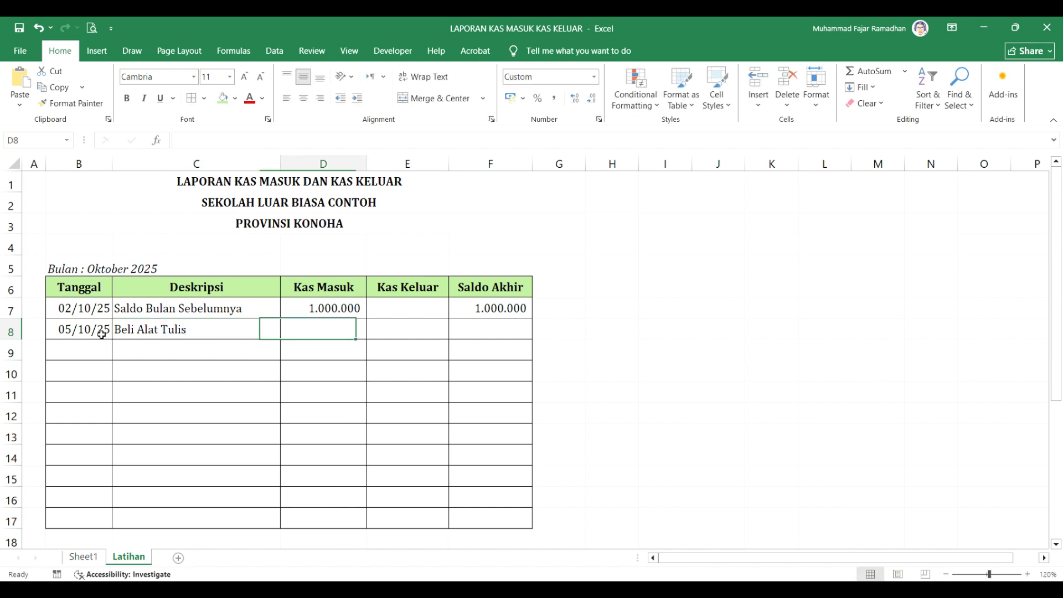
type("150e3")
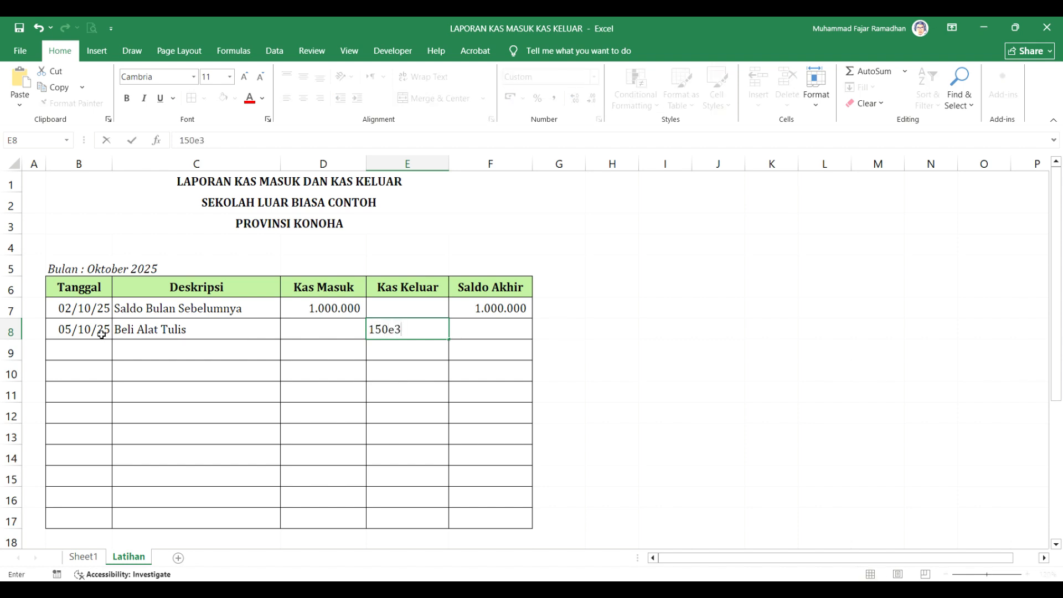
key("Return")
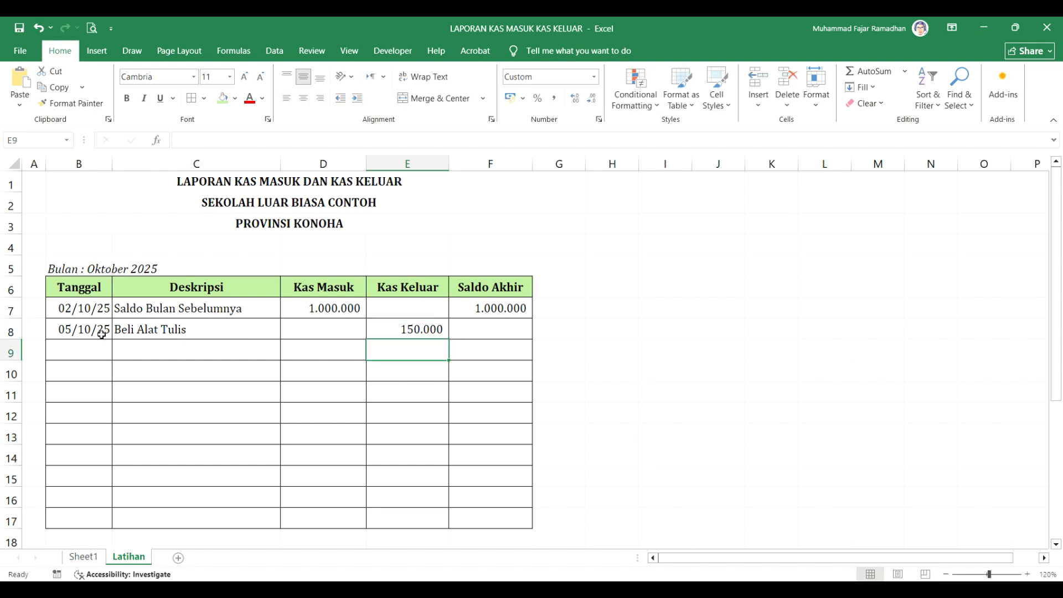
Enter the running balance formula =F7+D8-E8 in F8
key("Right")
key("Up")
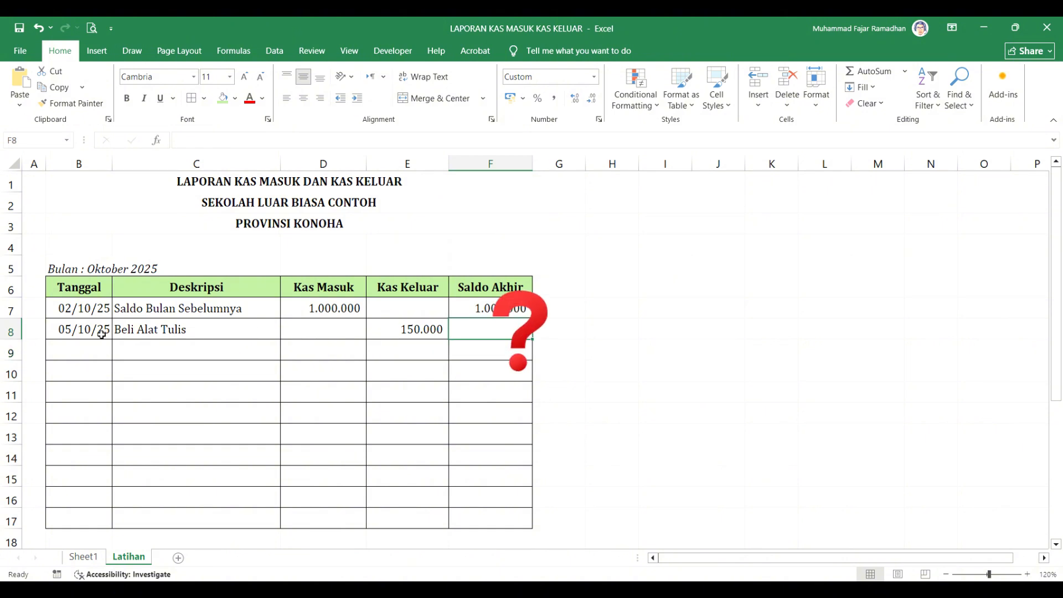
type("=")
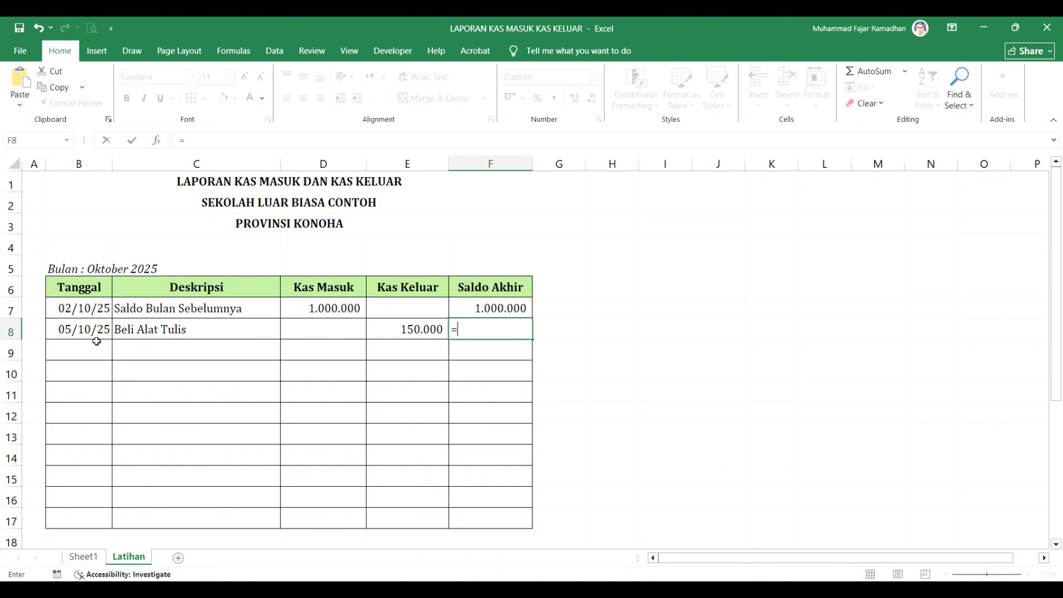
left_click(473, 310)
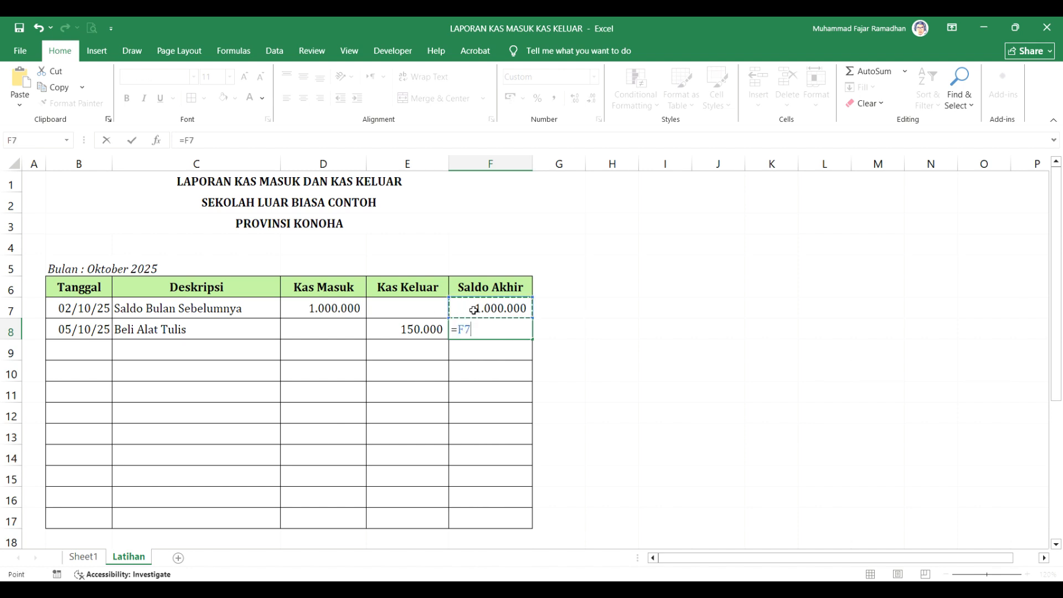
type("+")
left_click(346, 331)
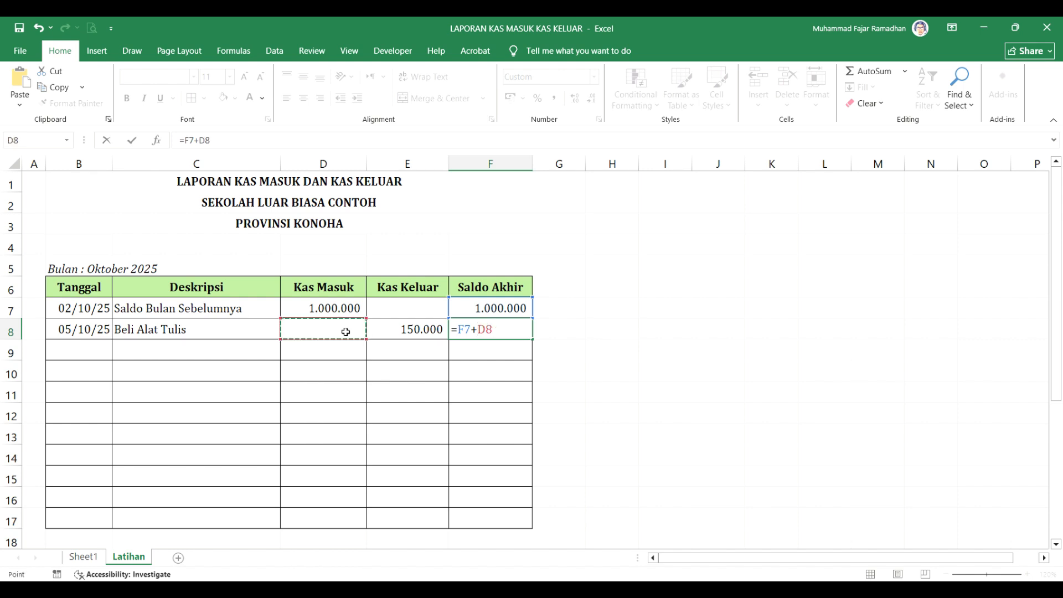
type("-")
left_click(401, 329)
key("Return")
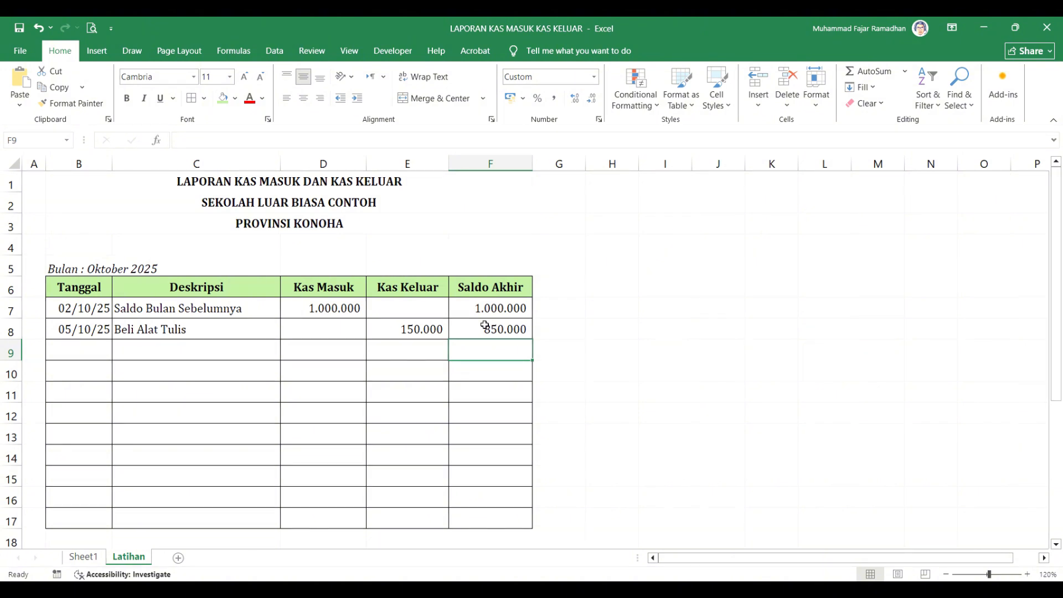
Copy the running balance formula from F8 down to F16 and select the filled cells F9:F16
left_click(485, 326)
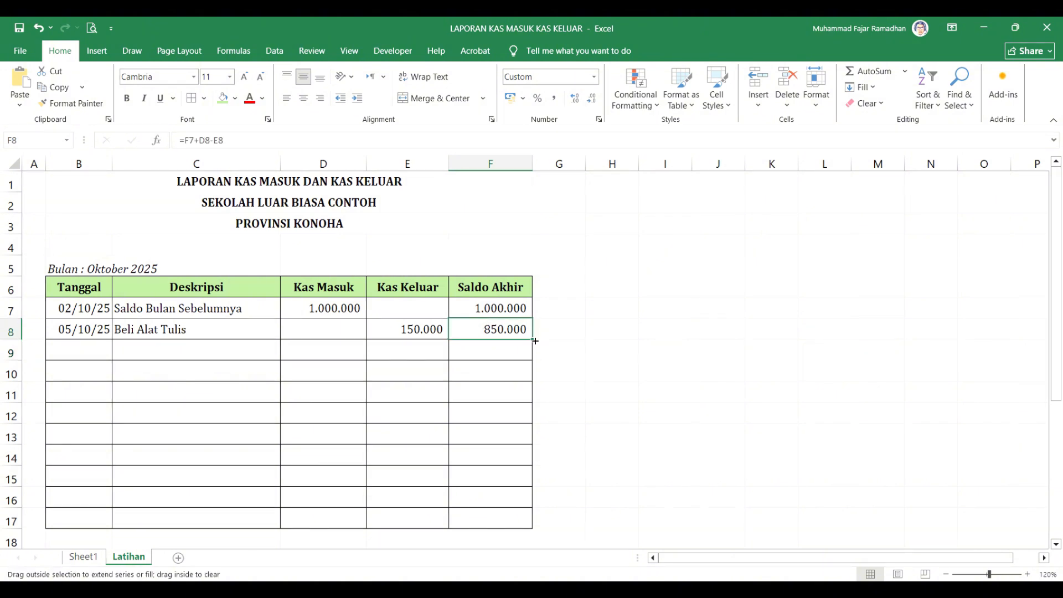
left_click_drag(534, 341, 525, 514)
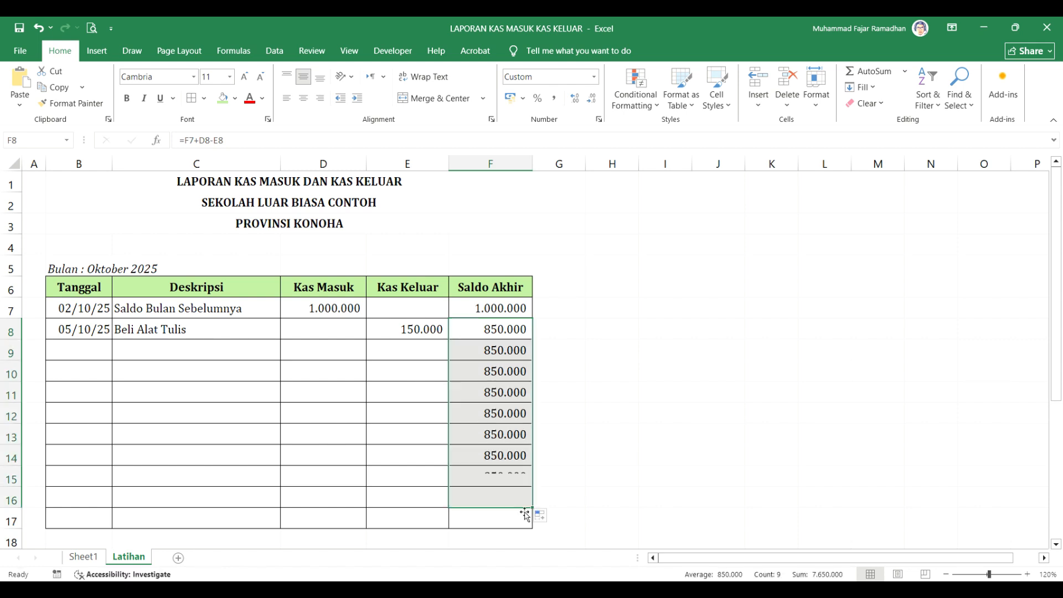
left_click(514, 440)
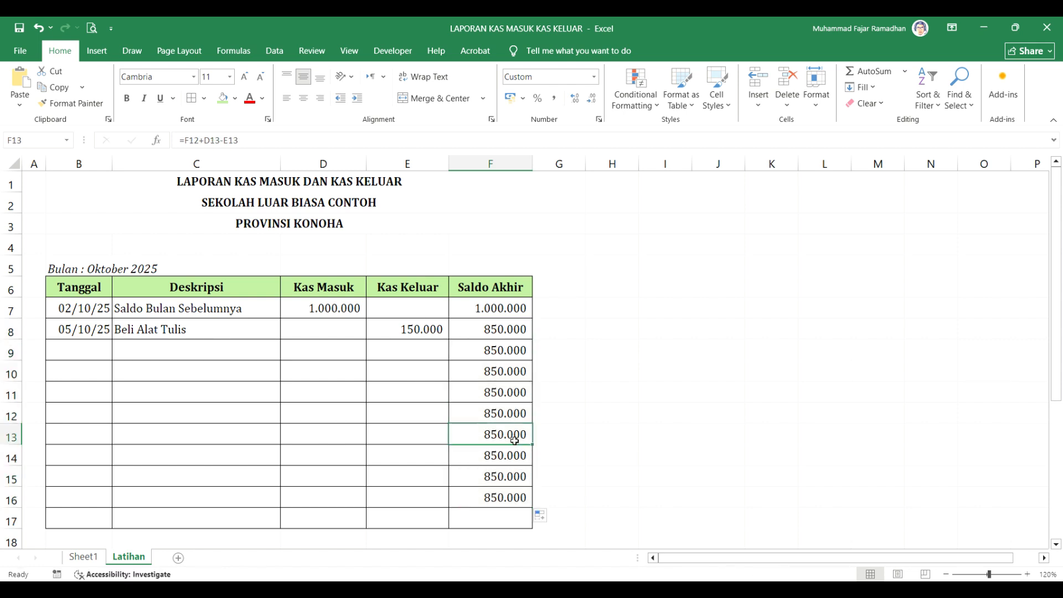
left_click_drag(514, 352, 514, 498)
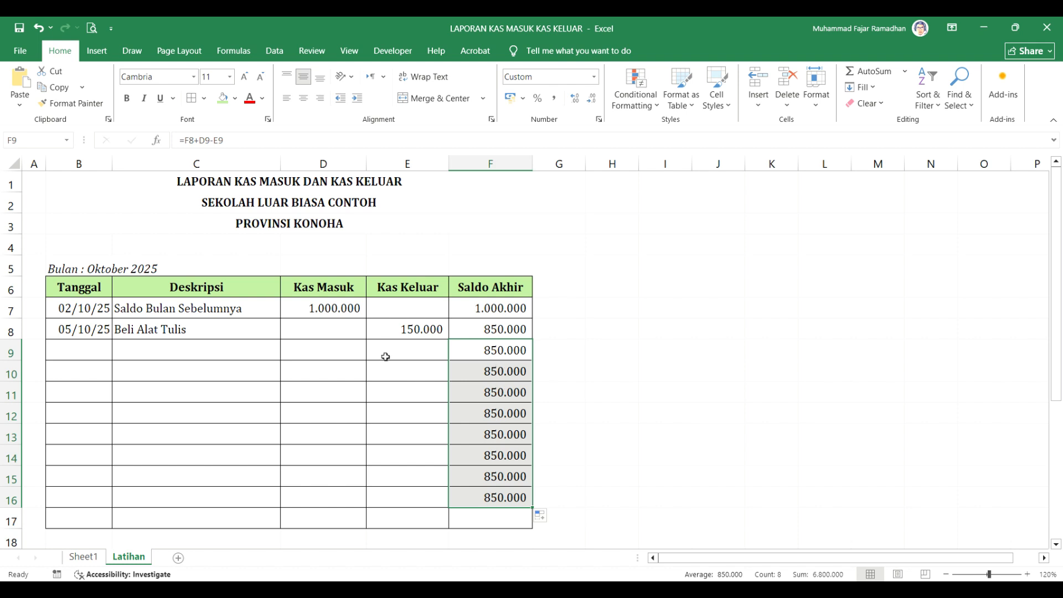
Change the F8 formula to =IF(AND(D8="";E8="");"";F7+D8-E8) so rows without amounts stay blank
double_click(488, 334)
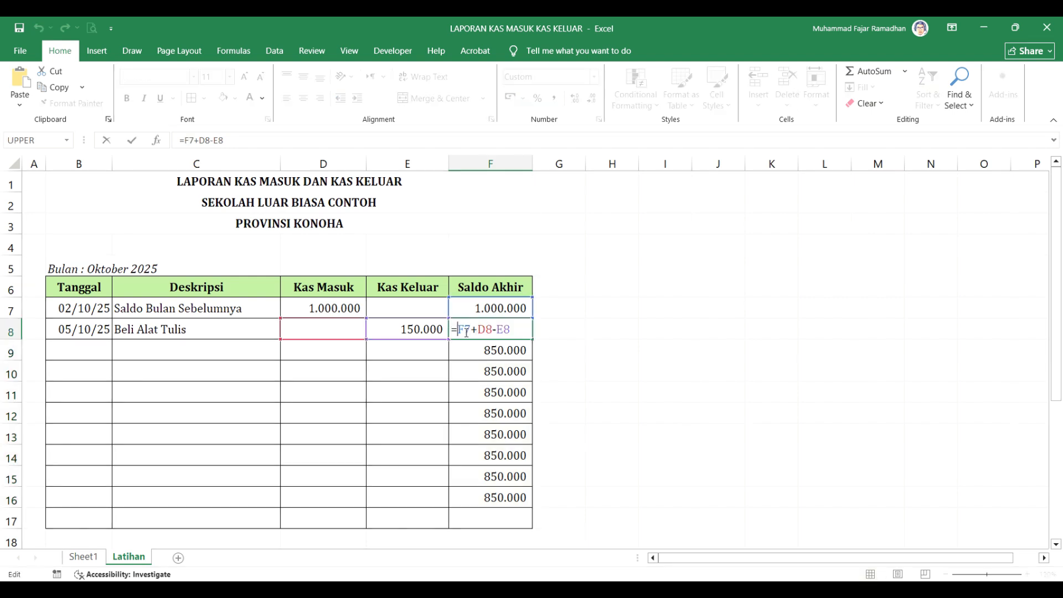
type("i")
type("f(")
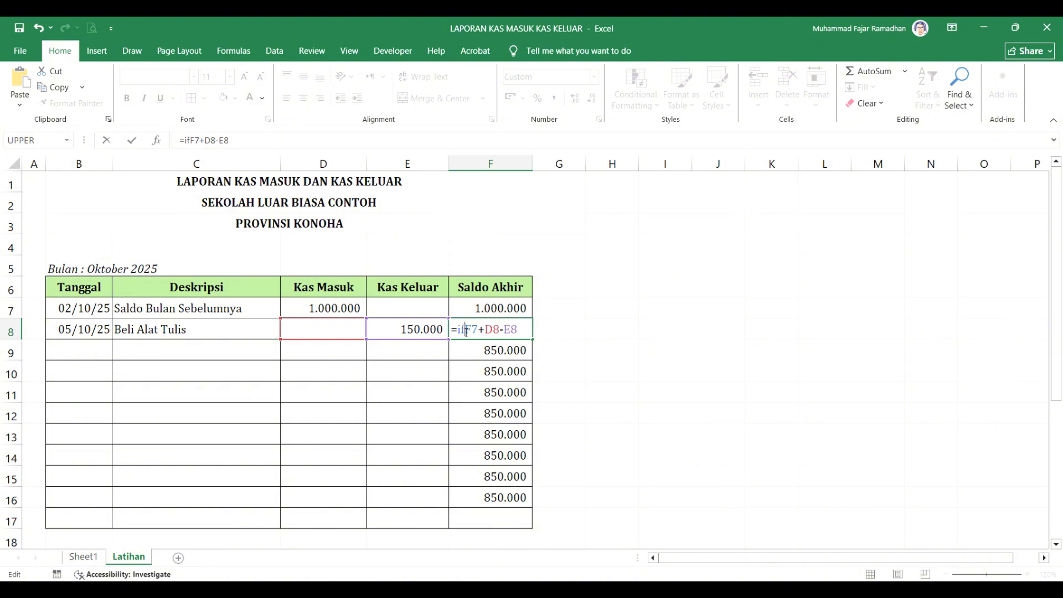
type("and(")
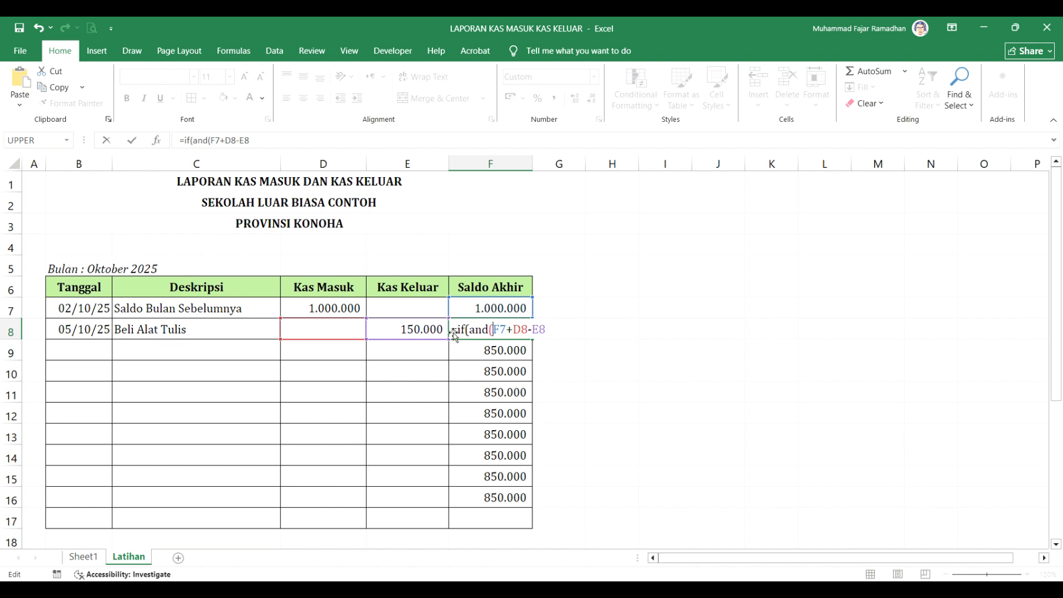
left_click(355, 337)
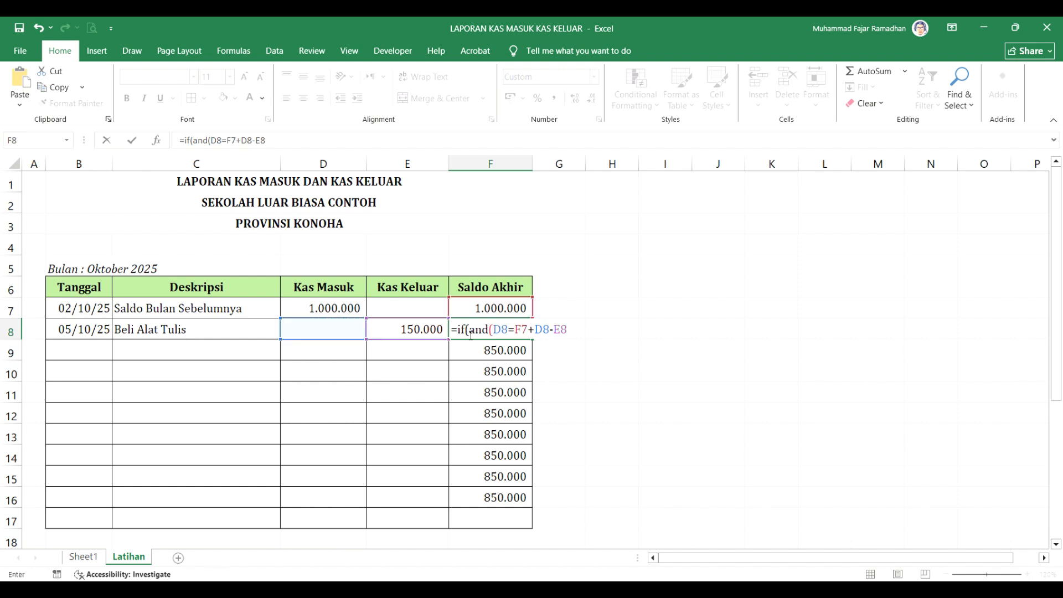
type("=\"\"")
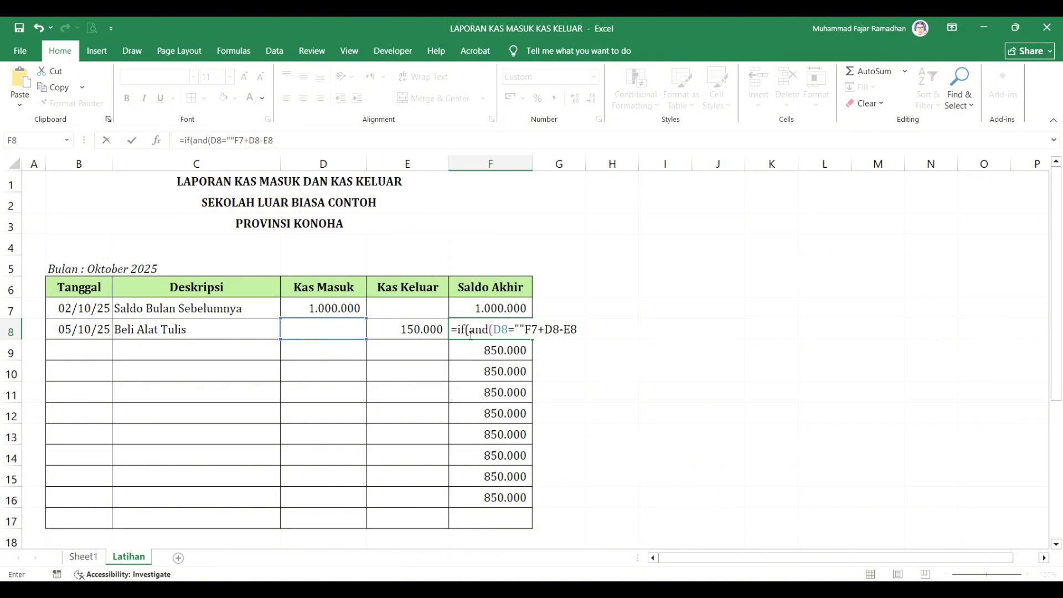
type(";")
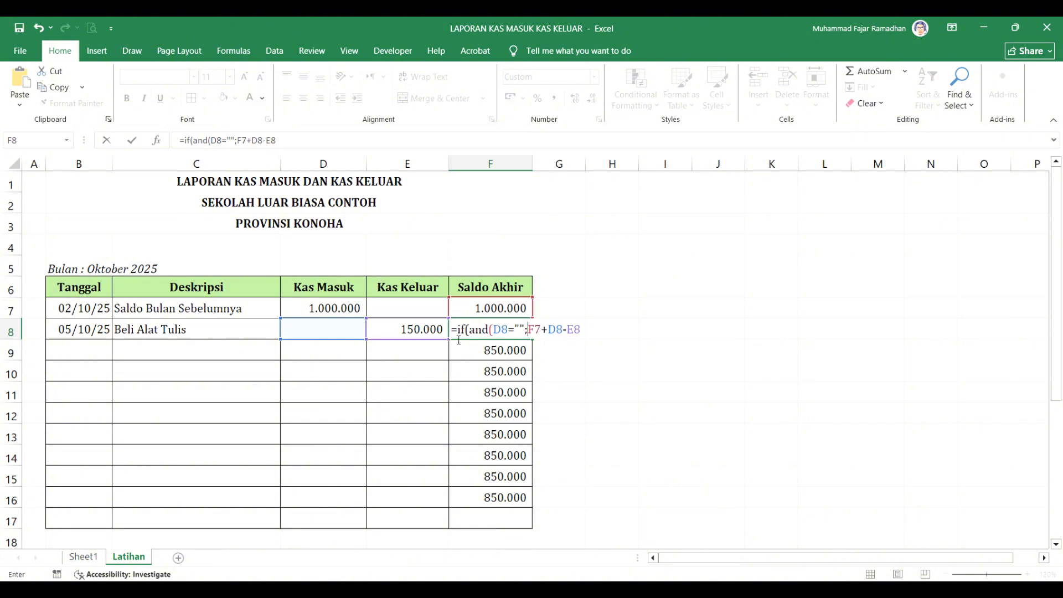
left_click(427, 331)
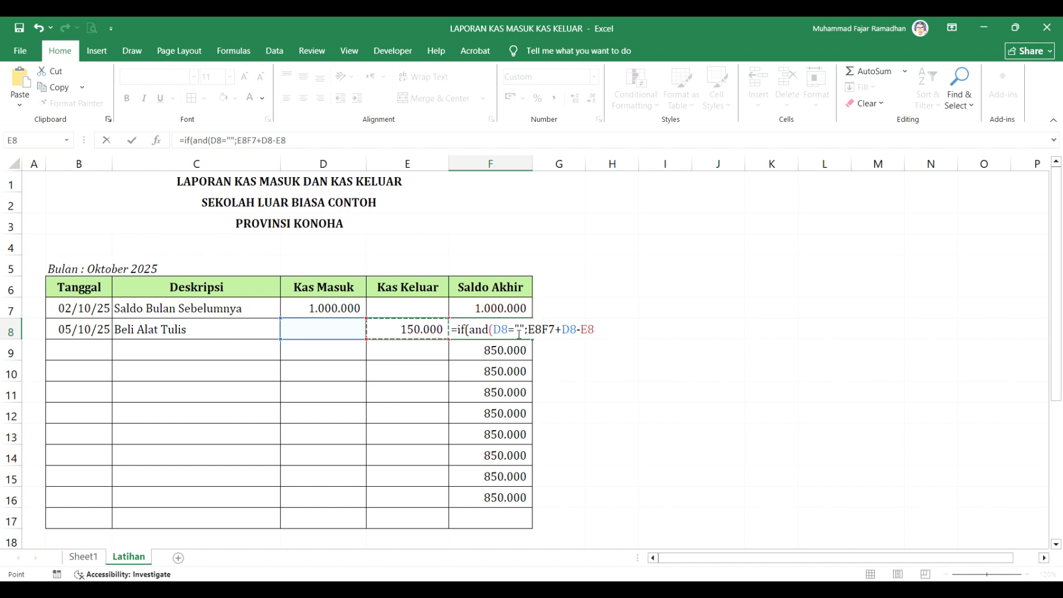
type("\"")
type("=\"\"")
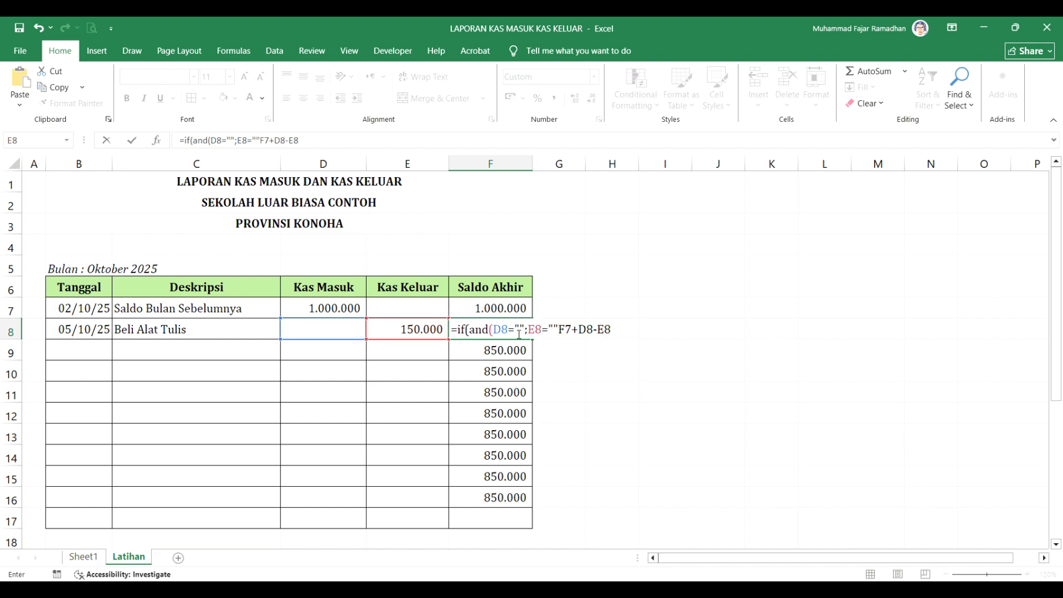
type(")")
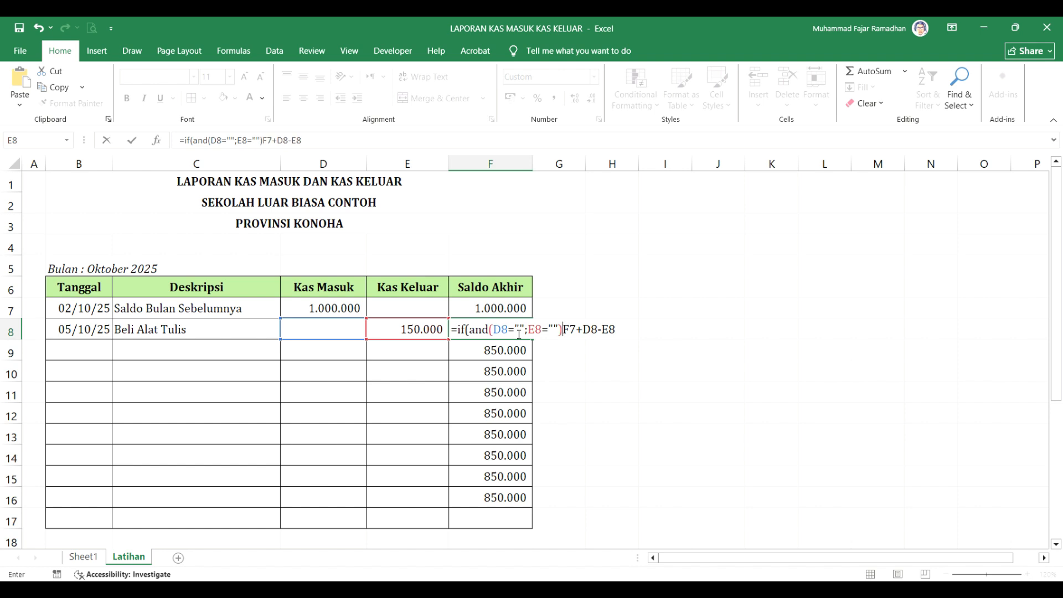
type(";")
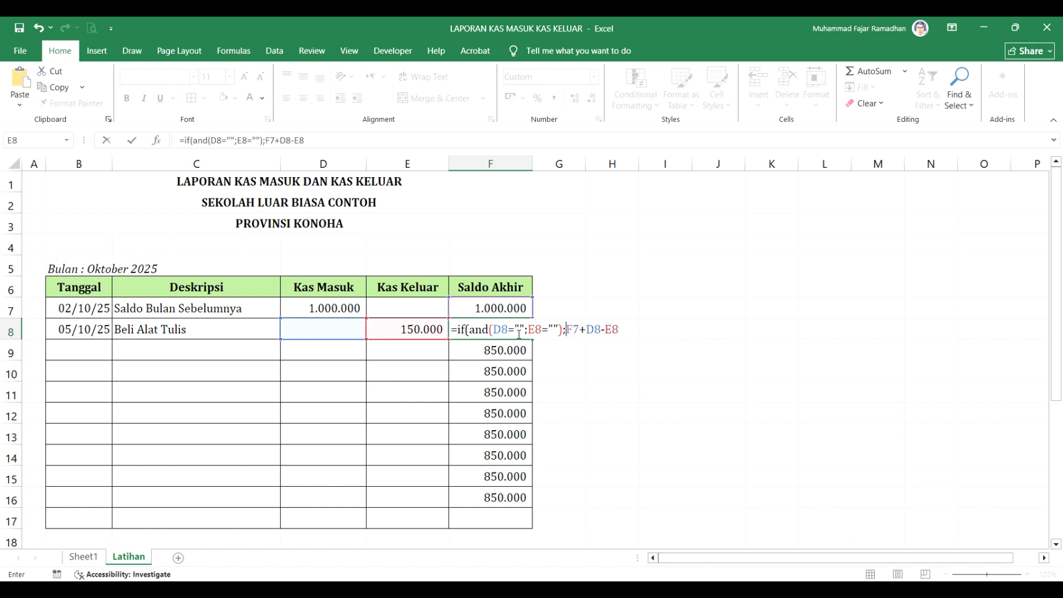
type("\"\";")
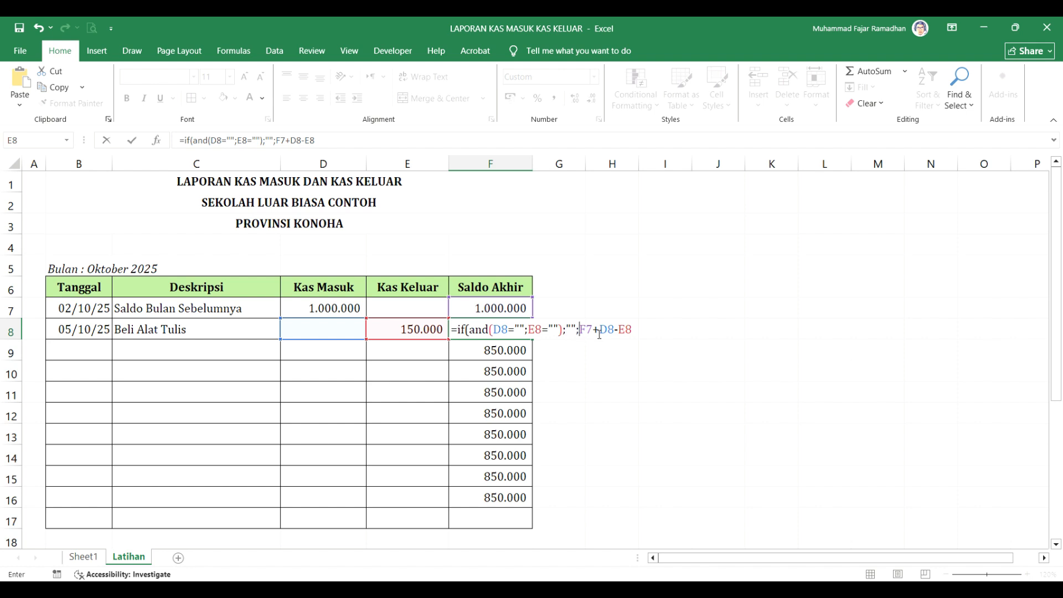
left_click(637, 332)
type(")")
key("Return")
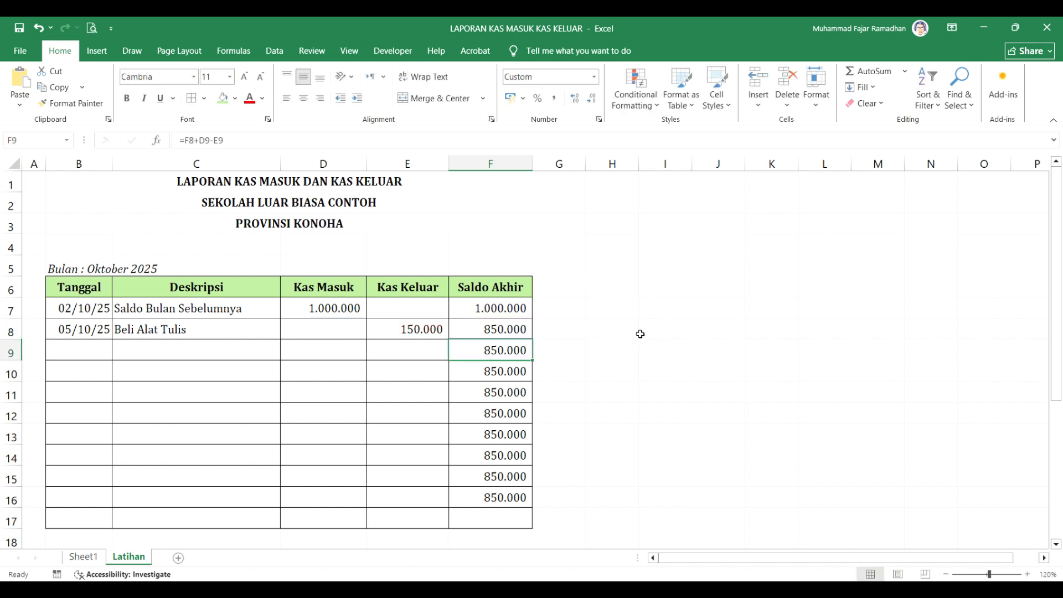
Fill the conditional balance formula from F8 down to F16, replacing the existing formulas
left_click(527, 331)
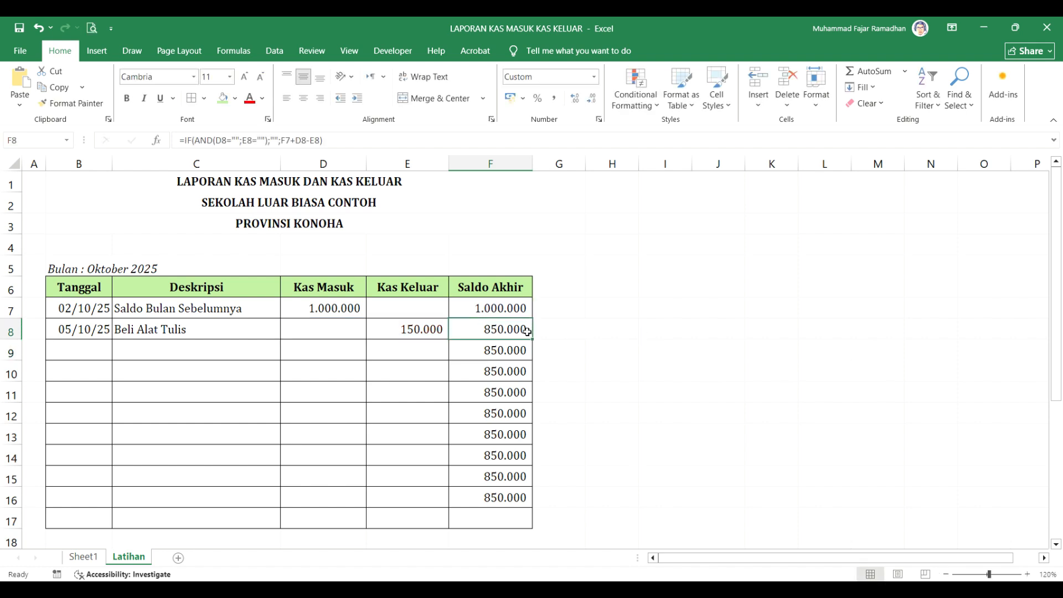
left_click_drag(531, 340, 528, 506)
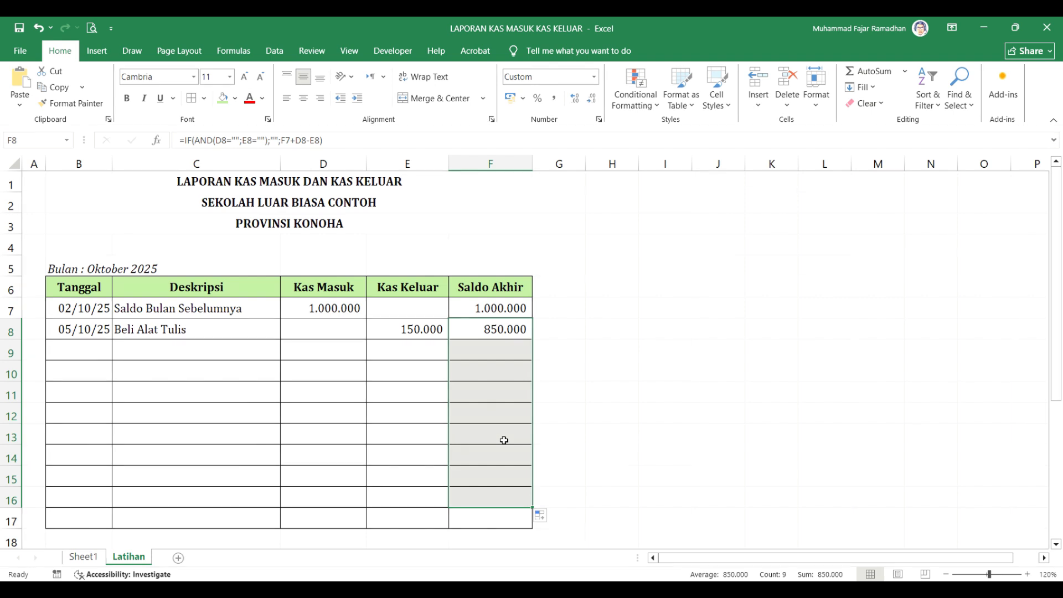
left_click(97, 352)
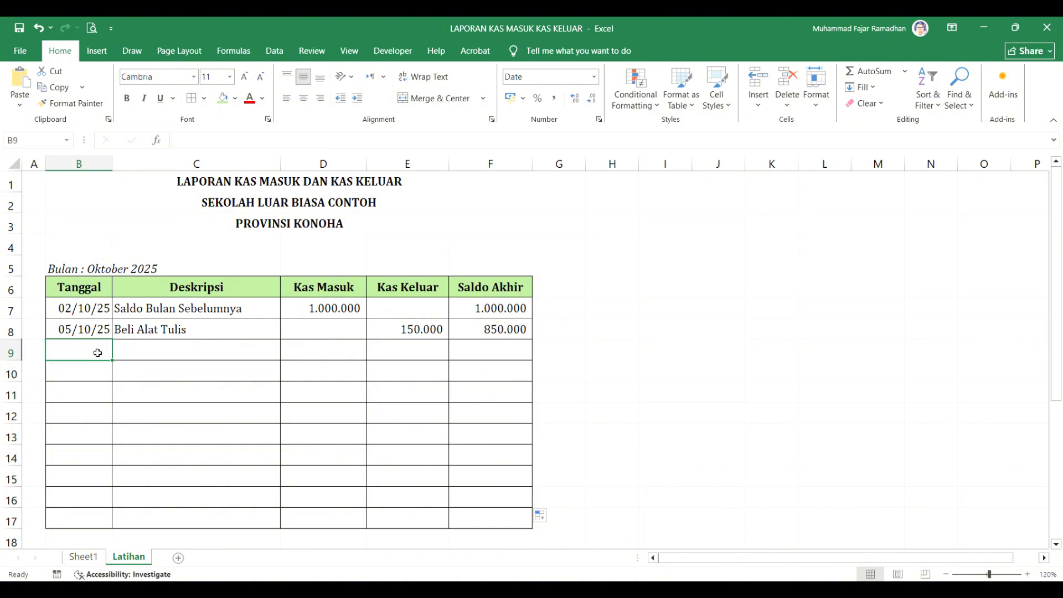
Enter the date 8 oct in B9 and the description "Bayar Ormas 1" in C9
type("8 oct")
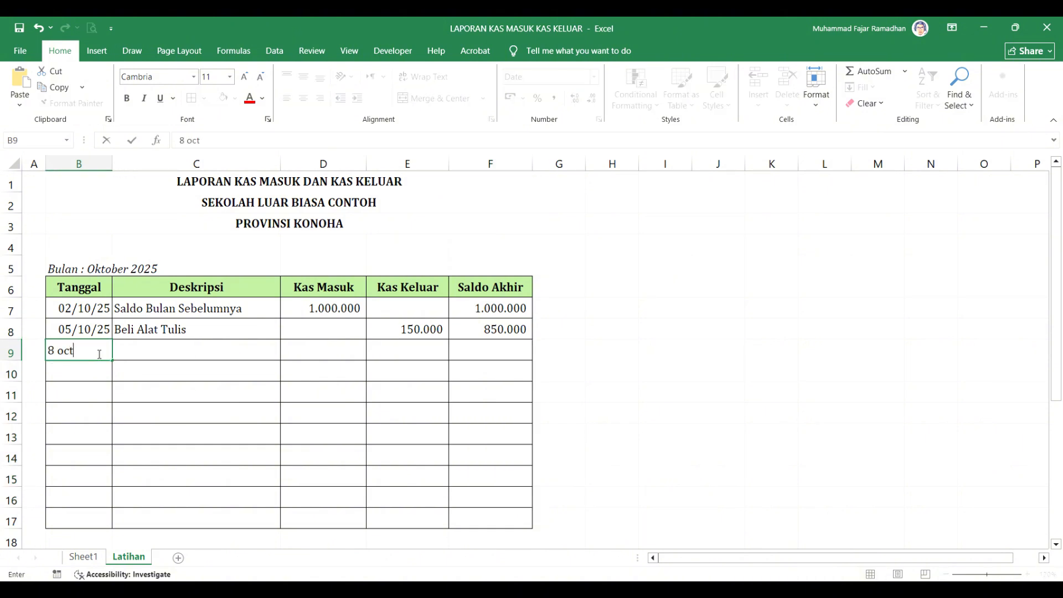
key("Return")
key("Right")
key("Up")
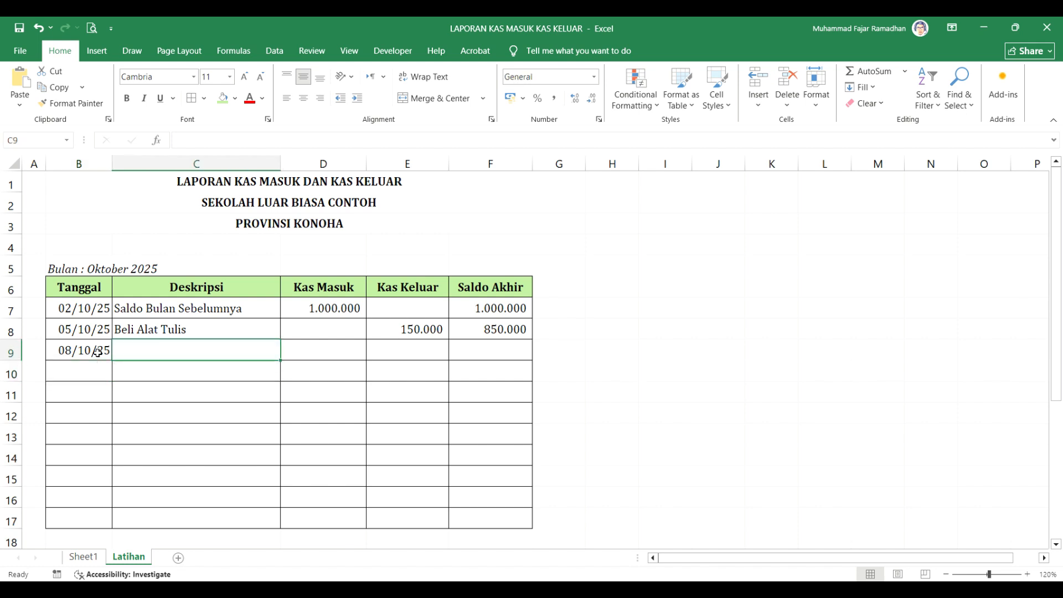
type("Bayar O")
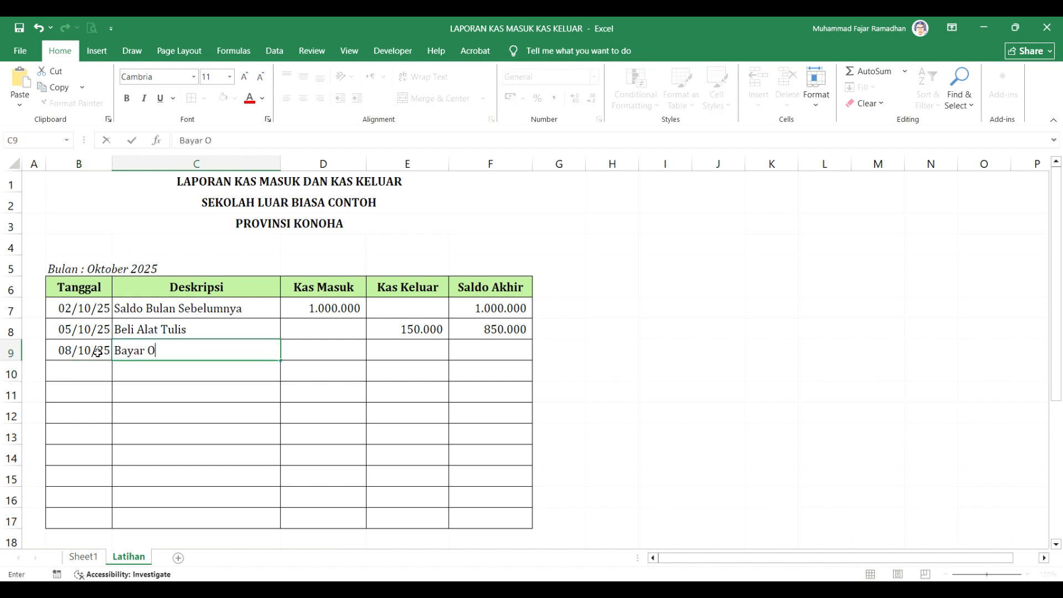
type("rmas 1")
key("Return")
Enter 300000 as the Kas Keluar amount for Bayar Ormas 1 in E9
key("Right")
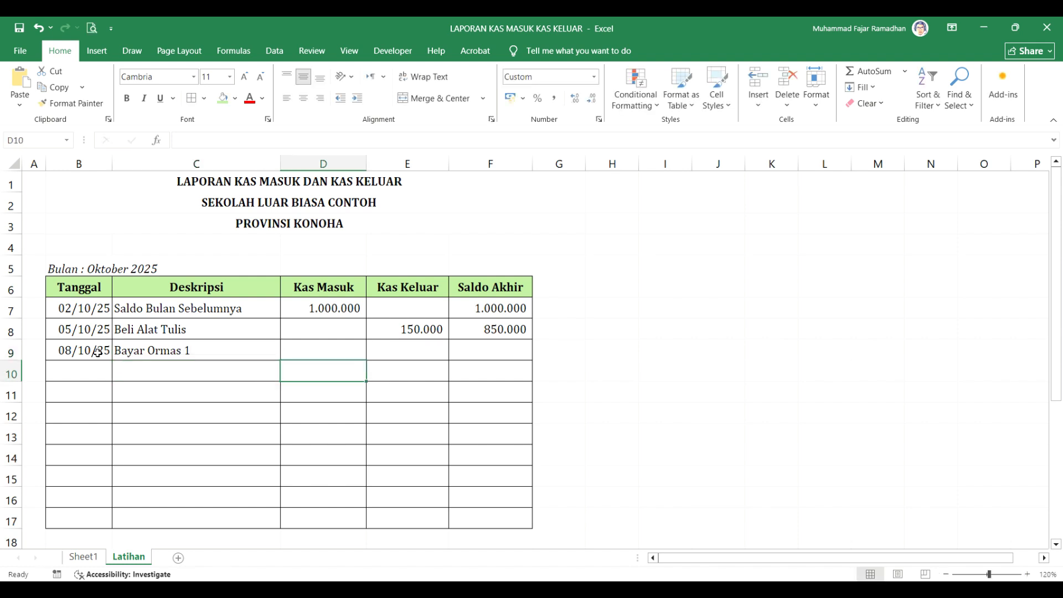
key("Up")
key("Right")
type("300e3")
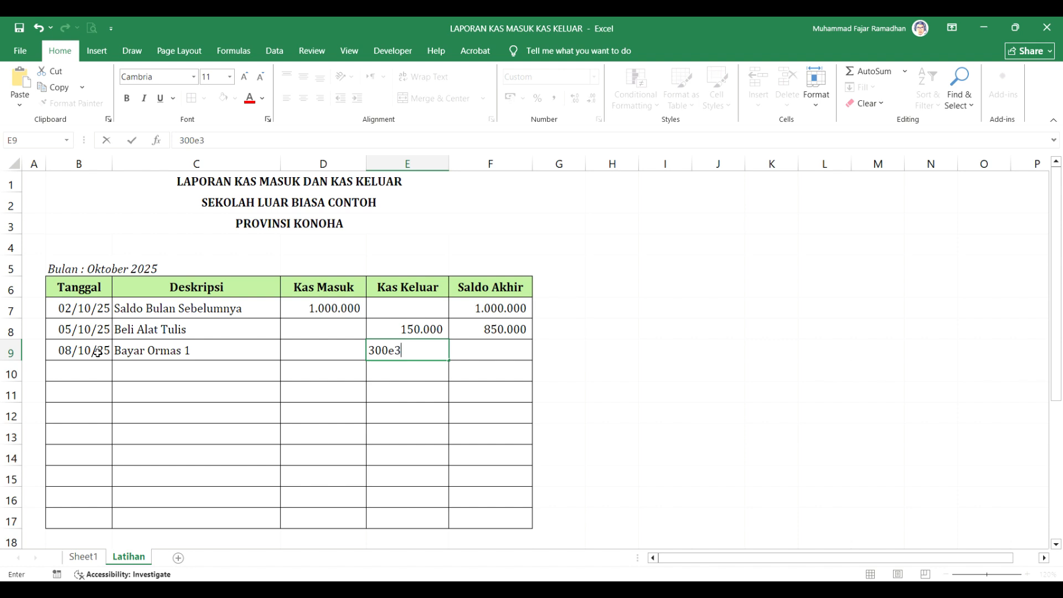
key("Return")
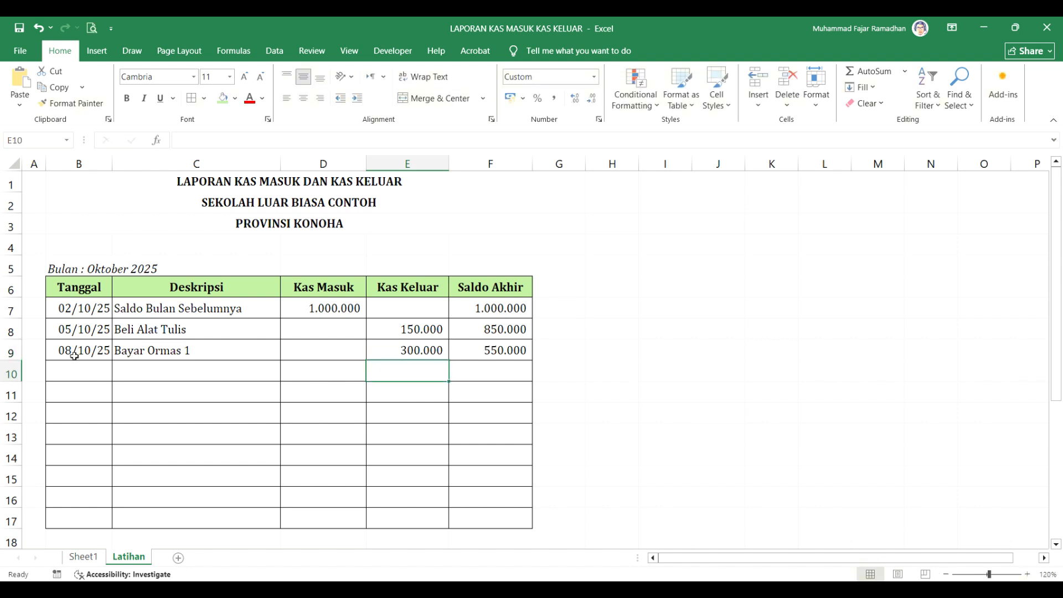
Enter the date 10 oct in B10 and the description "Beli Alat Kebersihan" in C10
left_click(80, 377)
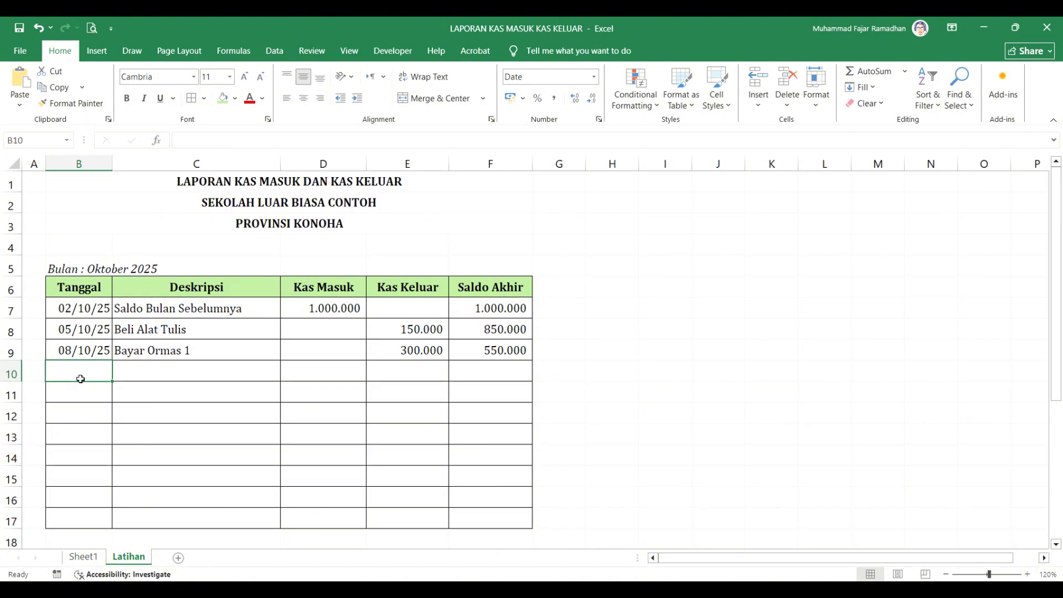
type("10 ")
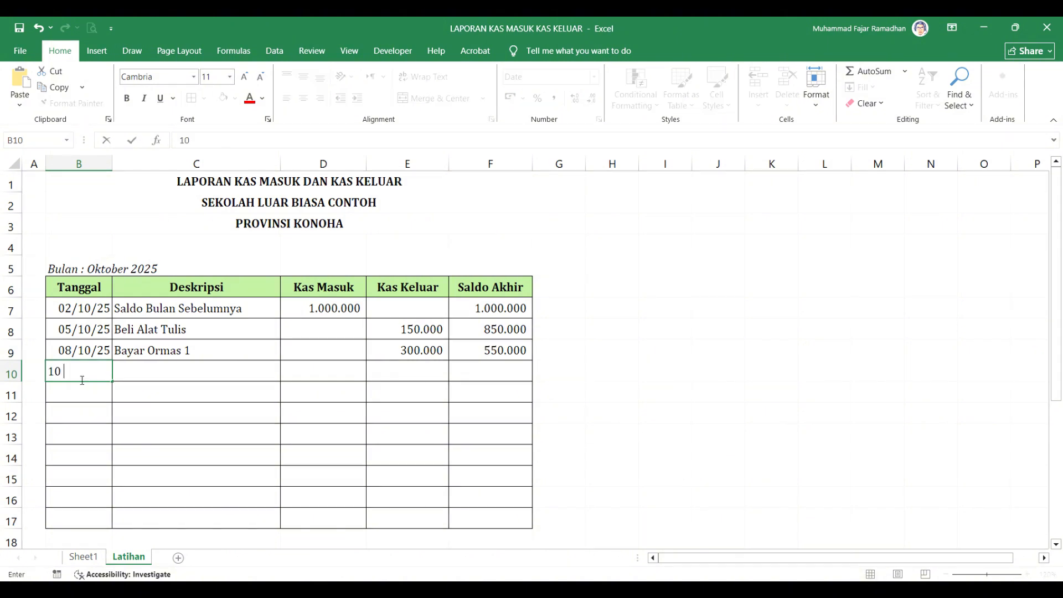
type("oct")
key("Return")
key("Right")
key("Up")
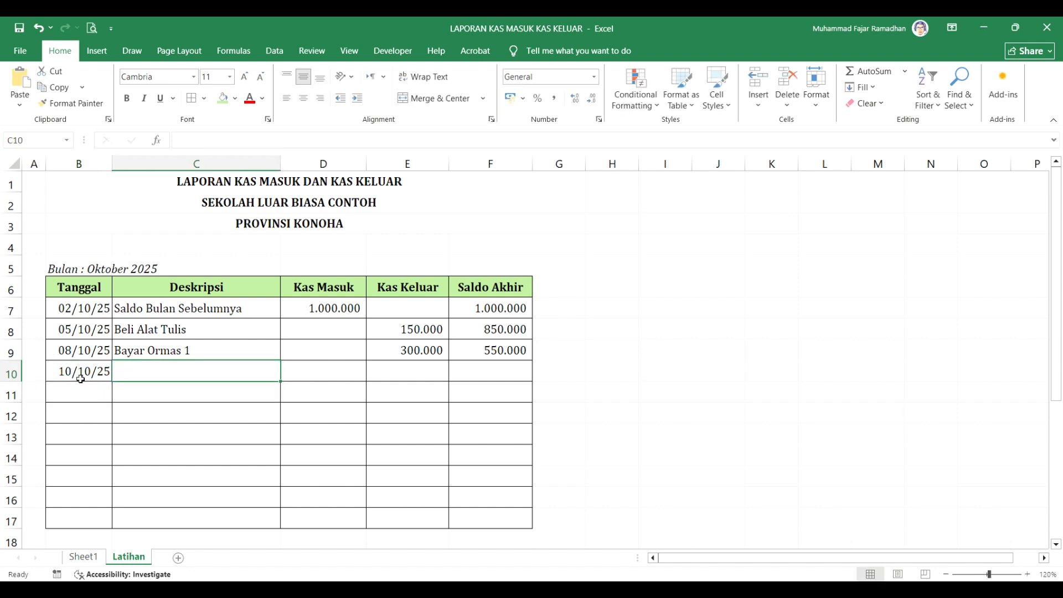
type("Beli Alat ")
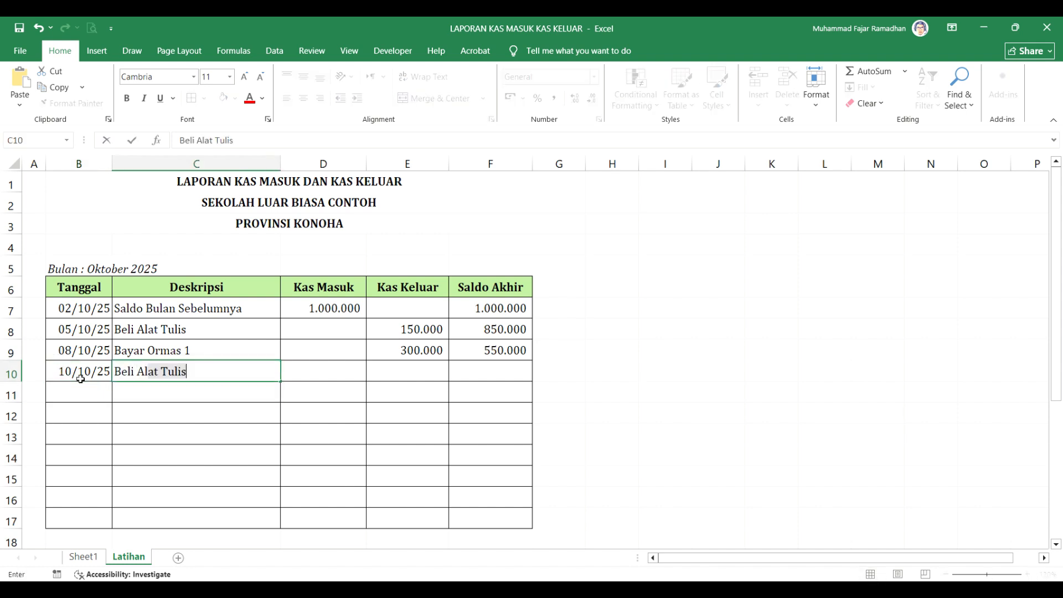
type("Kebers")
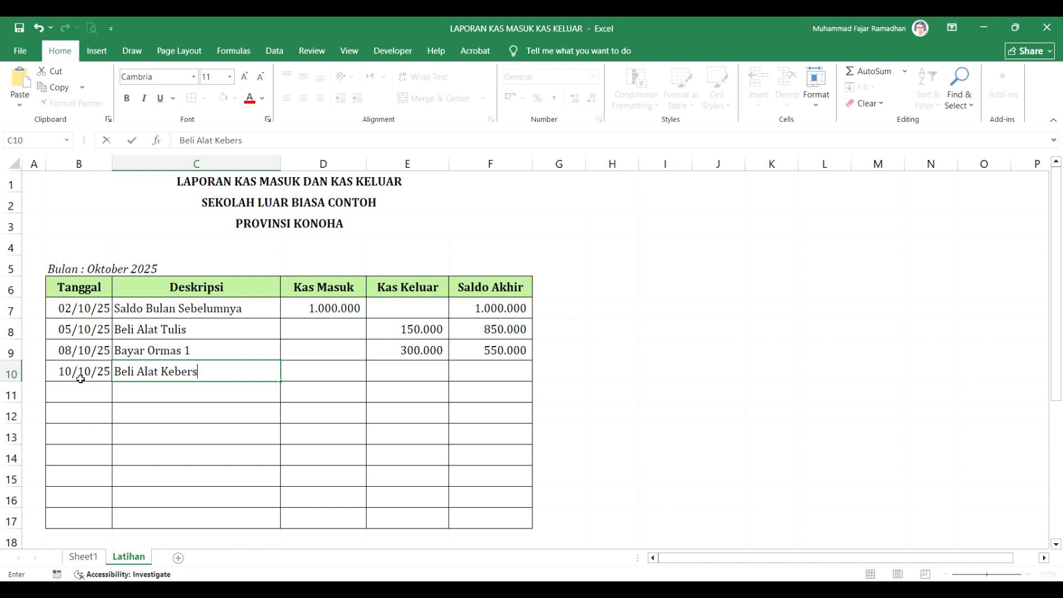
type("ihan")
key("Return")
Enter 100000 as the Kas Keluar amount for Beli Alat Kebersihan in E10
key("Right")
key("Right")
key("Up")
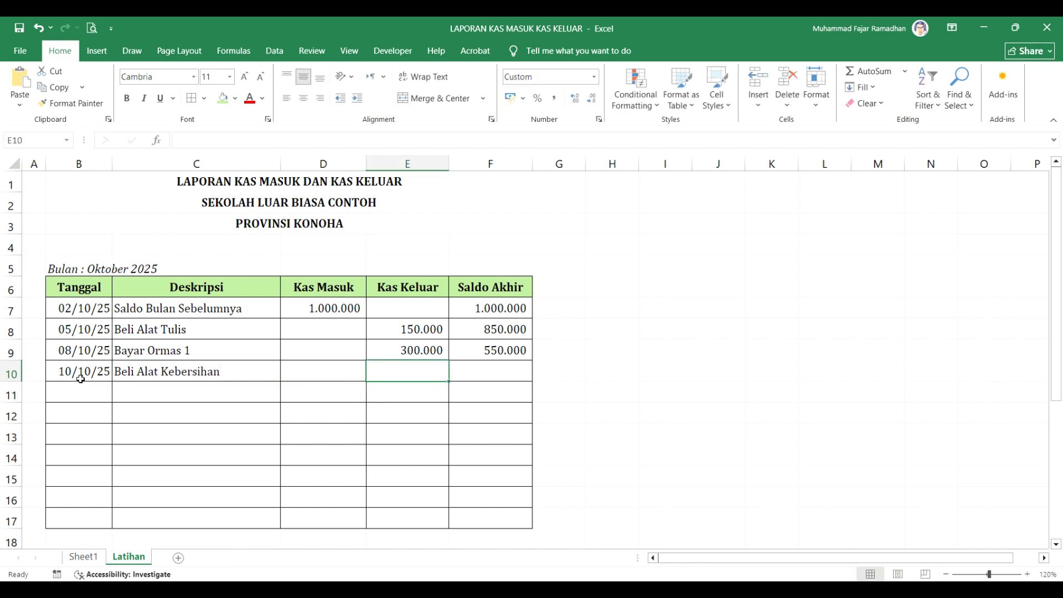
type("100000")
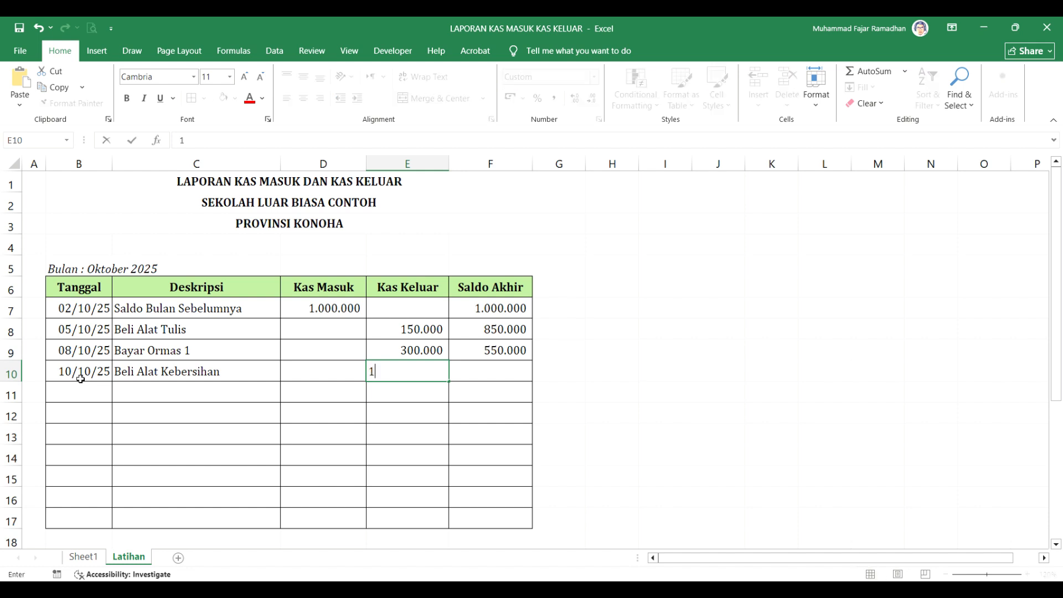
key("Return")
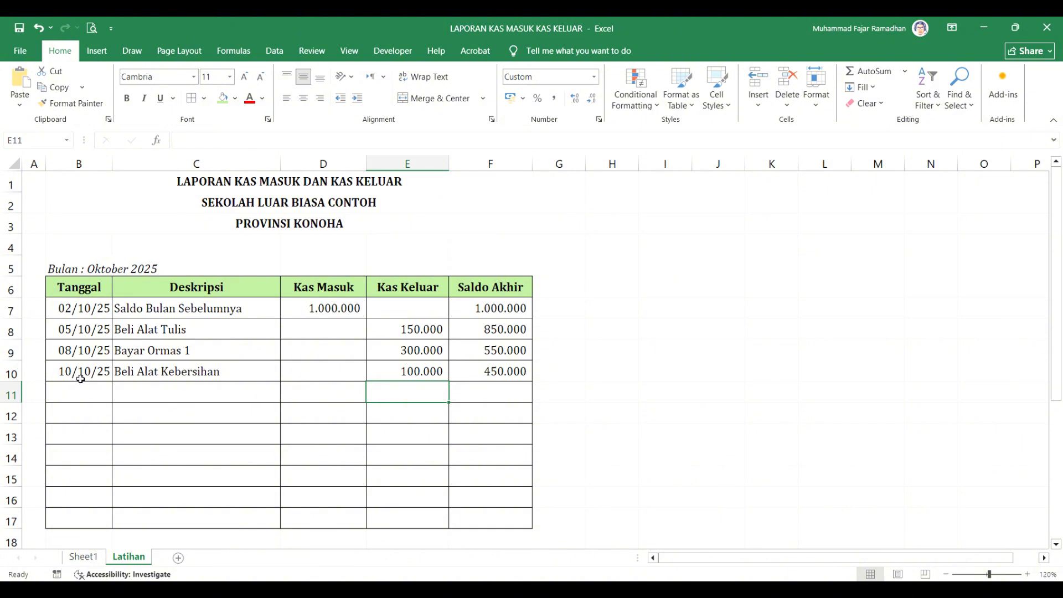
Enter the date 12 oct in B11 and the description "Beli Tinta Printer" in C11
left_click(75, 402)
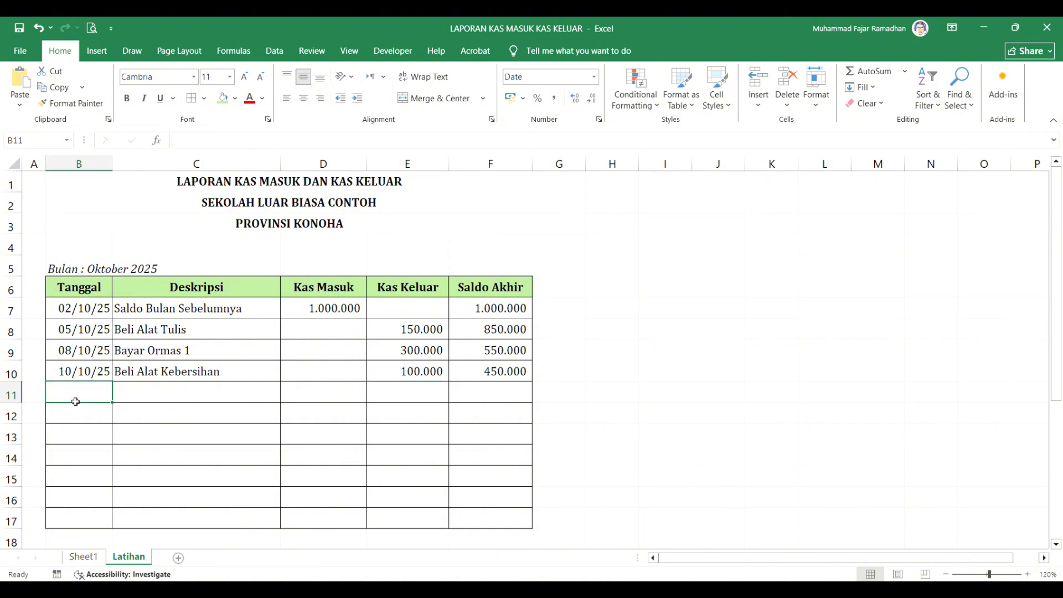
type("12 oct")
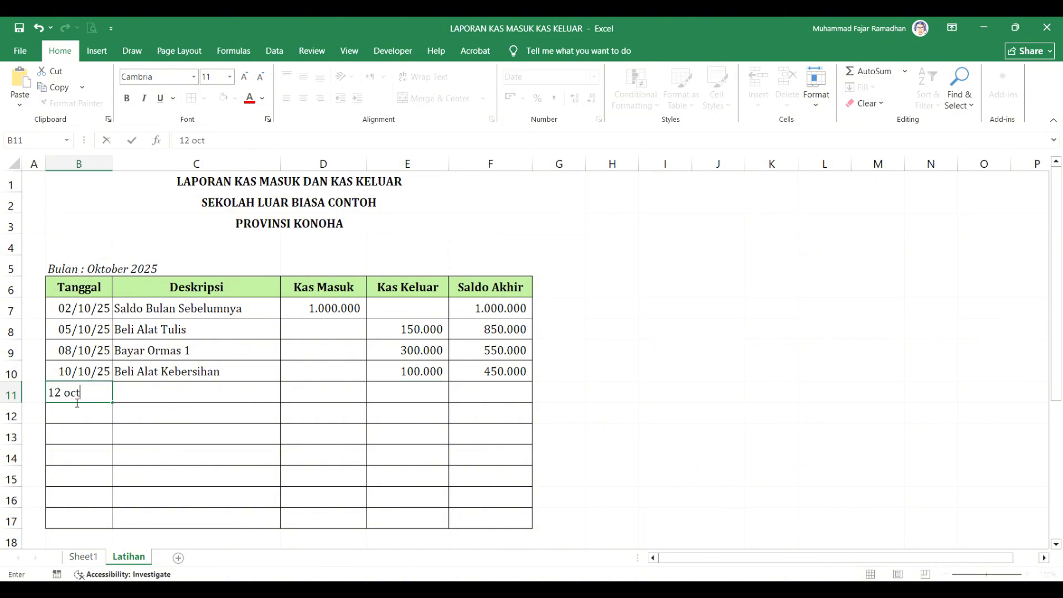
key("Return")
key("Right")
key("Up")
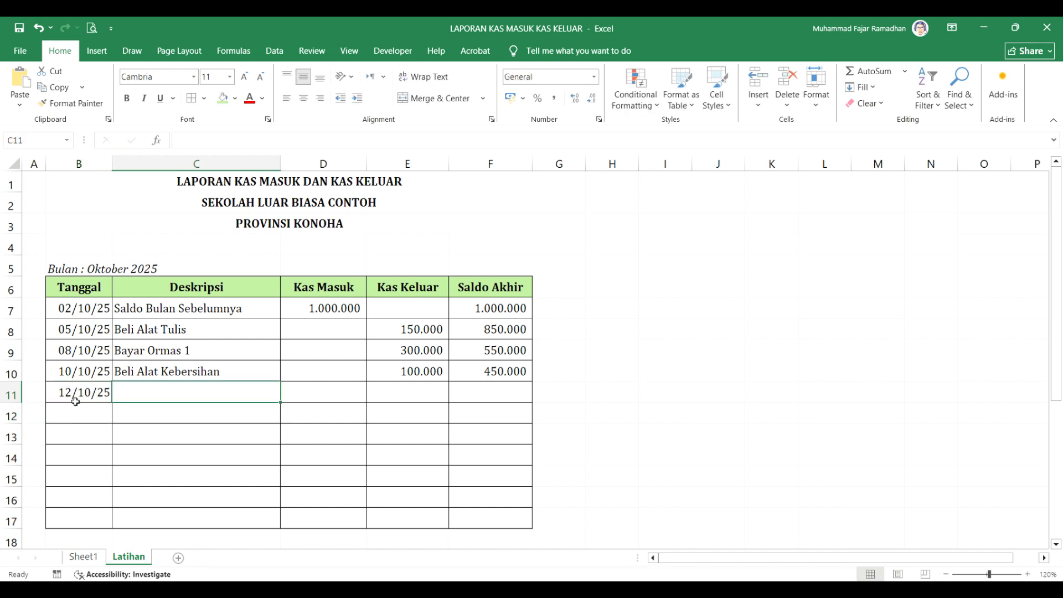
type("Beli ")
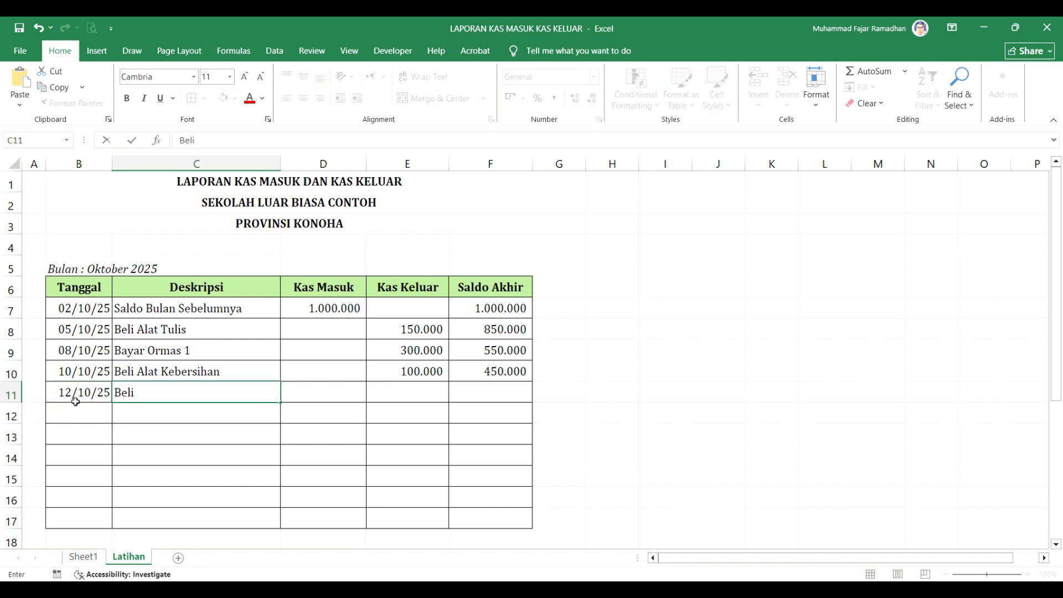
type("Tinta Printer")
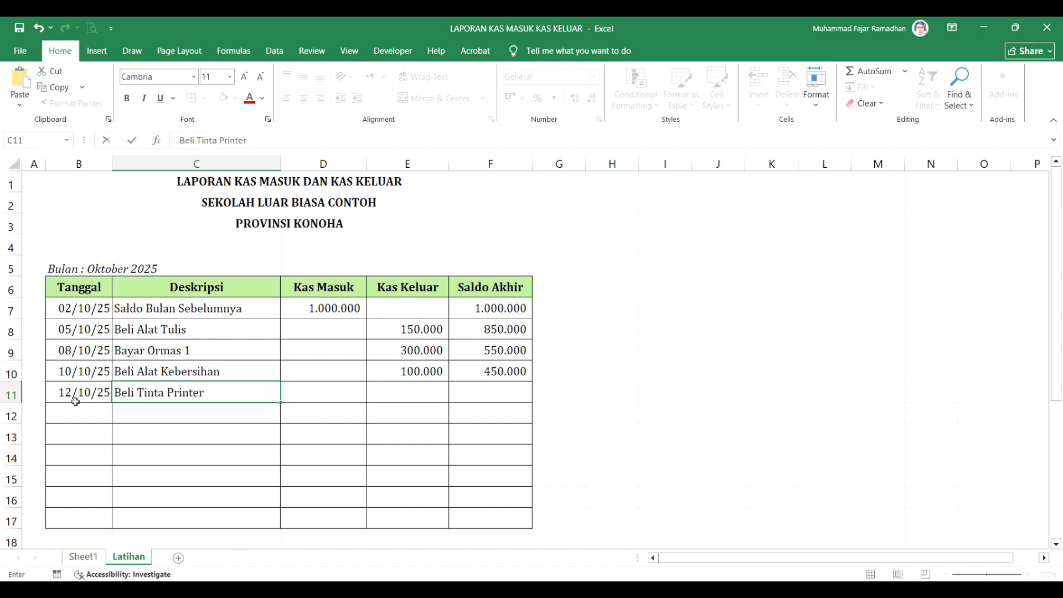
key("Return")
Enter 250000 as the Kas Keluar amount for Beli Tinta Printer in E11
key("Right")
key("Right")
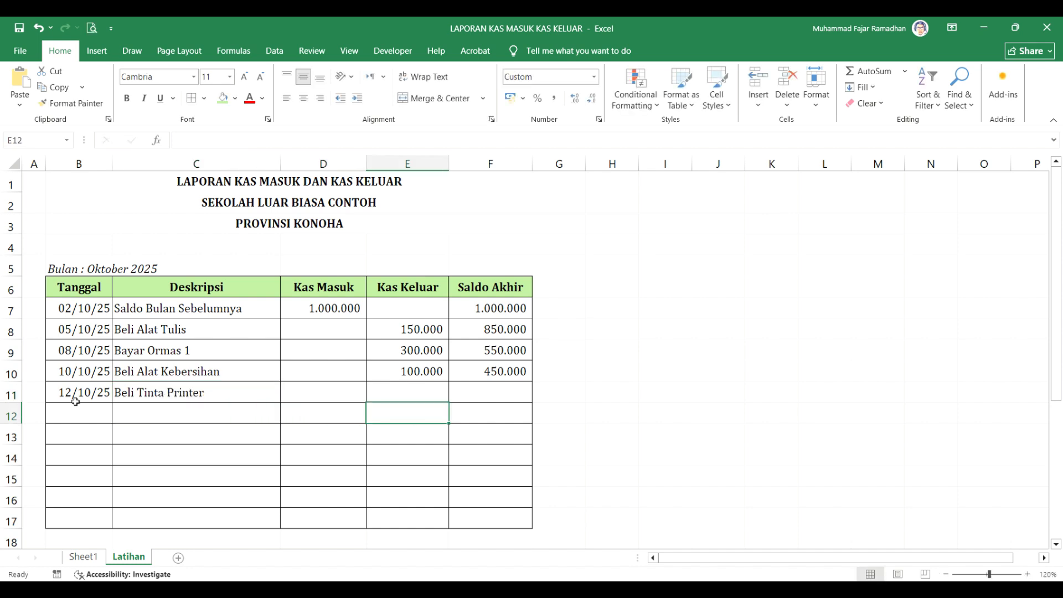
key("Up")
type("250e3")
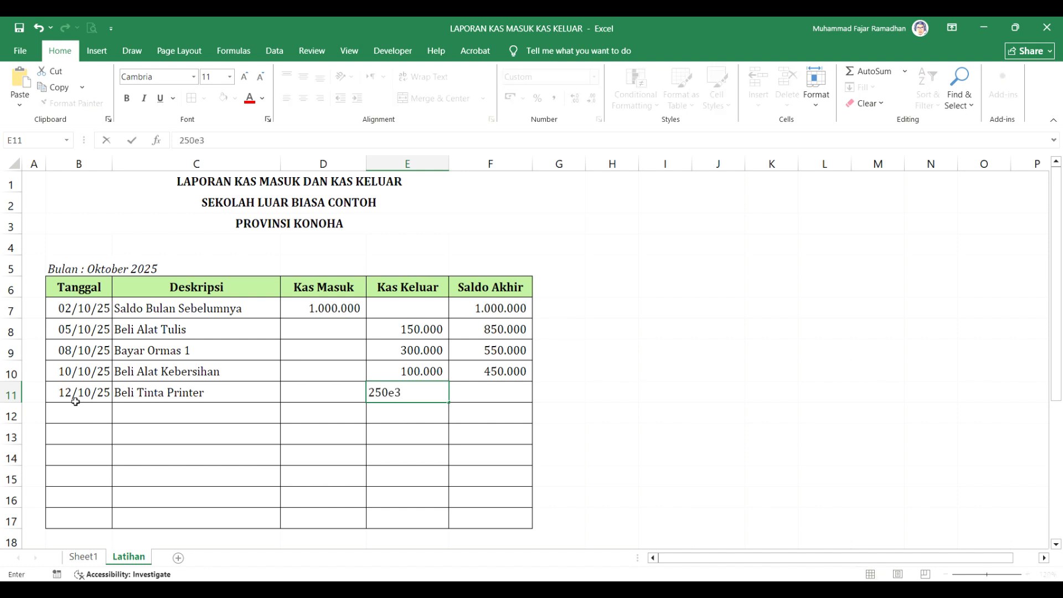
key("Return")
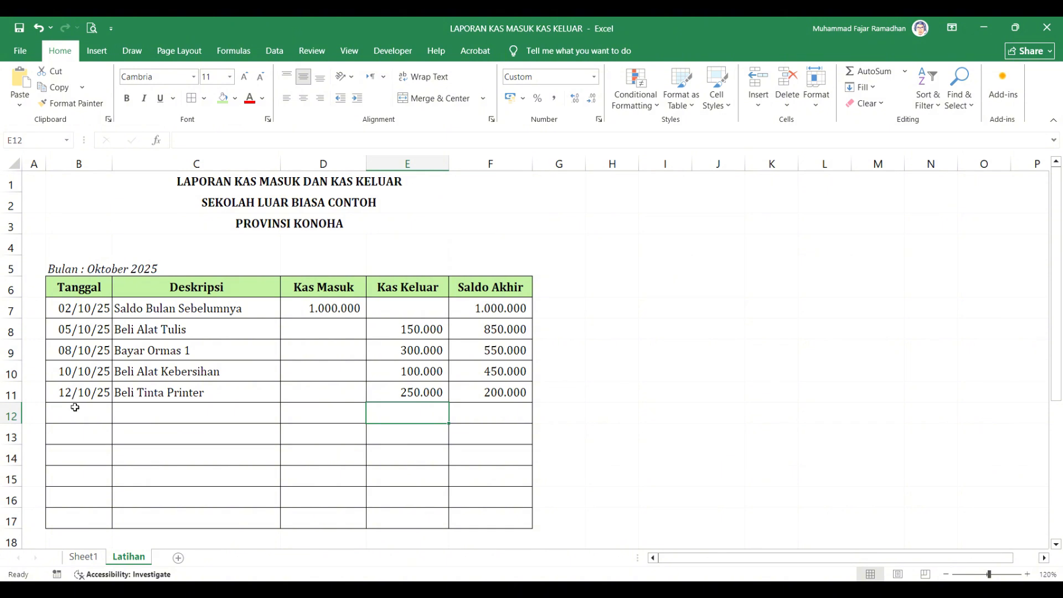
Enter the date 15 October 2025 in B12 and the description "Kas Minggu 1" in C12
left_click(82, 416)
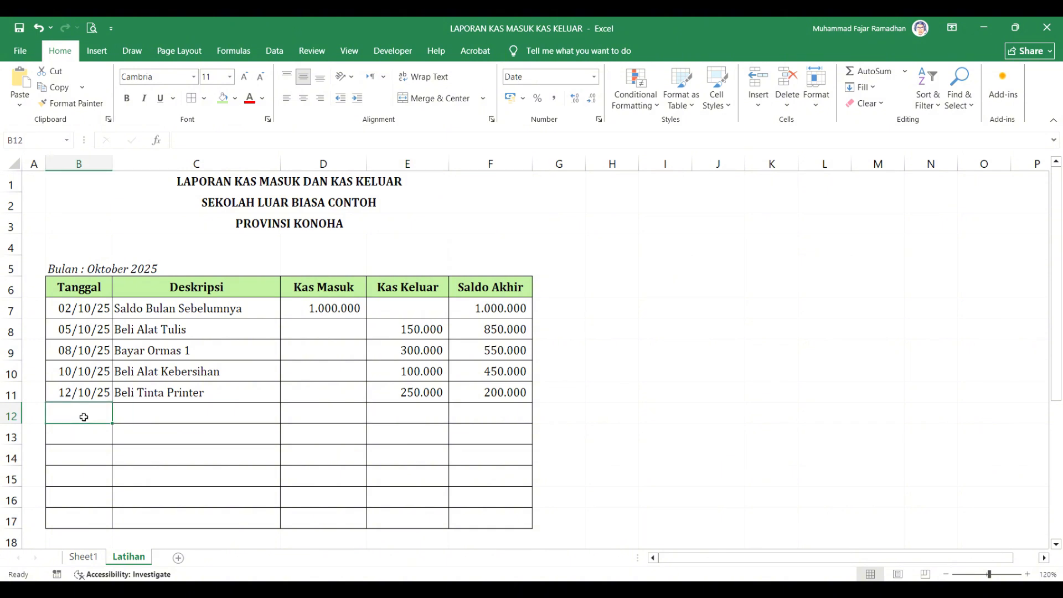
type("15/10/25")
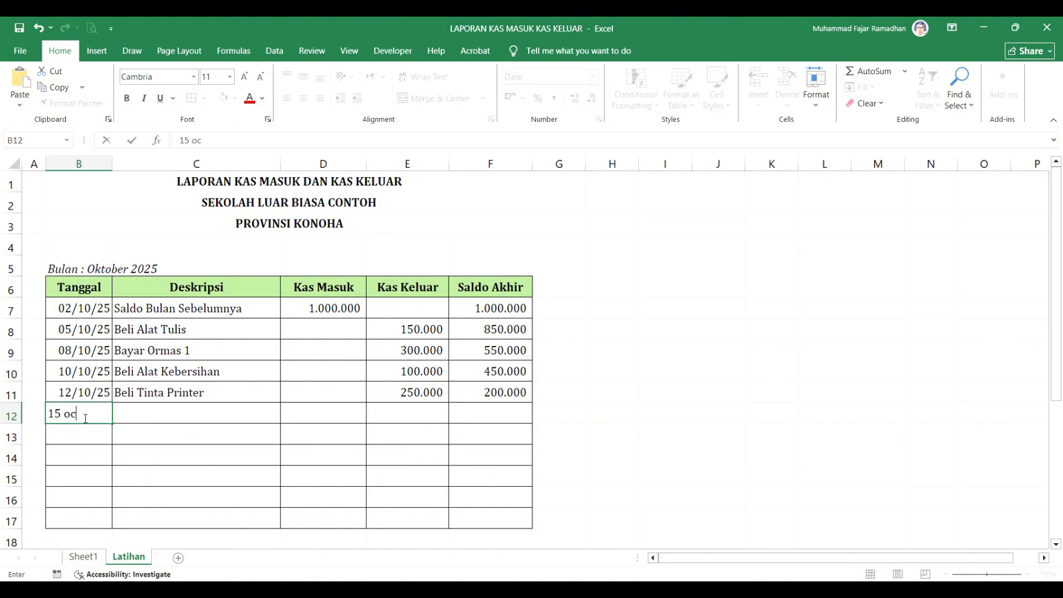
key("Return")
key("Right")
key("Up")
type("Ka")
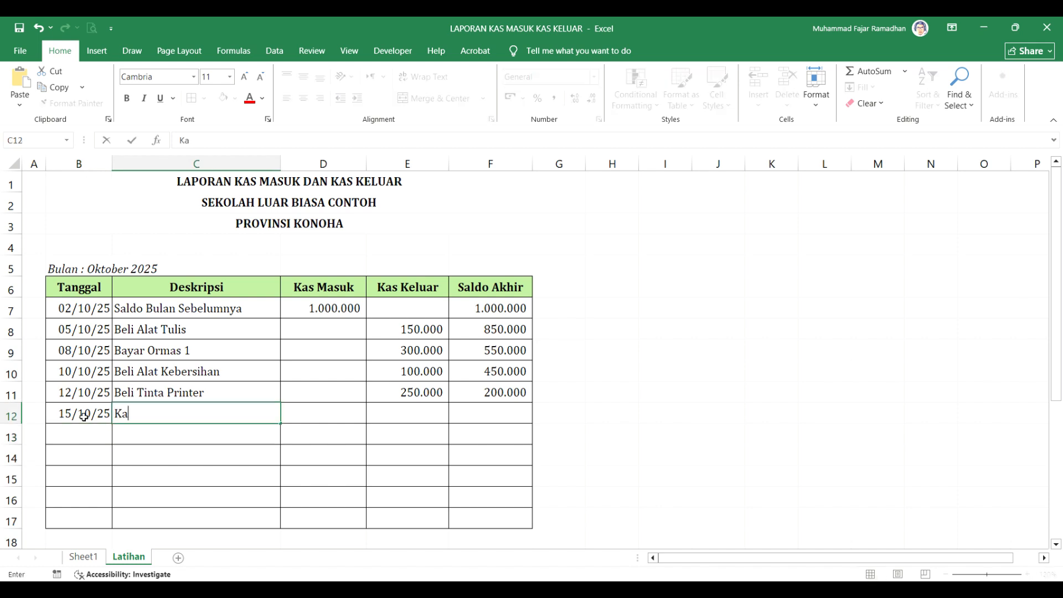
type("s Minggu 1")
key("Return")
Enter 200000 as the Kas Masuk amount for Kas Minggu 1 in D12
key("Right")
key("Up")
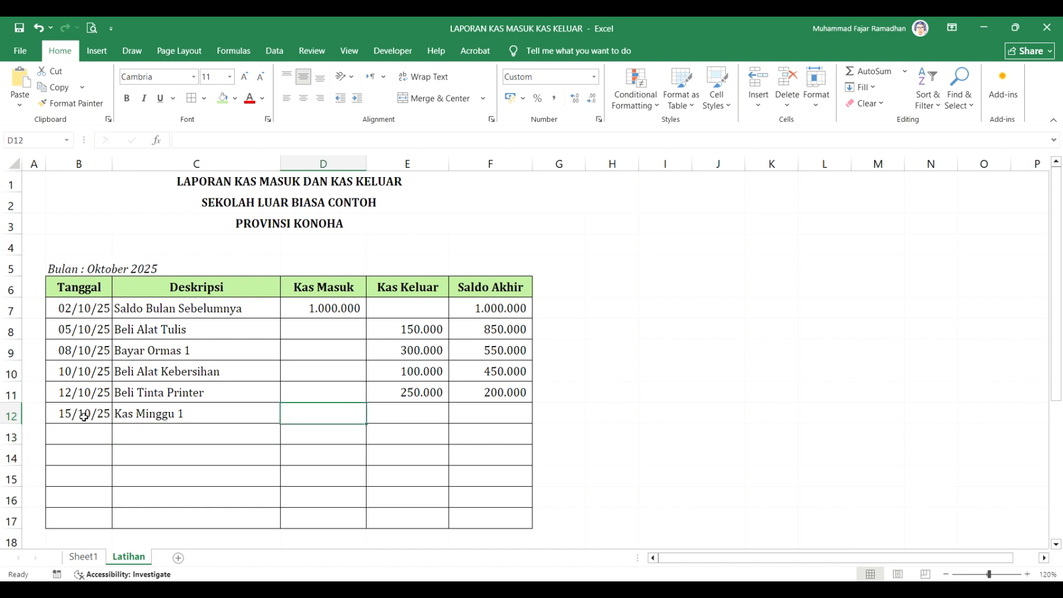
type("200000")
key("Return")
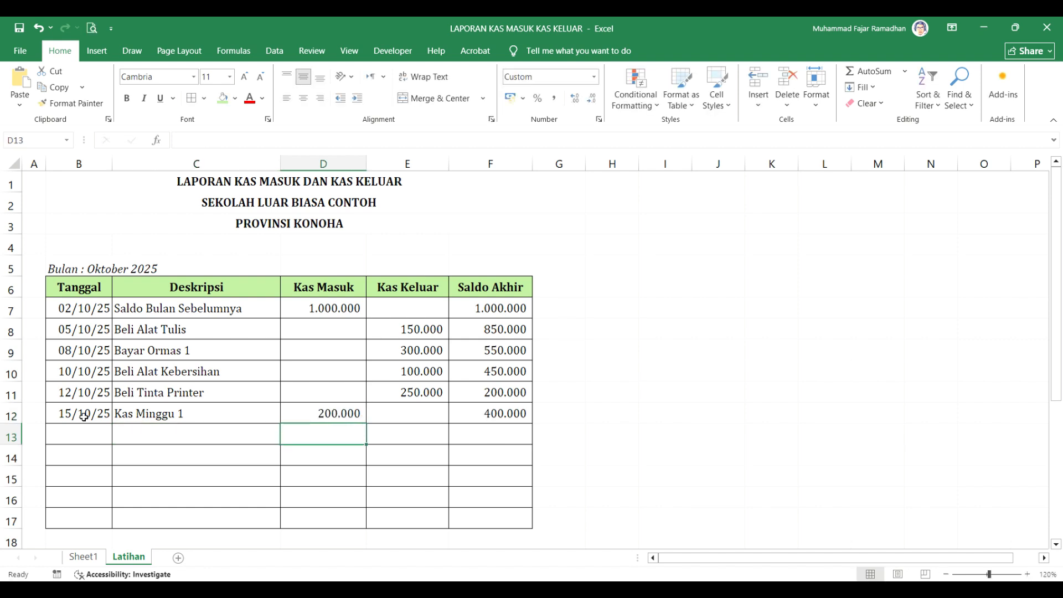
Enter the date 17 October 2025 in B13 and the description "Uang Kebersihan" in C13
key("Left")
key("Left")
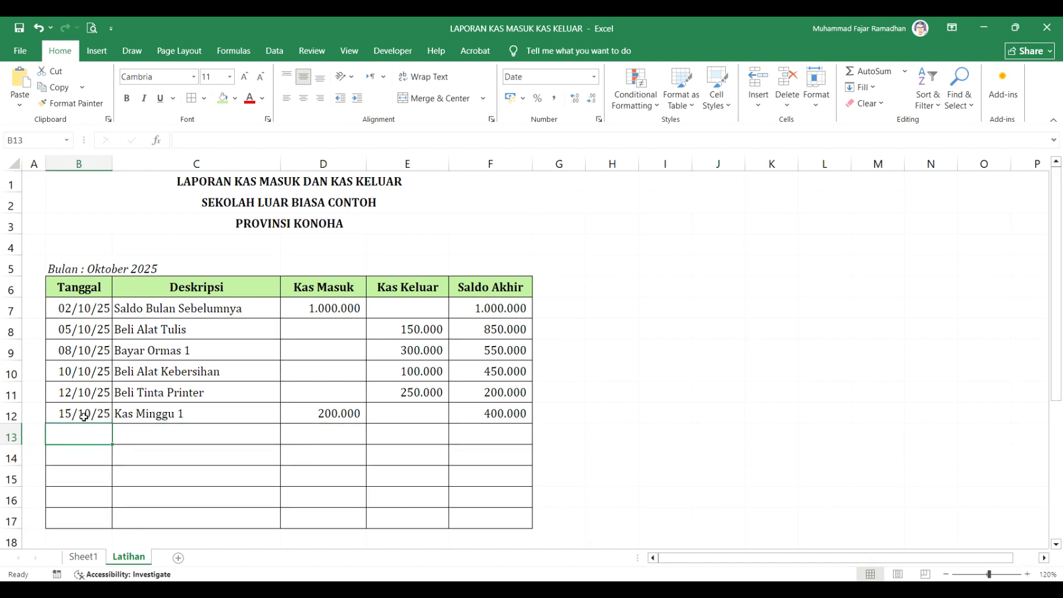
type("17")
type("/10/25")
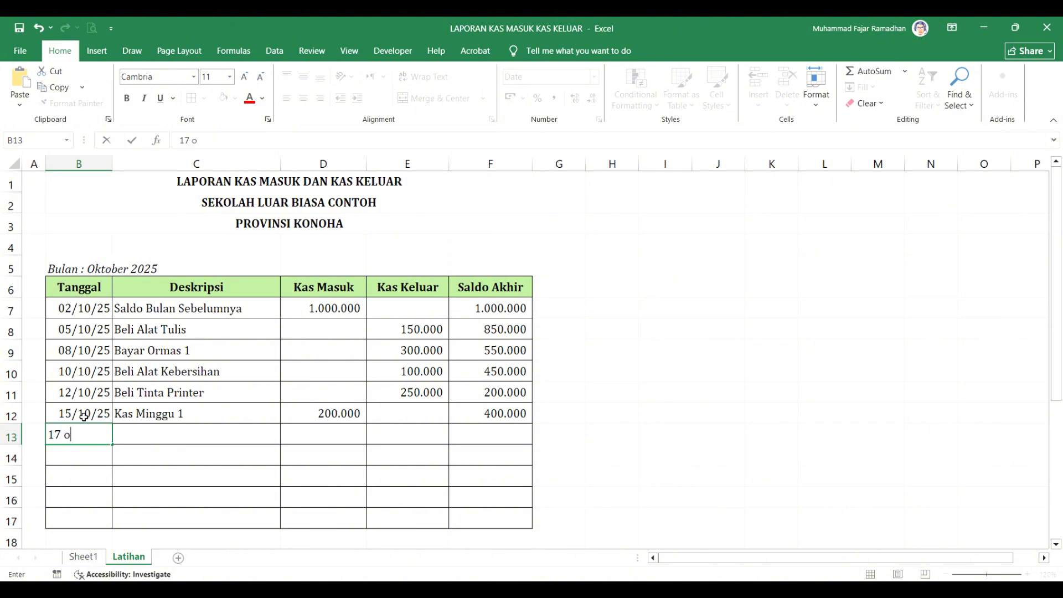
key("Tab")
type("Uang")
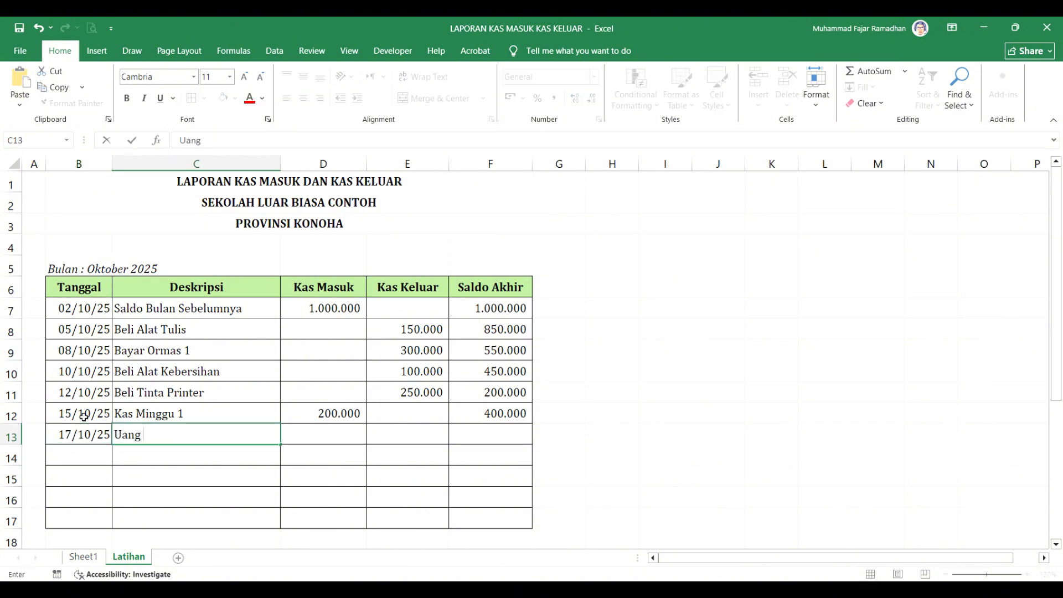
type(" Kebersihan")
key("Tab")
Enter 150000 as the Kas Keluar amount for Uang Kebersihan in E13
key("Tab")
type("1")
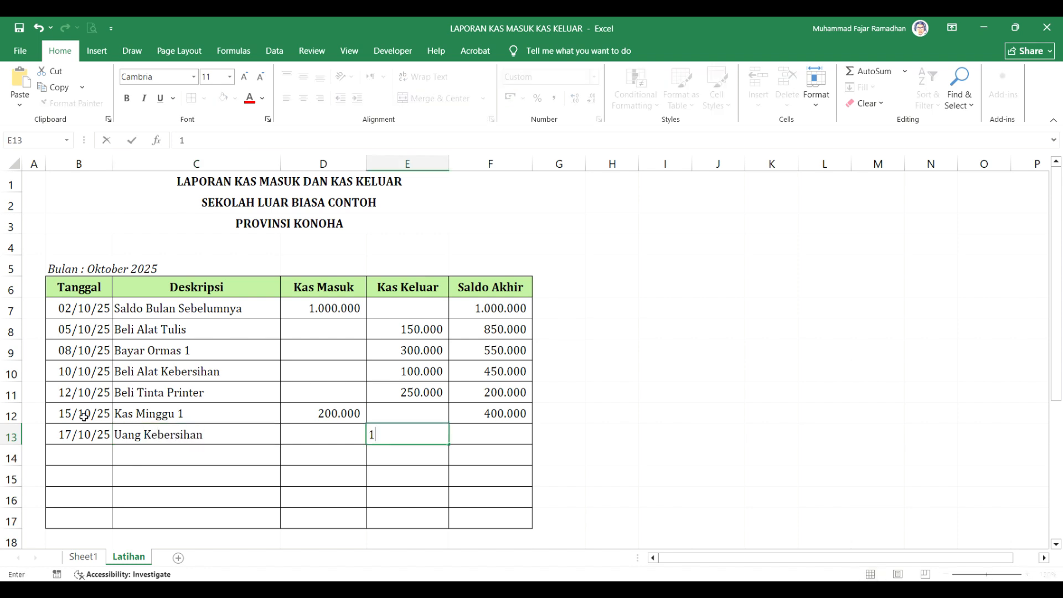
type("50.000")
key("Return")
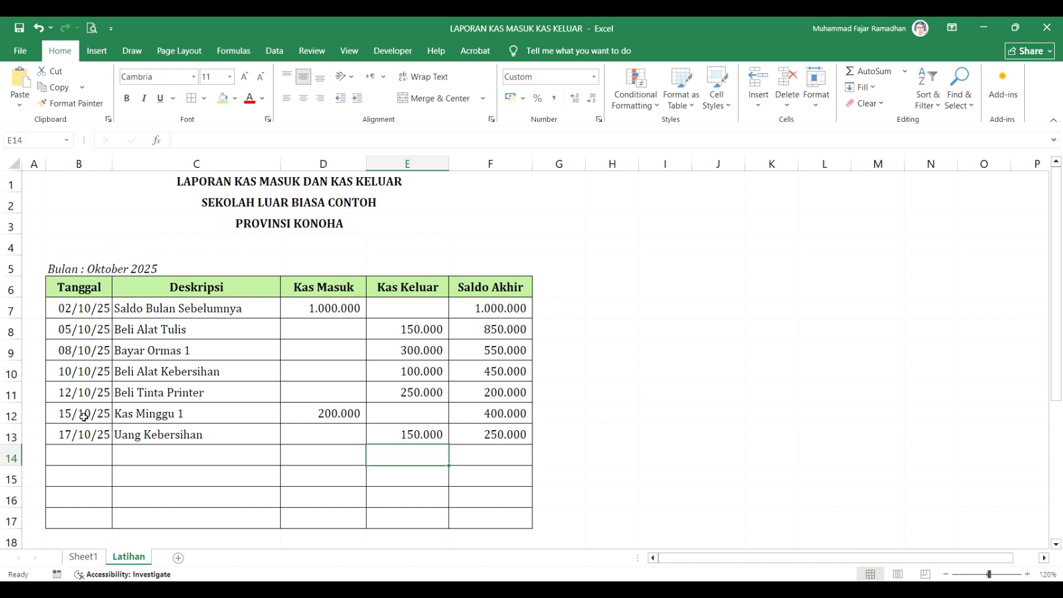
Enter the date 20 October 2025 in B14 and the description "Bayar Ormas 2" in C14
key("Left")
key("Left")
key("Left")
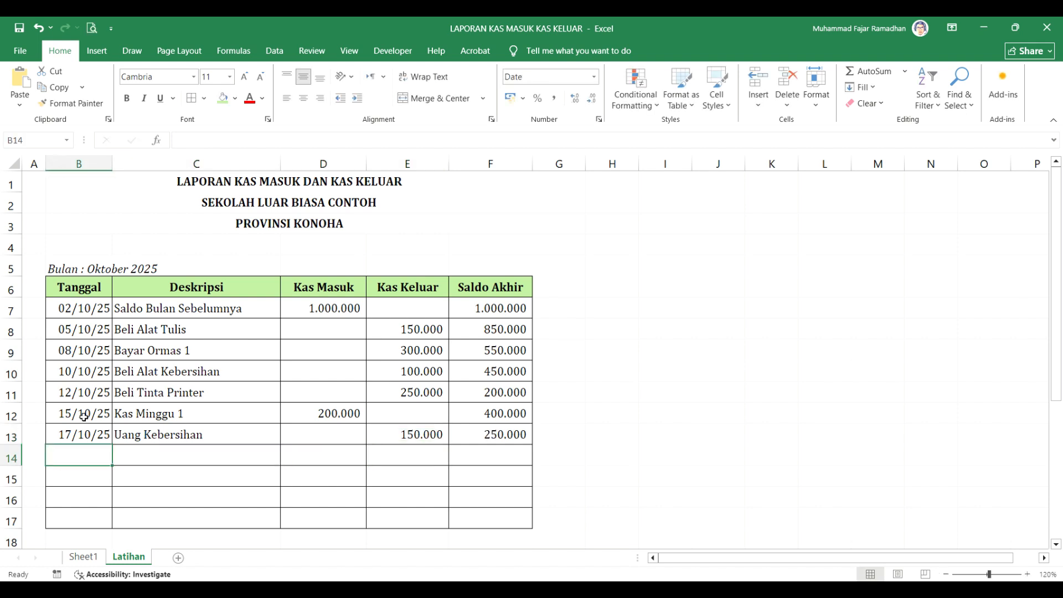
type("2")
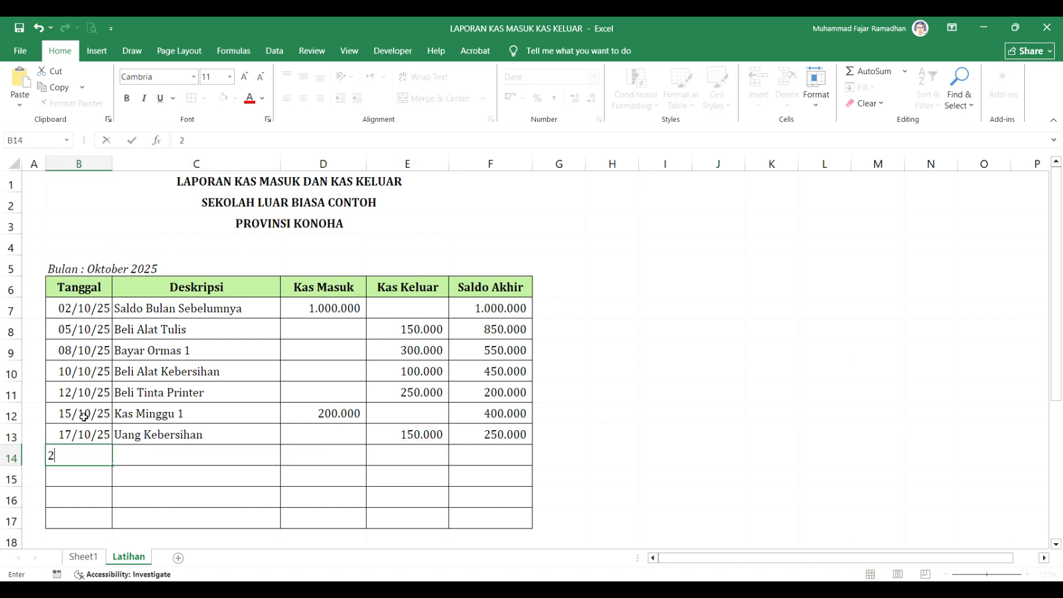
type("0/10/25")
key("Return")
key("Right")
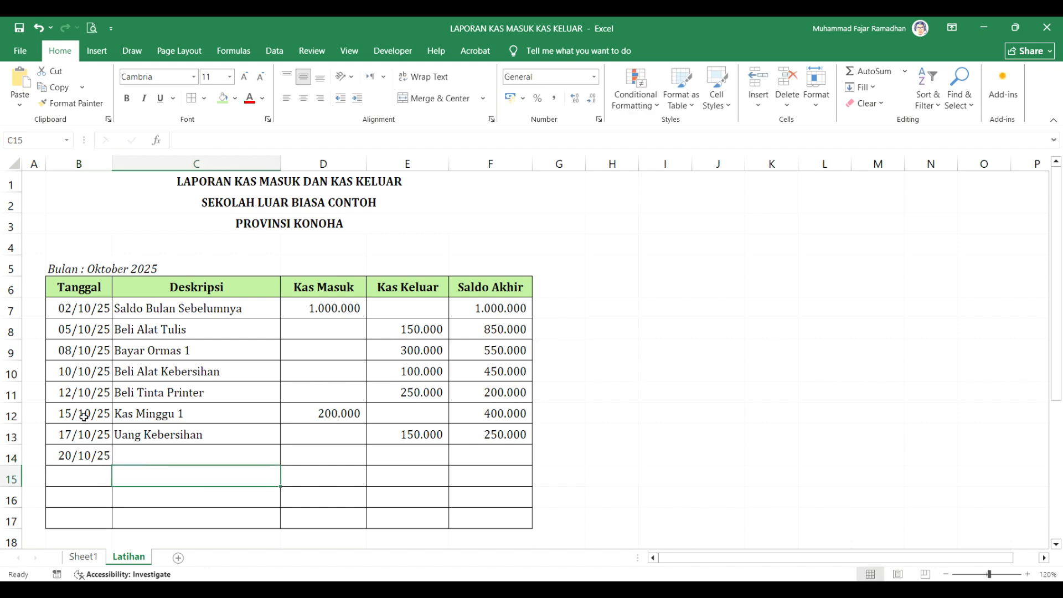
key("Up")
type("Bayar Orm")
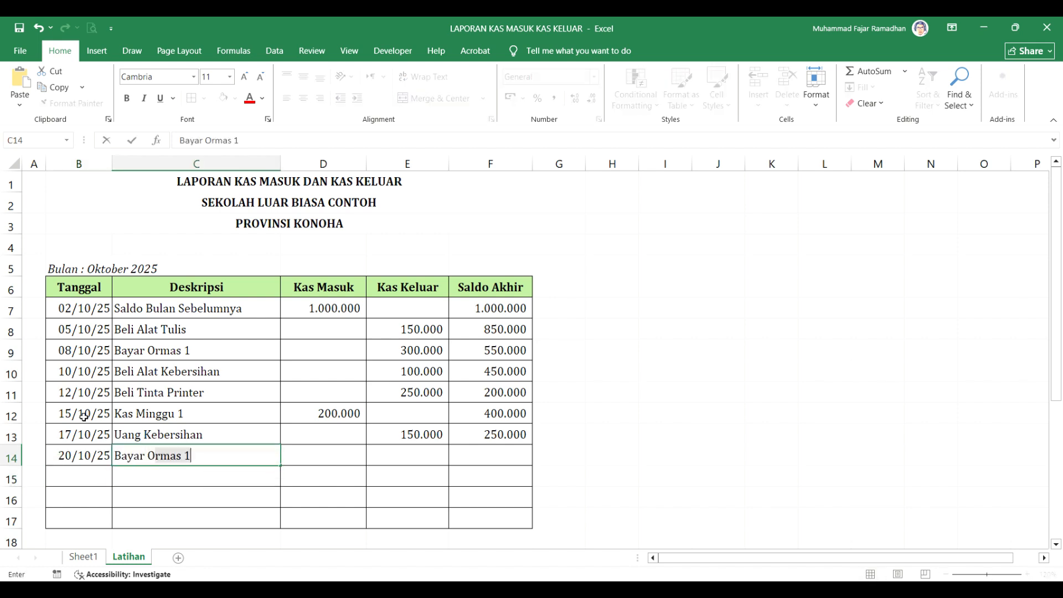
type("as 2")
Enter 100000 as the Kas Keluar amount for Bayar Ormas 2 in E14
key("Tab")
key("Tab")
type("1")
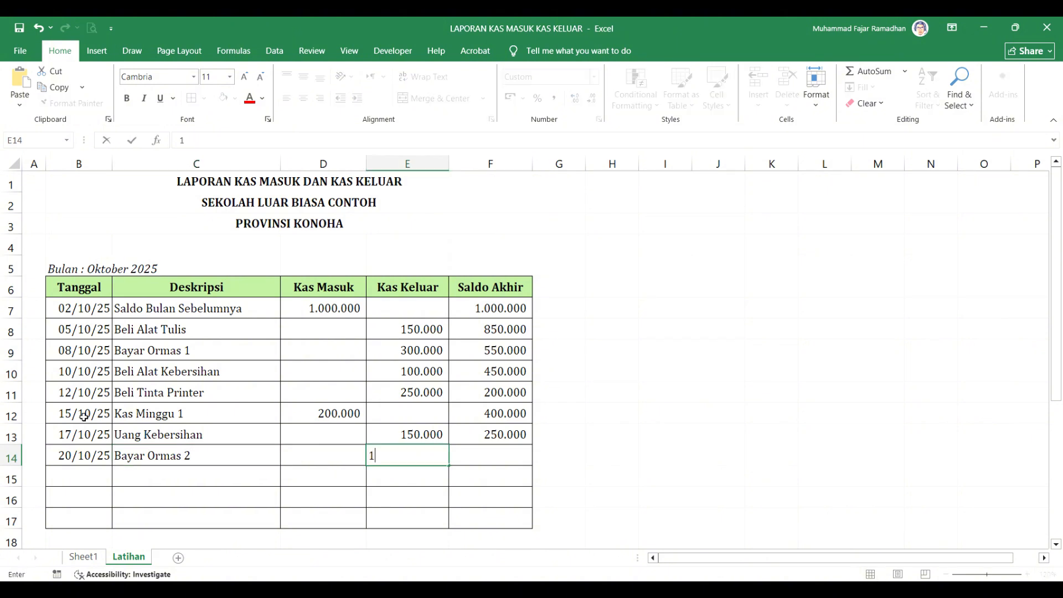
type("00.000")
key("Return")
Enter the date 22 October 2025 in B15 and the description "Kas Minggu 2" in C15
key("Left")
key("Left")
key("Left")
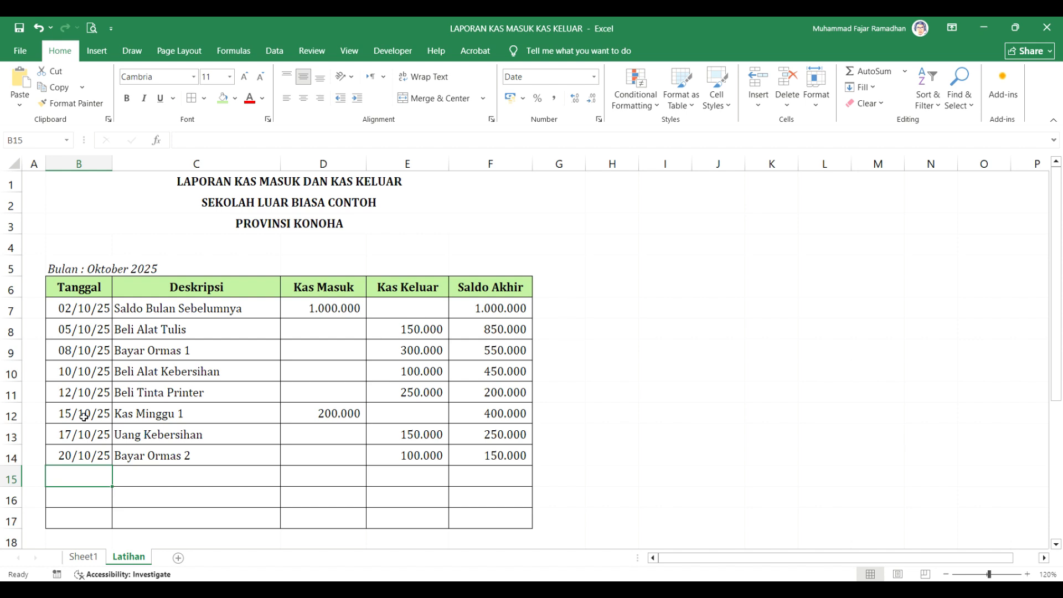
type("22")
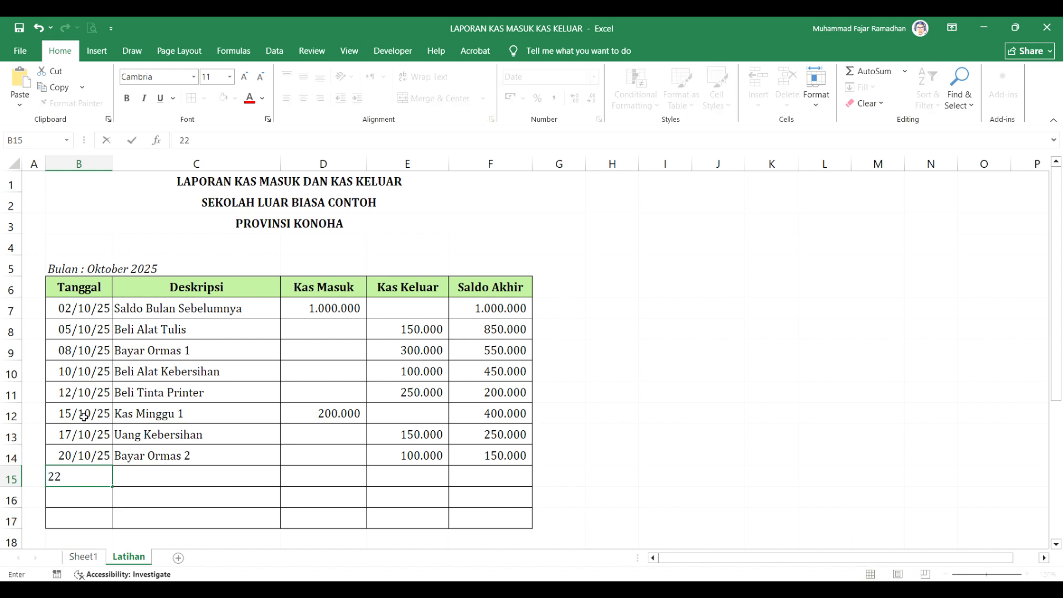
type("/10/25")
key("Return")
key("Right")
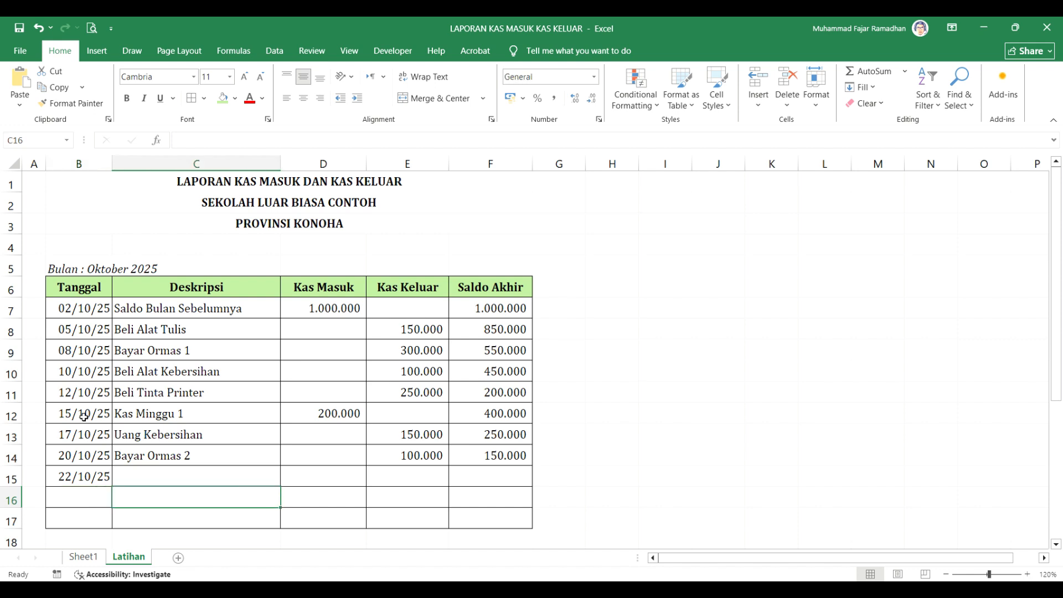
key("Up")
type("Kas Mi")
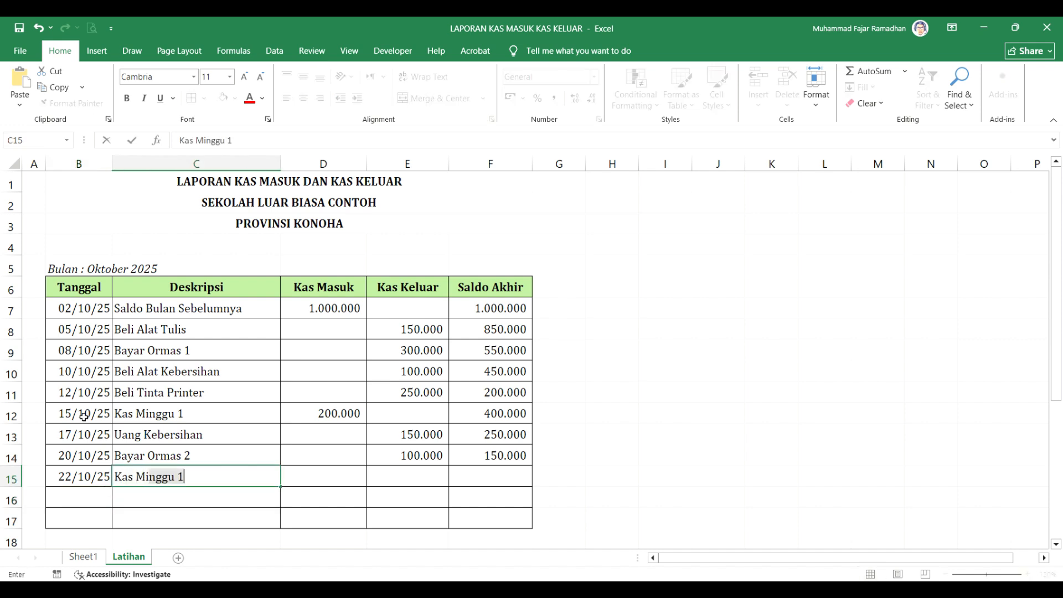
type("nggu 2")
Enter 200000 as the Kas Masuk amount for Kas Minggu 2 in D15
key("Tab")
type("200e3")
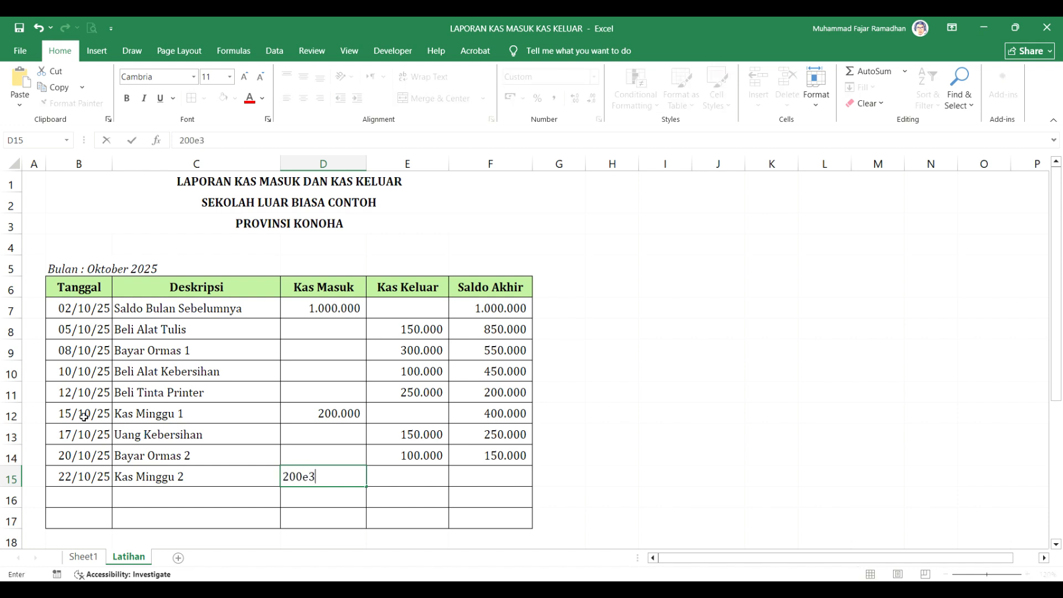
key("Return")
Enter the date 25 October 2025 in B16 and the description "Iuran Kesehatan" in C16
key("Left")
key("Left")
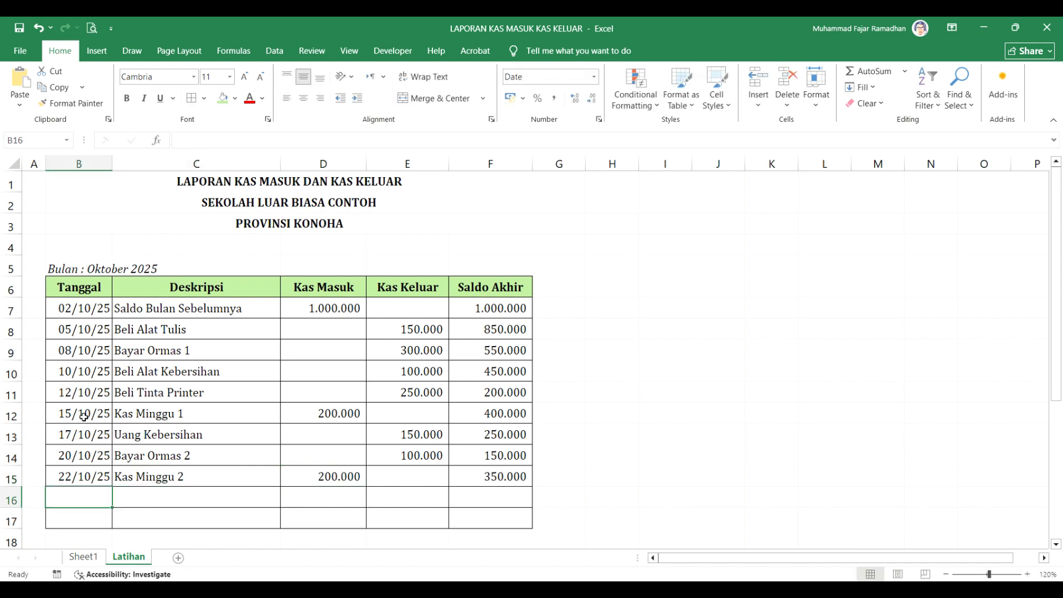
type("25/10/25")
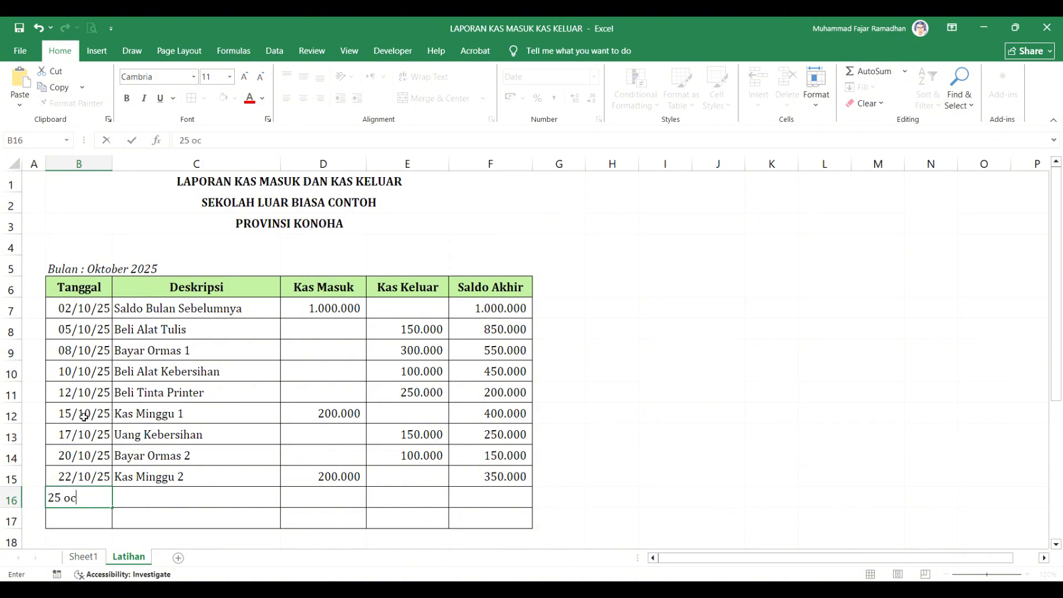
key("Return")
key("Right")
key("Up")
type("Iur")
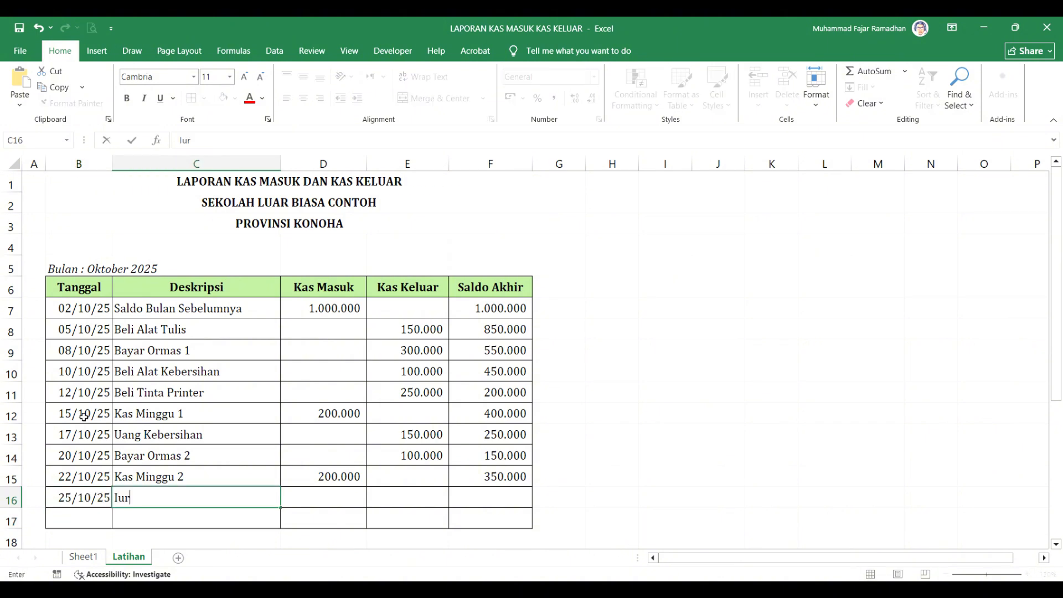
type("an Kesehatan")
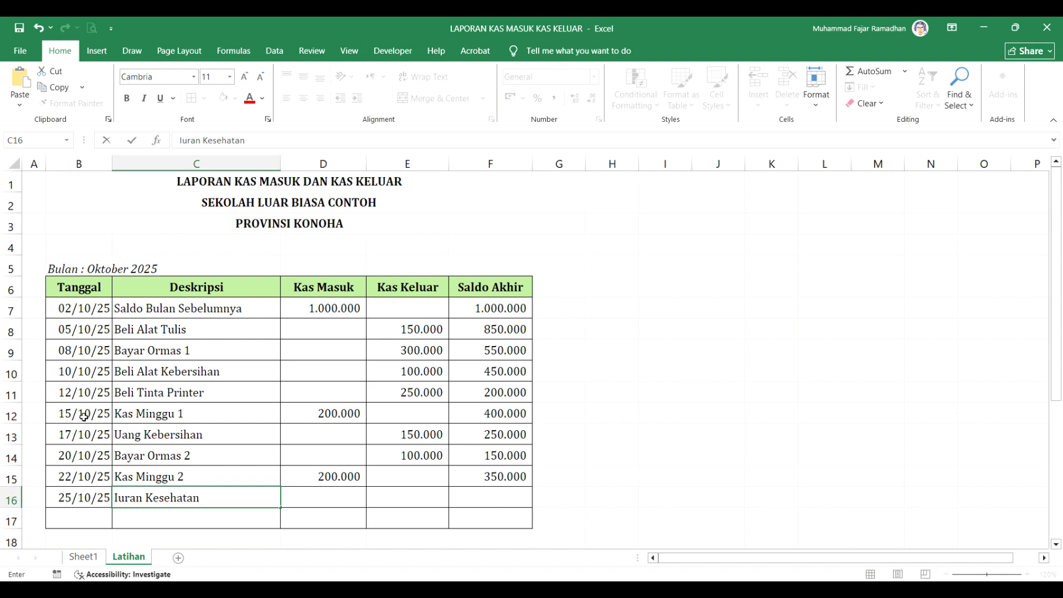
Enter 100000 as the Kas Keluar amount for Iuran Kesehatan in E16
key("Right")
key("Right")
type("100e3")
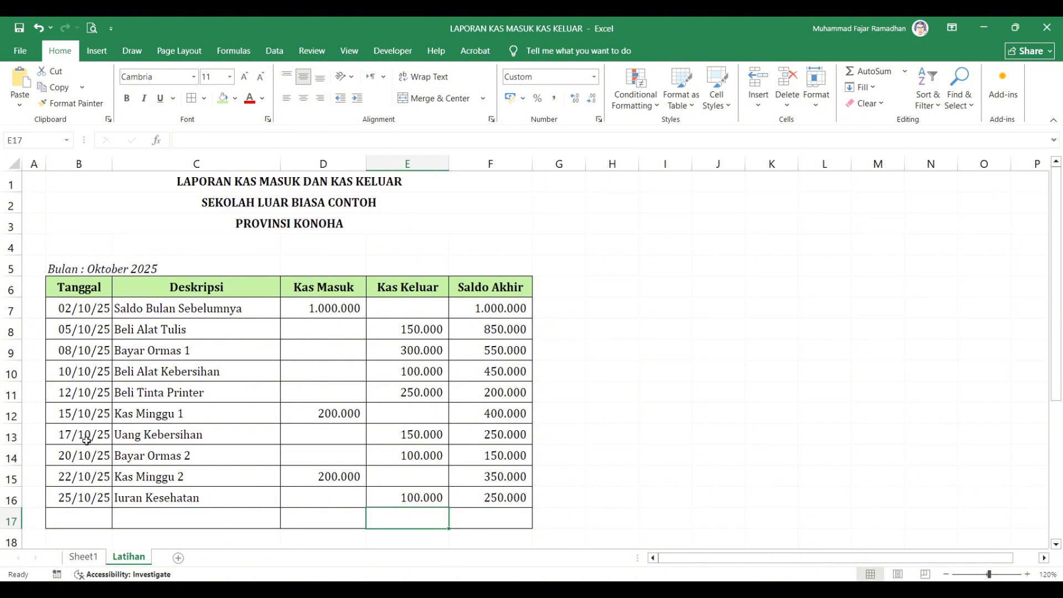
Total the Kas Masuk column in D17 with a SUM formula over D7:D16
left_click(342, 519)
type("=sum(")
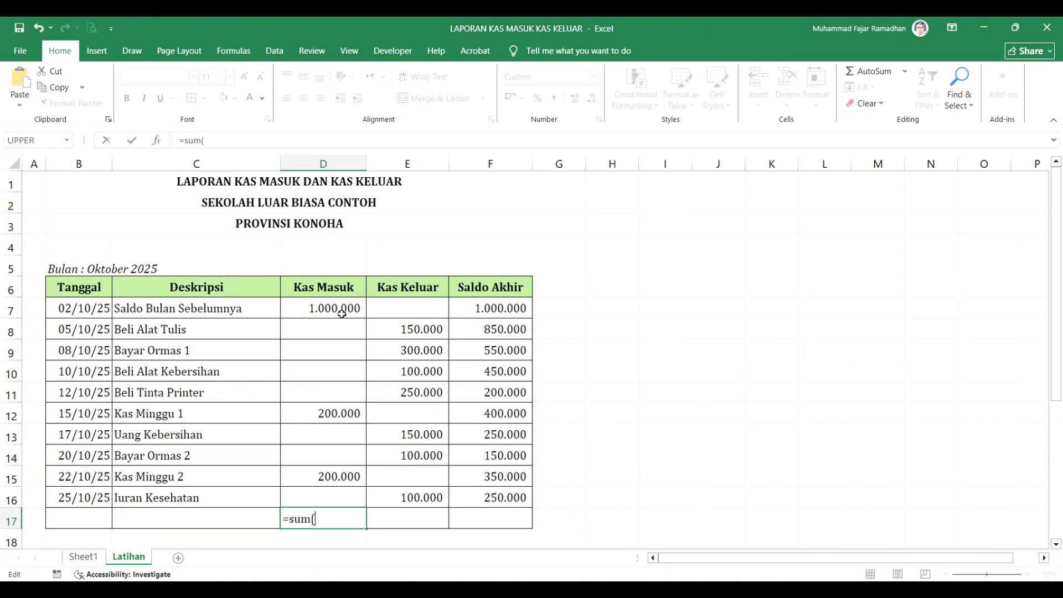
left_click_drag(344, 308, 343, 491)
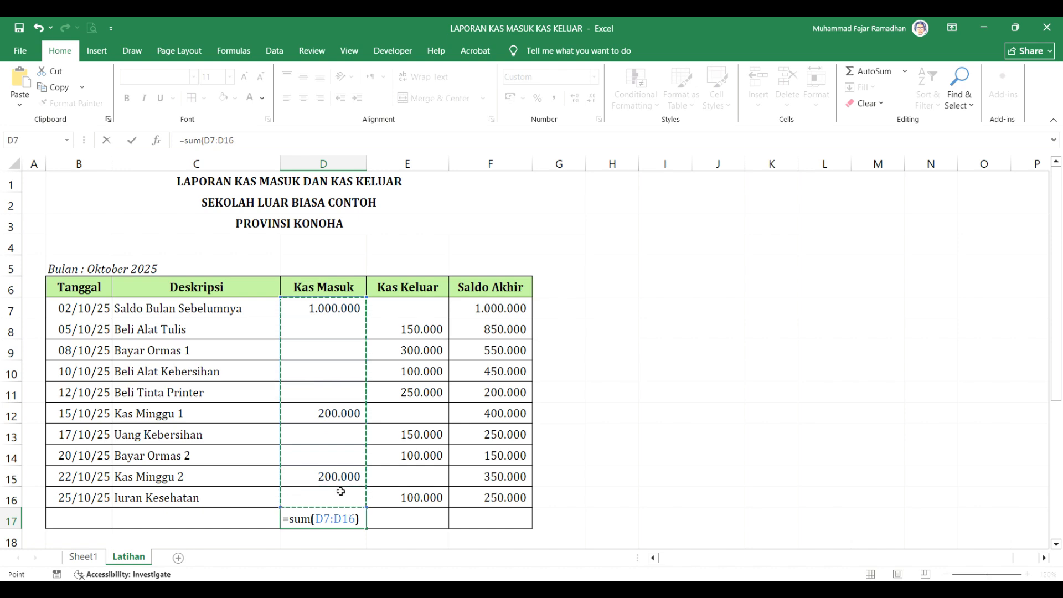
key("Return")
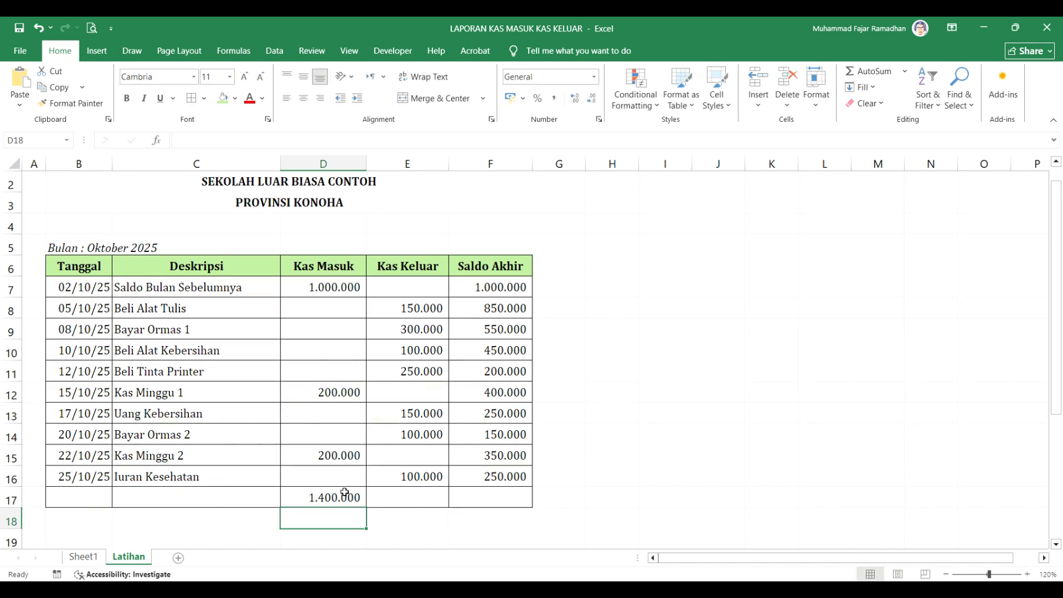
Total the Kas Keluar column in E17 with a SUM formula over E7:E16
left_click(394, 500)
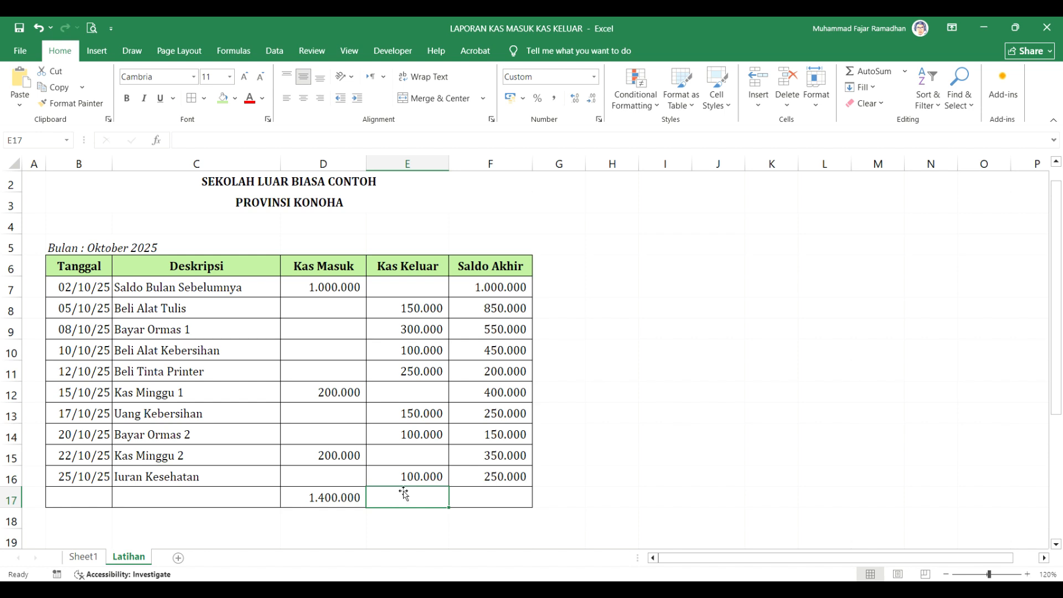
type("=sum")
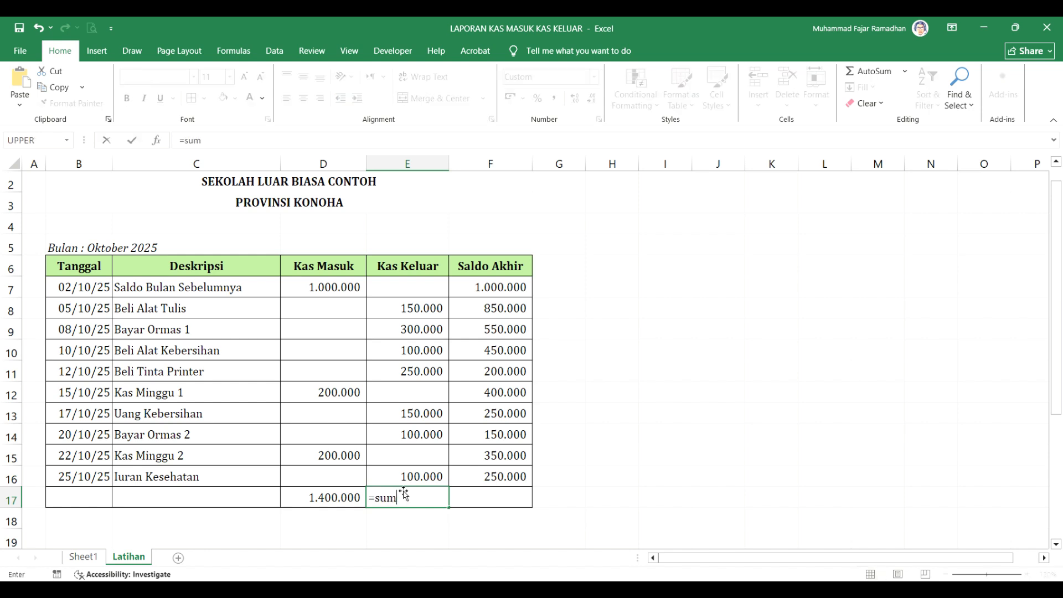
type("(")
left_click_drag(418, 295, 419, 472)
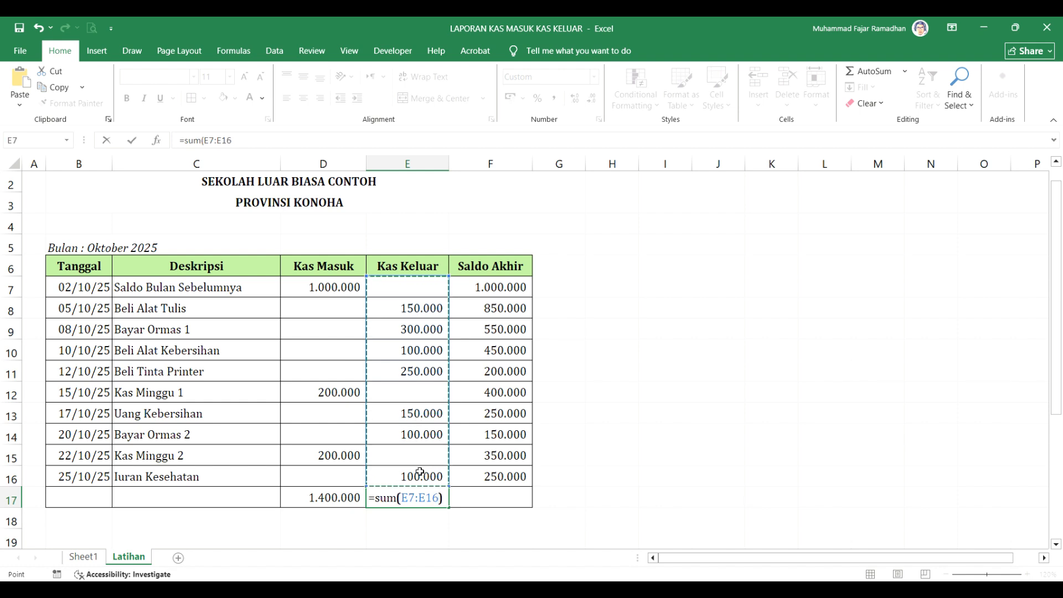
type(")")
key("Return")
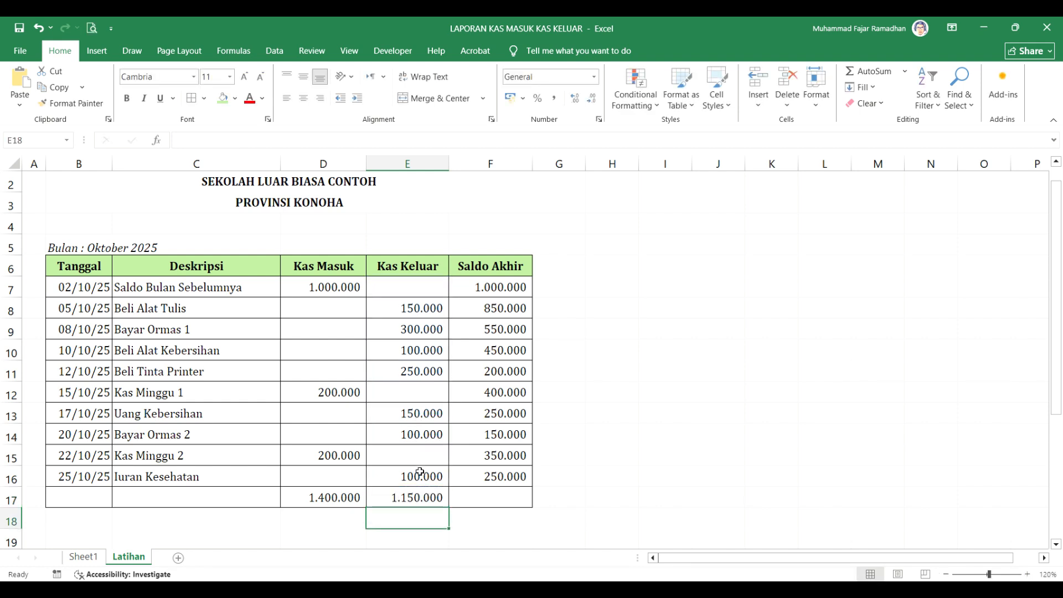
Calculate the final balance in F17 by subtracting total Kas Keluar from total Kas Masuk with =D17-E17
left_click(466, 501)
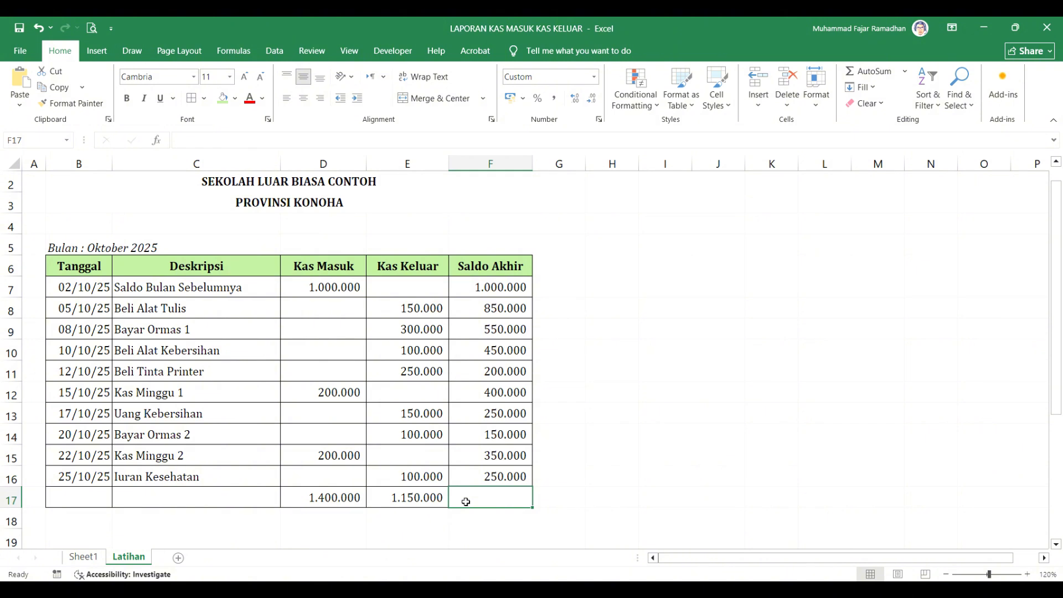
type("=")
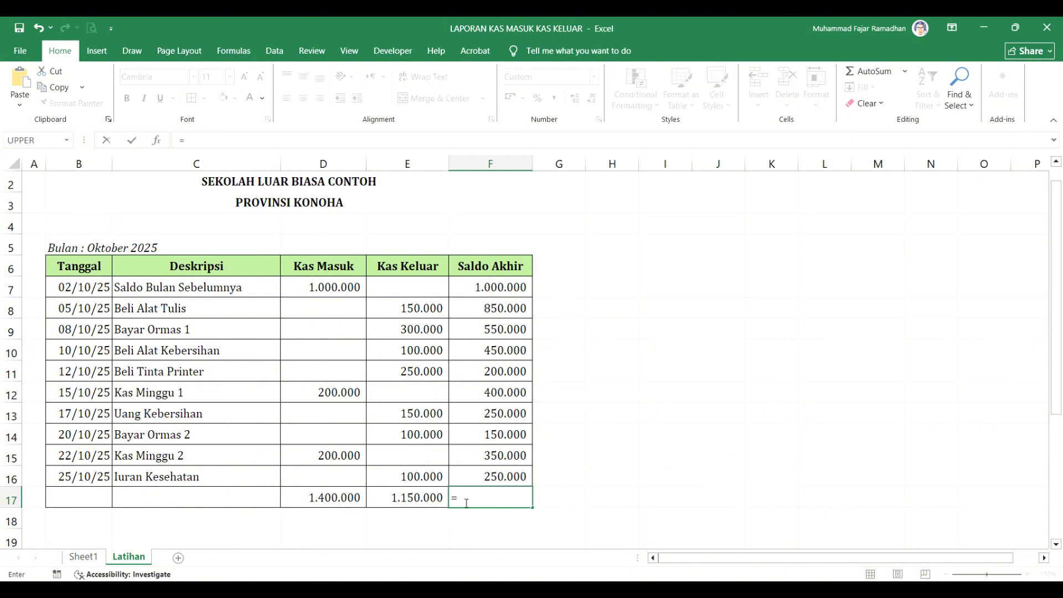
left_click(358, 499)
type("-")
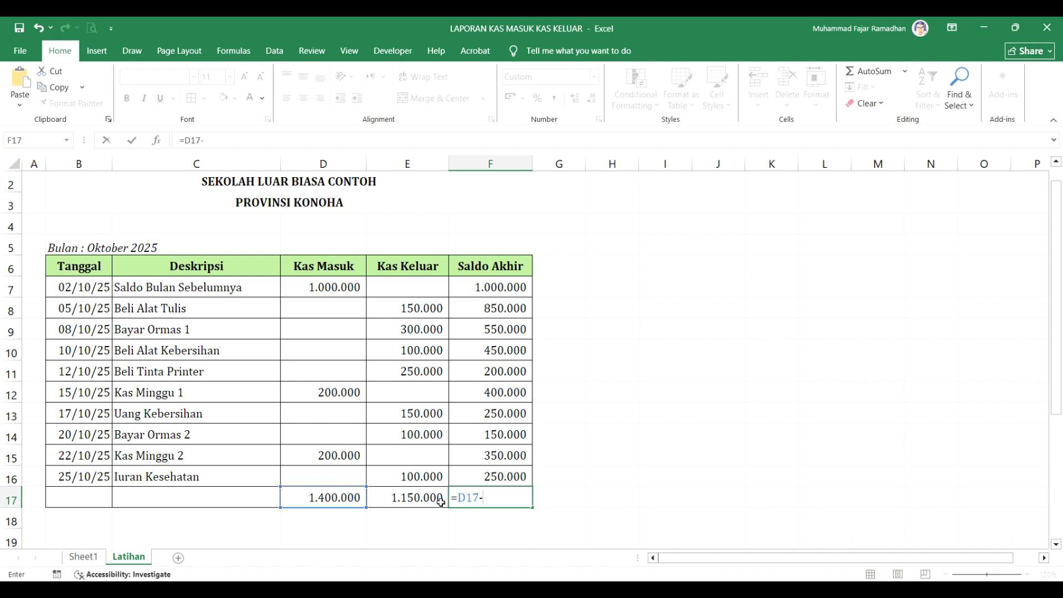
left_click(440, 501)
key("Return")
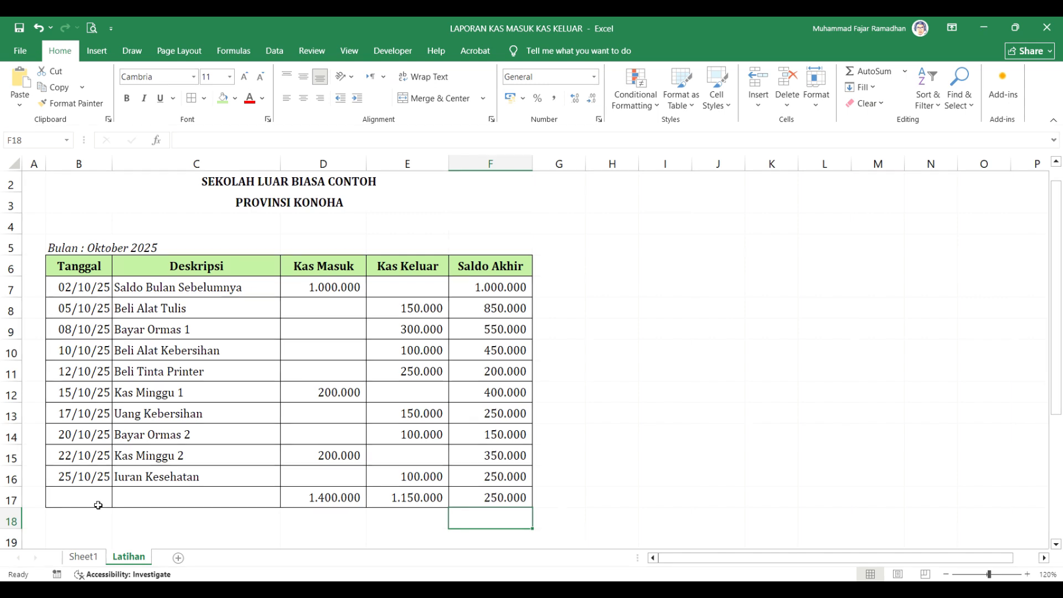
Merge and center B17:C17 with the label "TOTAL", and make the total row B17:F17 bold
left_click_drag(94, 504, 152, 505)
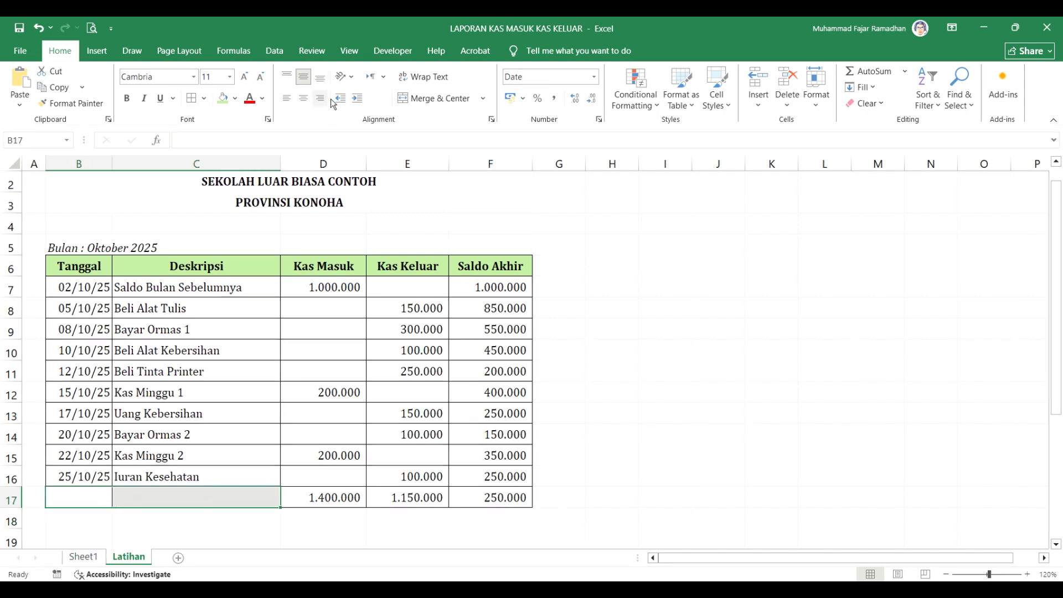
left_click(437, 98)
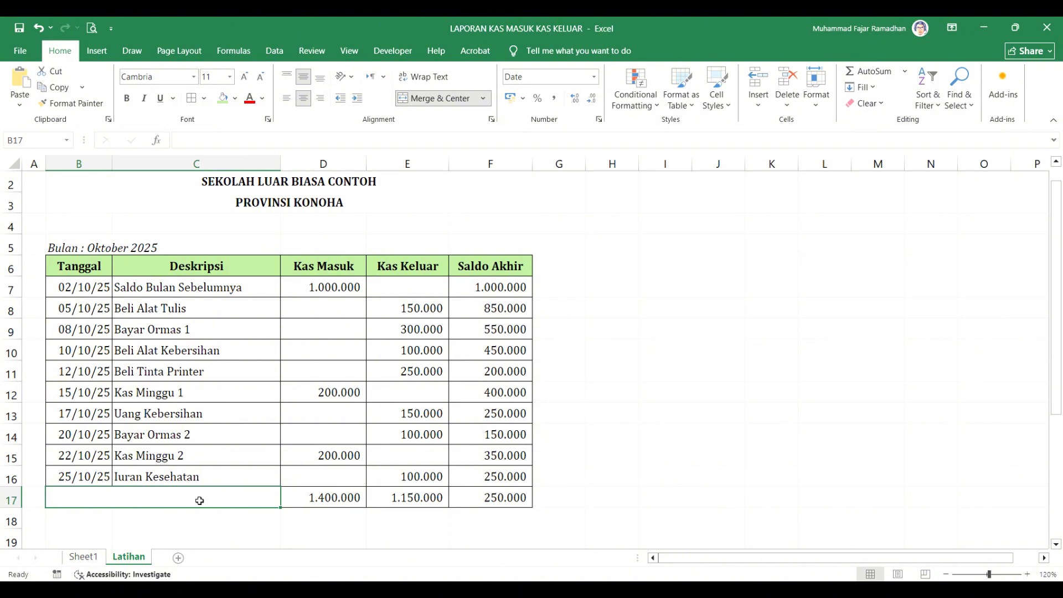
type("TOTAL")
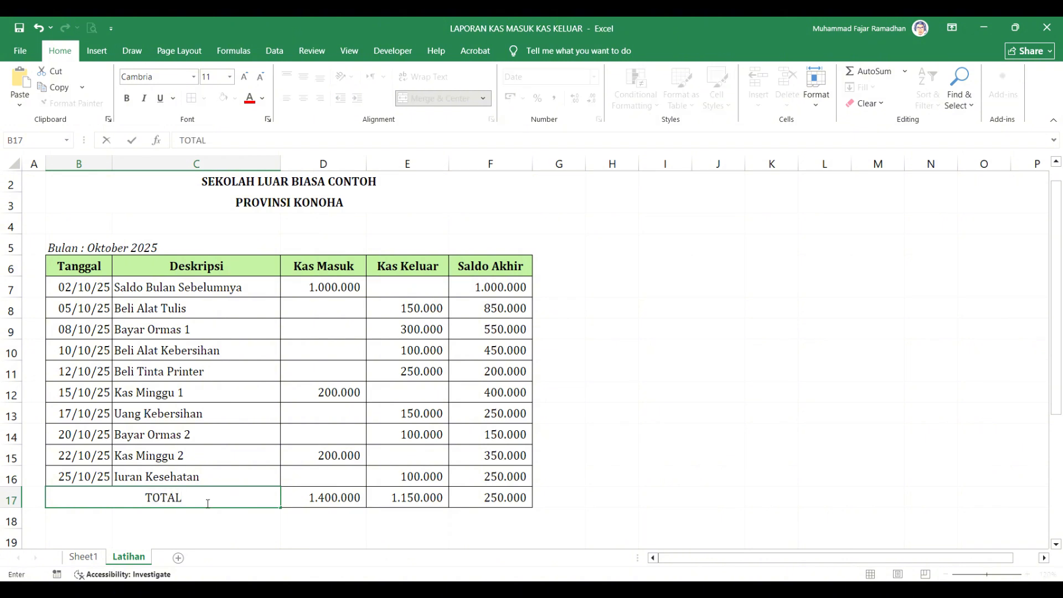
left_click_drag(214, 491, 463, 508)
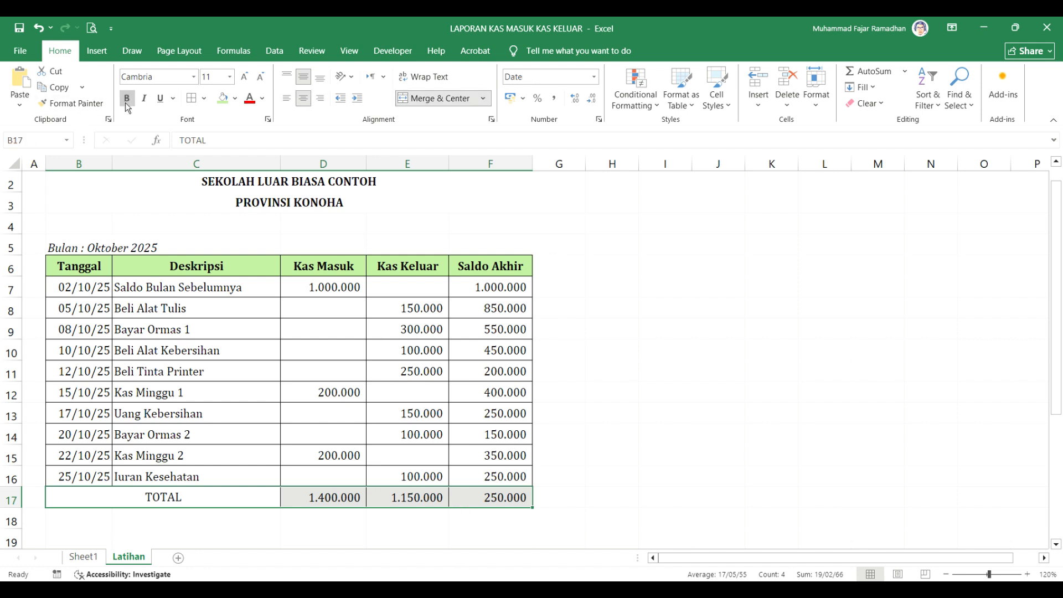
left_click(126, 100)
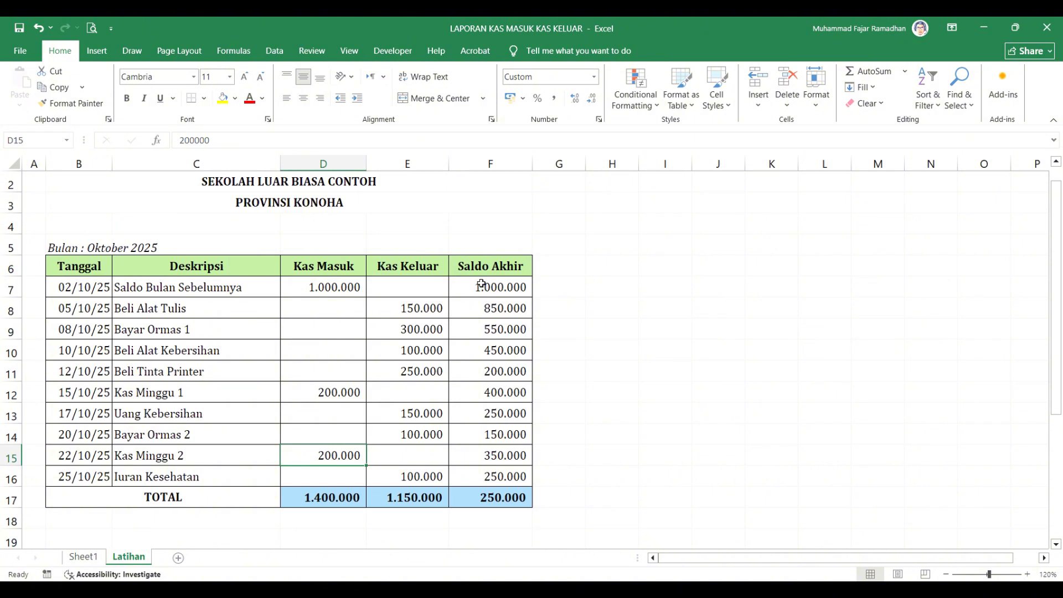
Apply a Less Than conditional formatting rule to the Saldo Akhir cells F7:F17, with threshold 300000 and Light Red Fill with Dark Red Text
left_click_drag(481, 284, 486, 491)
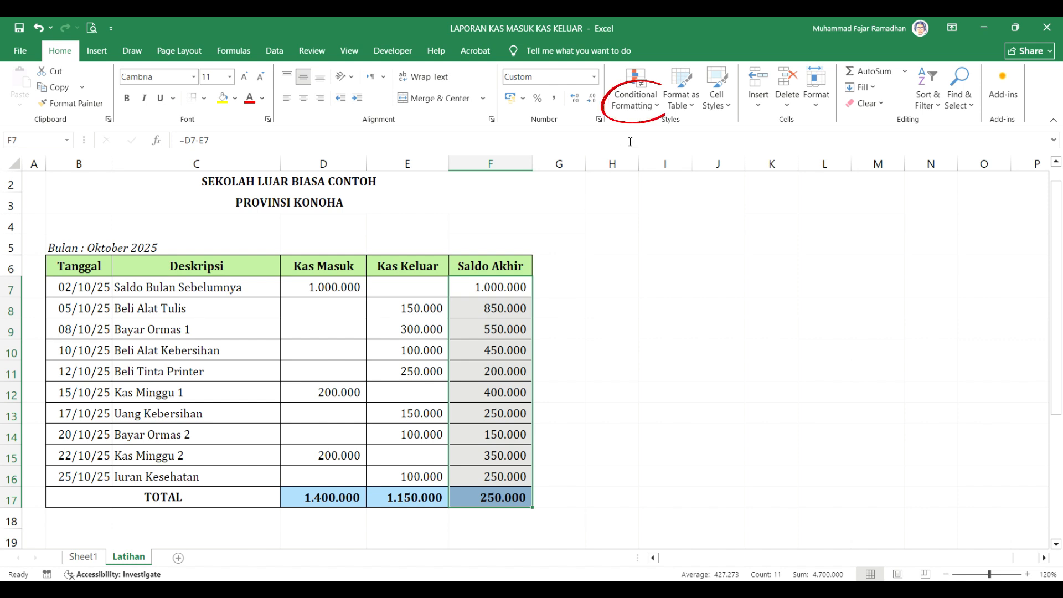
left_click(651, 113)
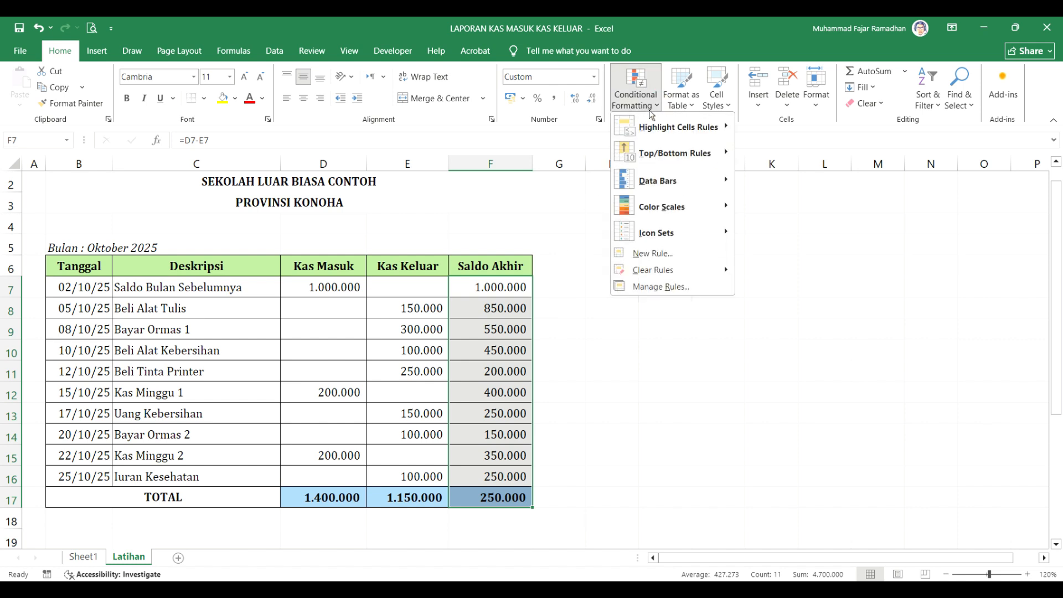
mouse_move(691, 132)
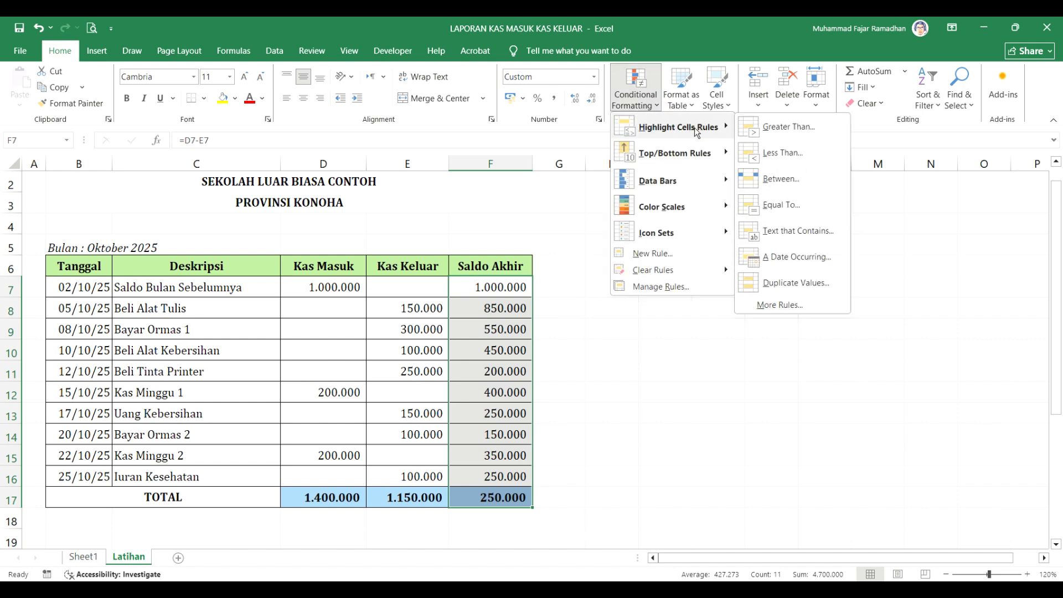
left_click(777, 153)
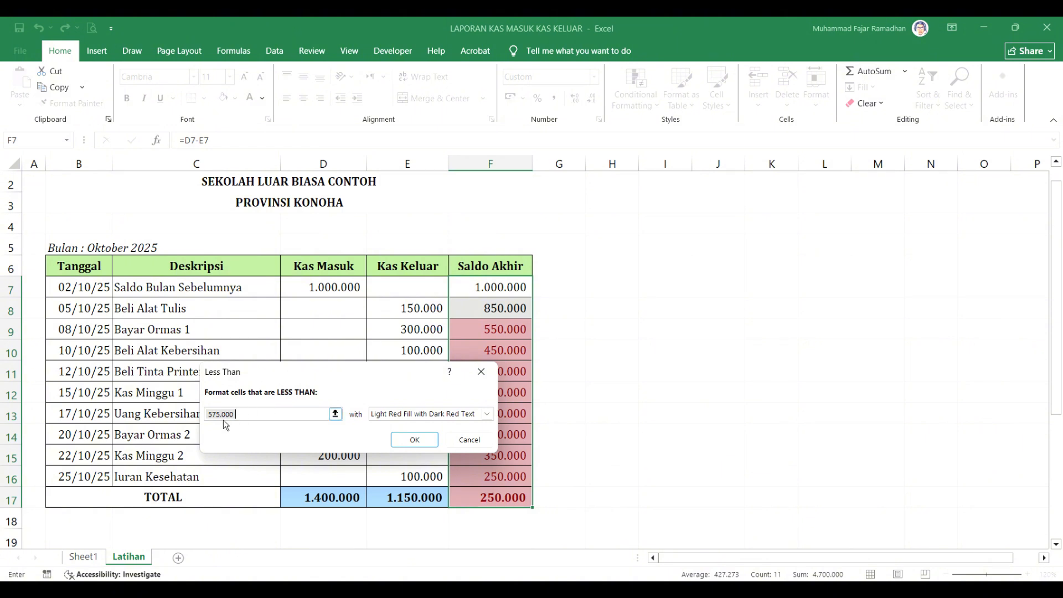
left_click_drag(220, 415, 202, 415)
type("300")
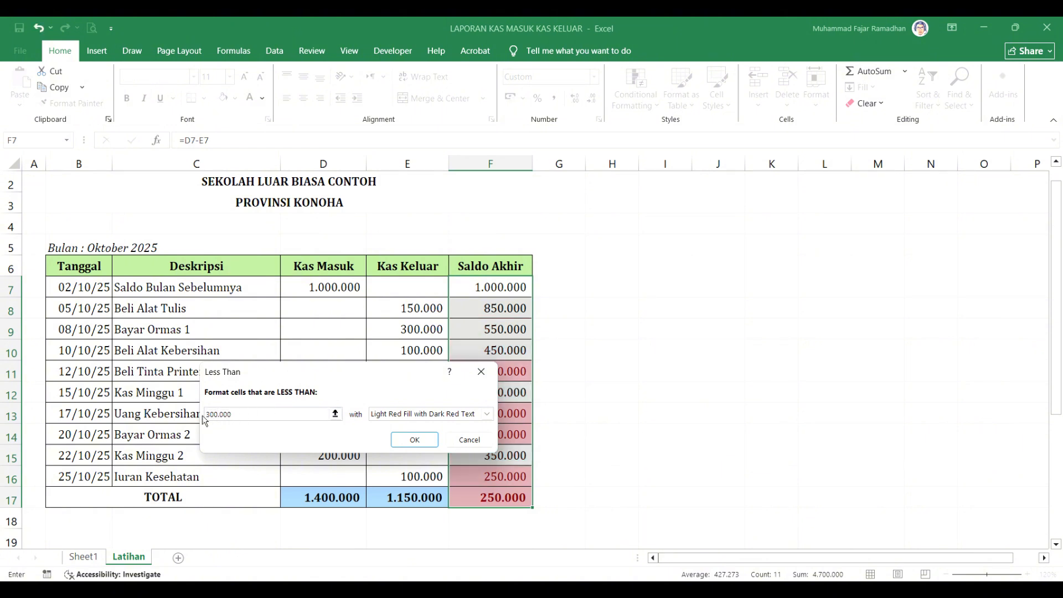
left_click(413, 439)
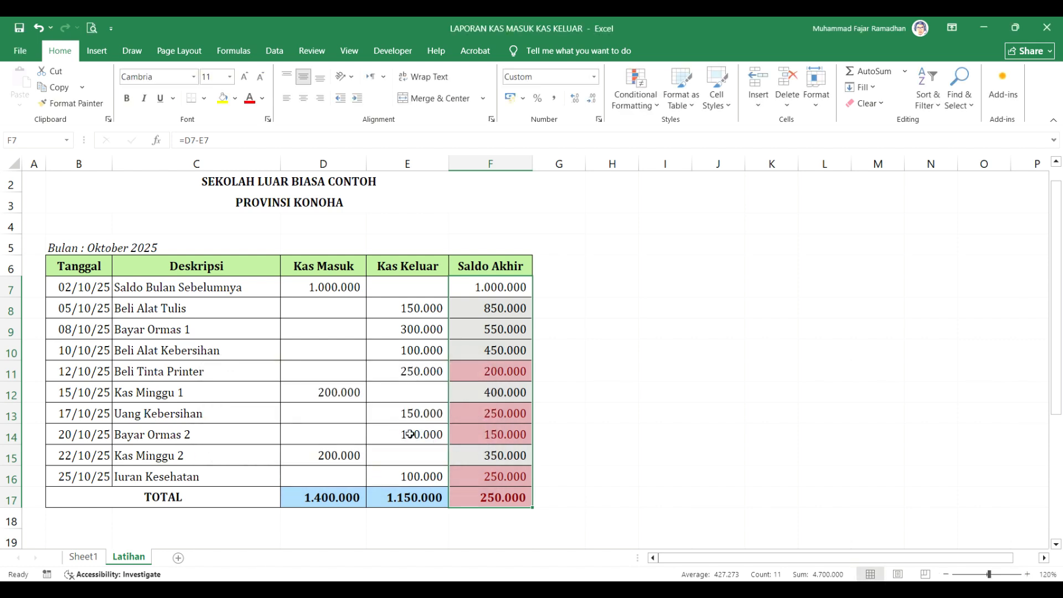